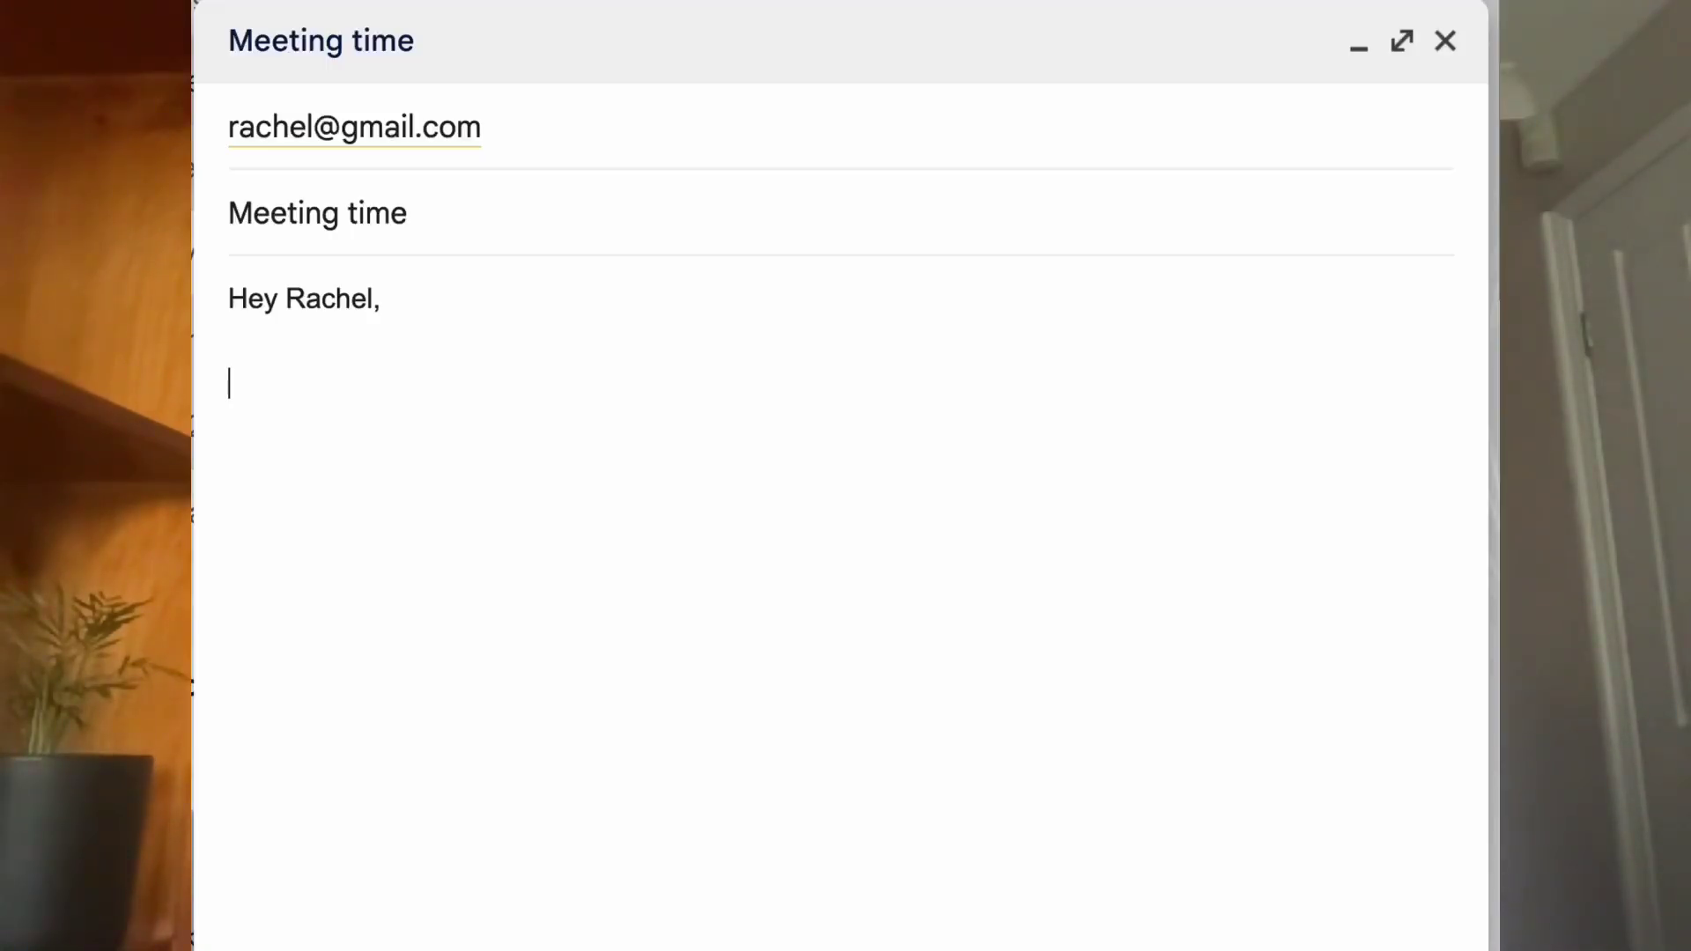
{"action": "key", "text": "Return"}
{"action": "key", "text": "Return"}
{"action": "type", "text": "Looking forward to meeting you. Here's my calendar link:"}
{"action": "key", "text": "Return"}
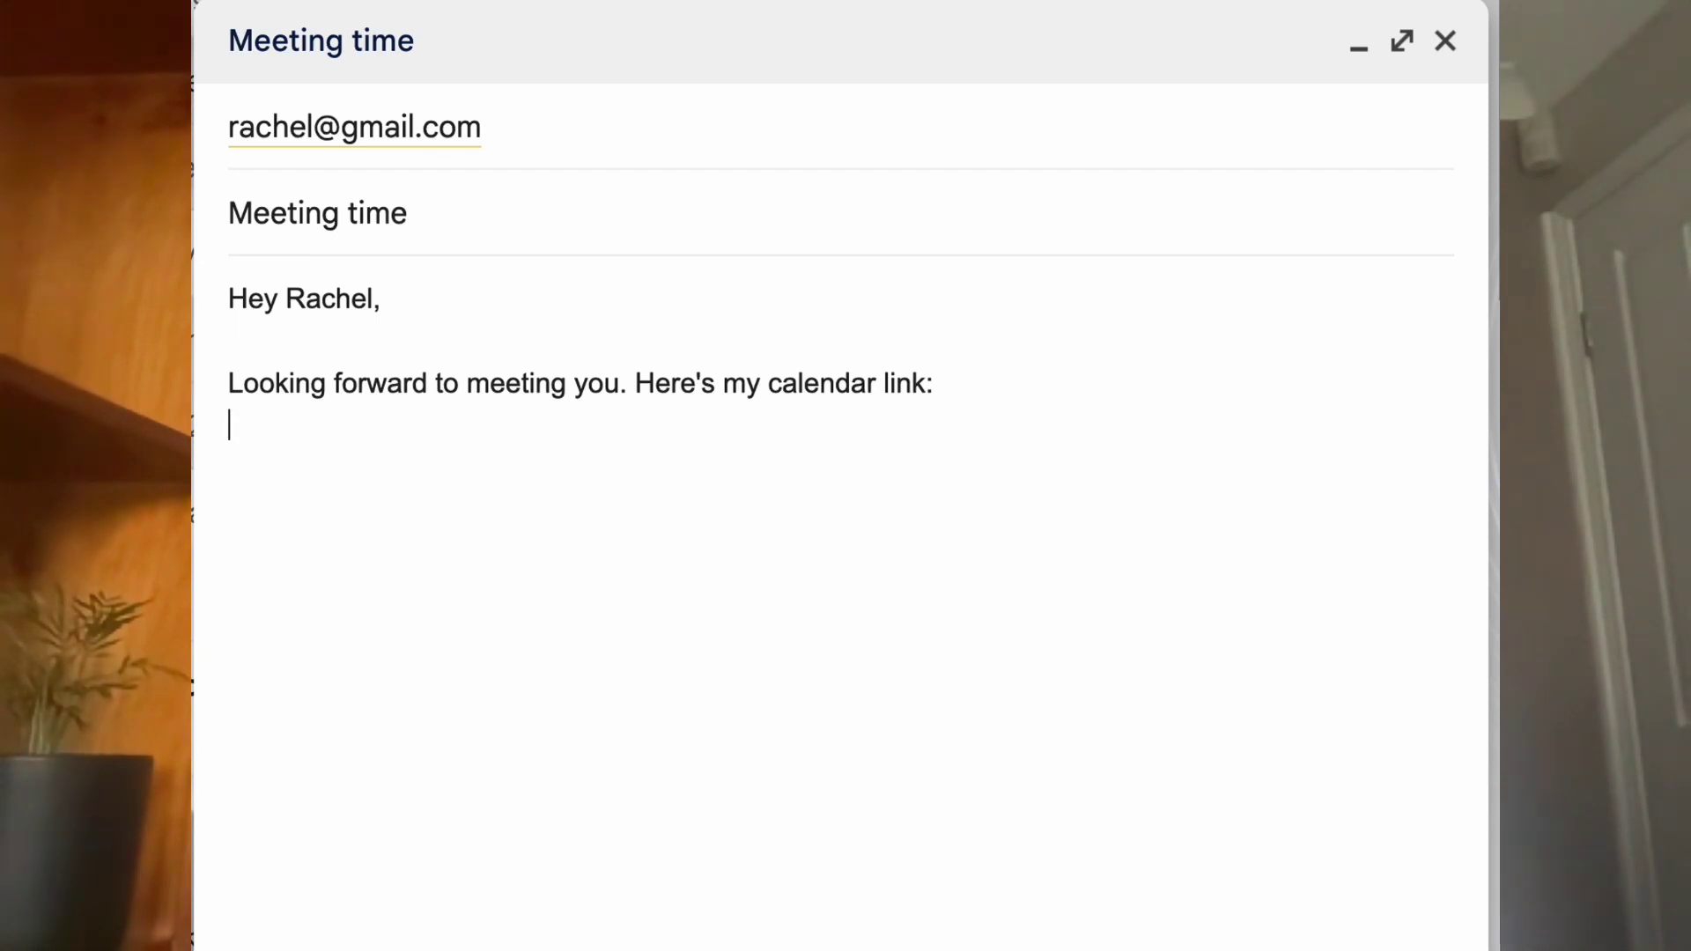
{"action": "key", "text": "Return"}
{"action": "type", "text": "https://"}
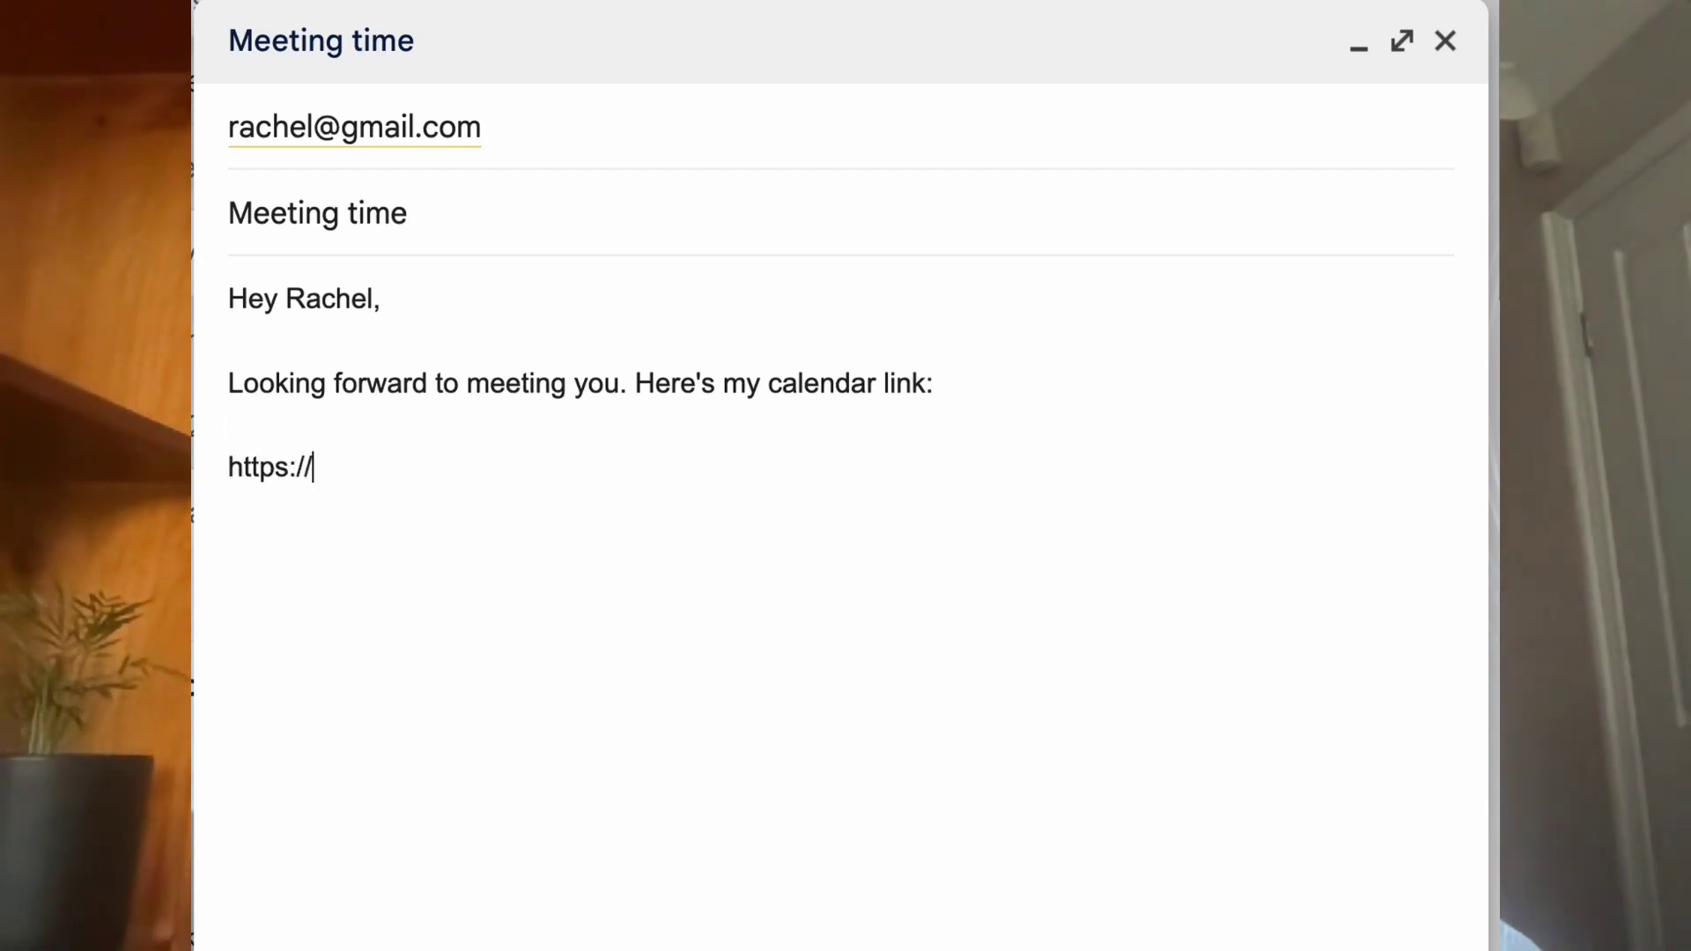
{"action": "type", "text": "calend"}
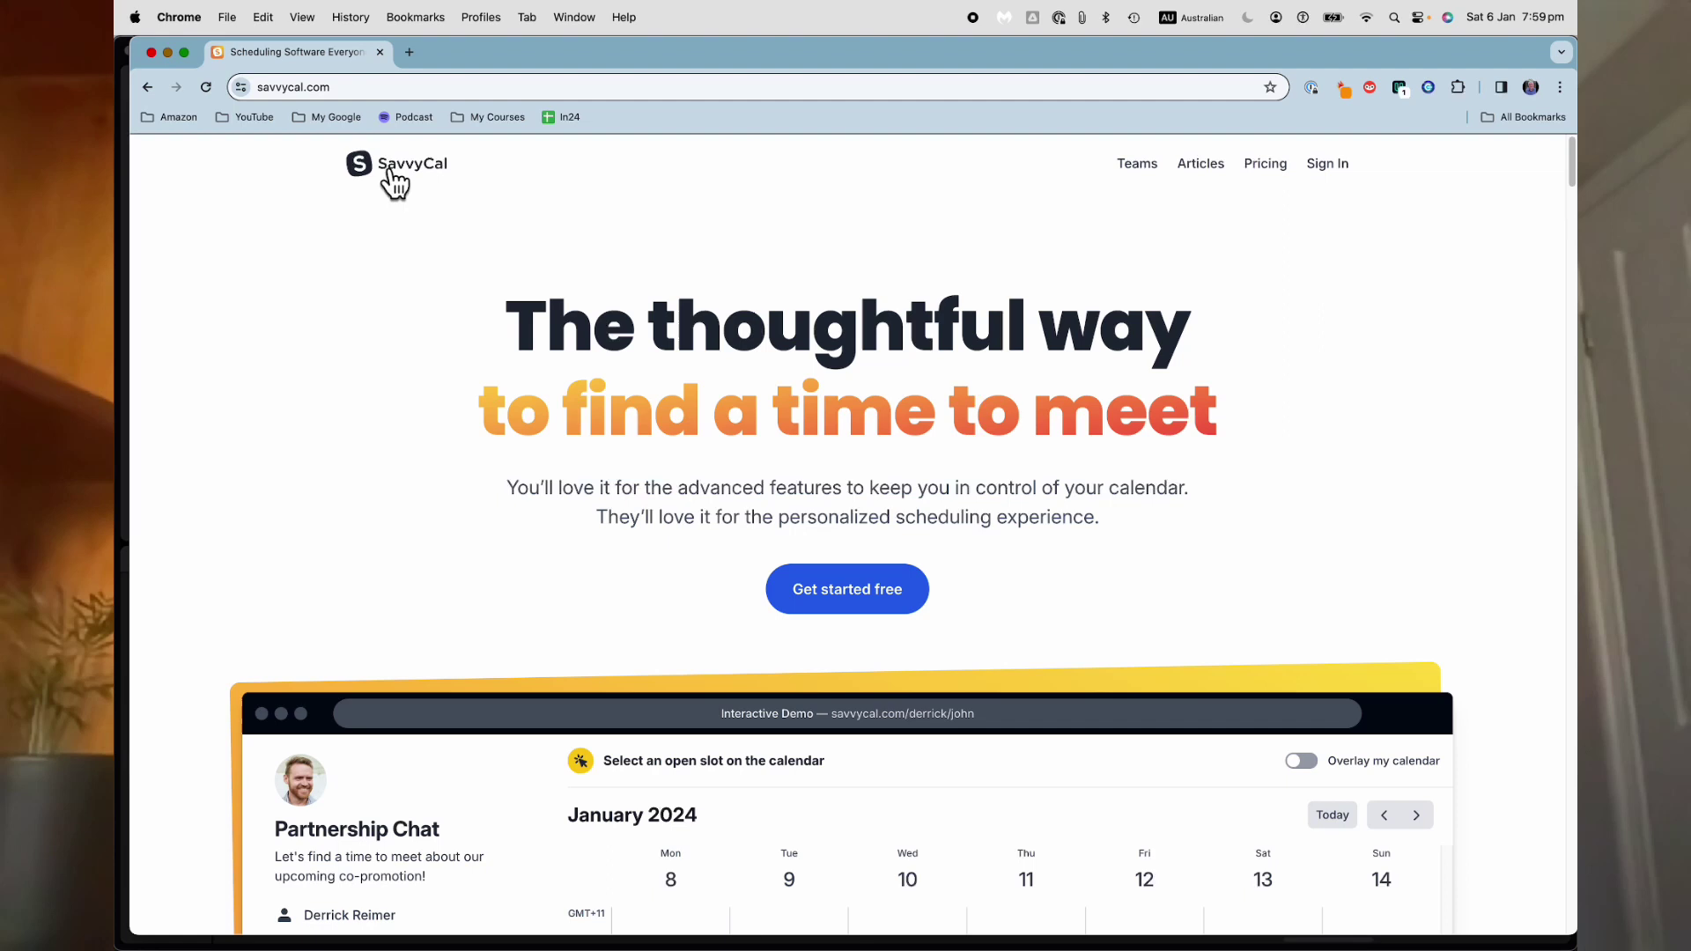
- Reload the SavvyCal homepage from its logo and scroll down through the homepage demo
{"action": "left_click", "coordinate": [394, 177]}
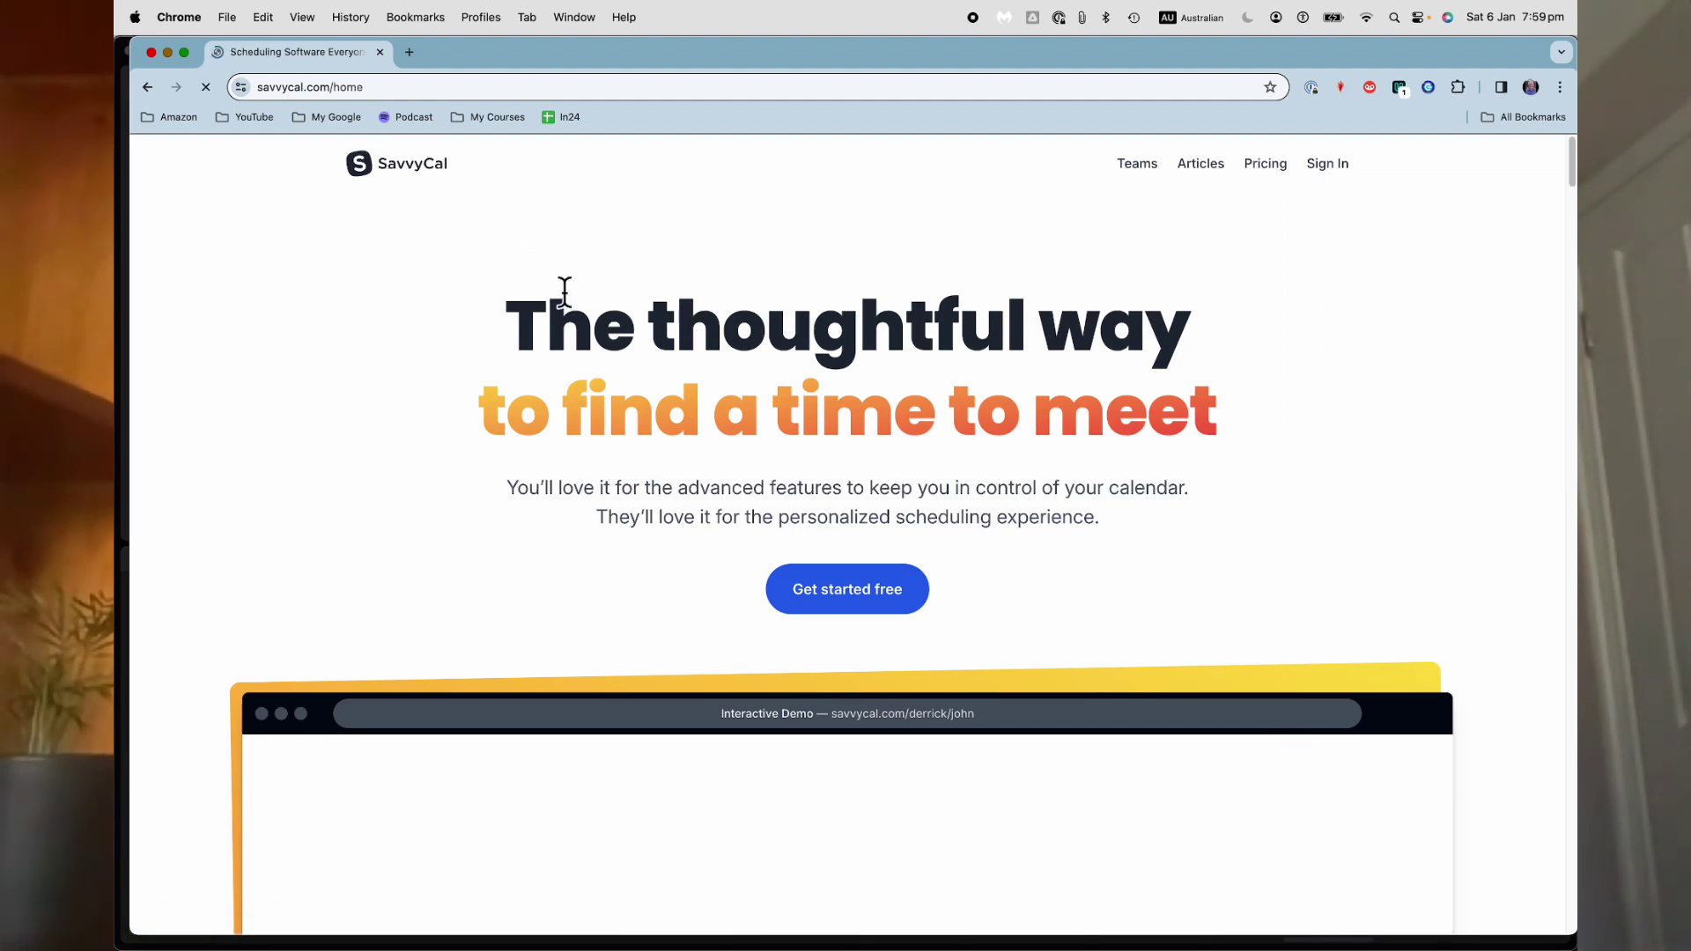
{"action": "scroll", "coordinate": [546, 473], "scroll_direction": "down", "scroll_amount": 1}
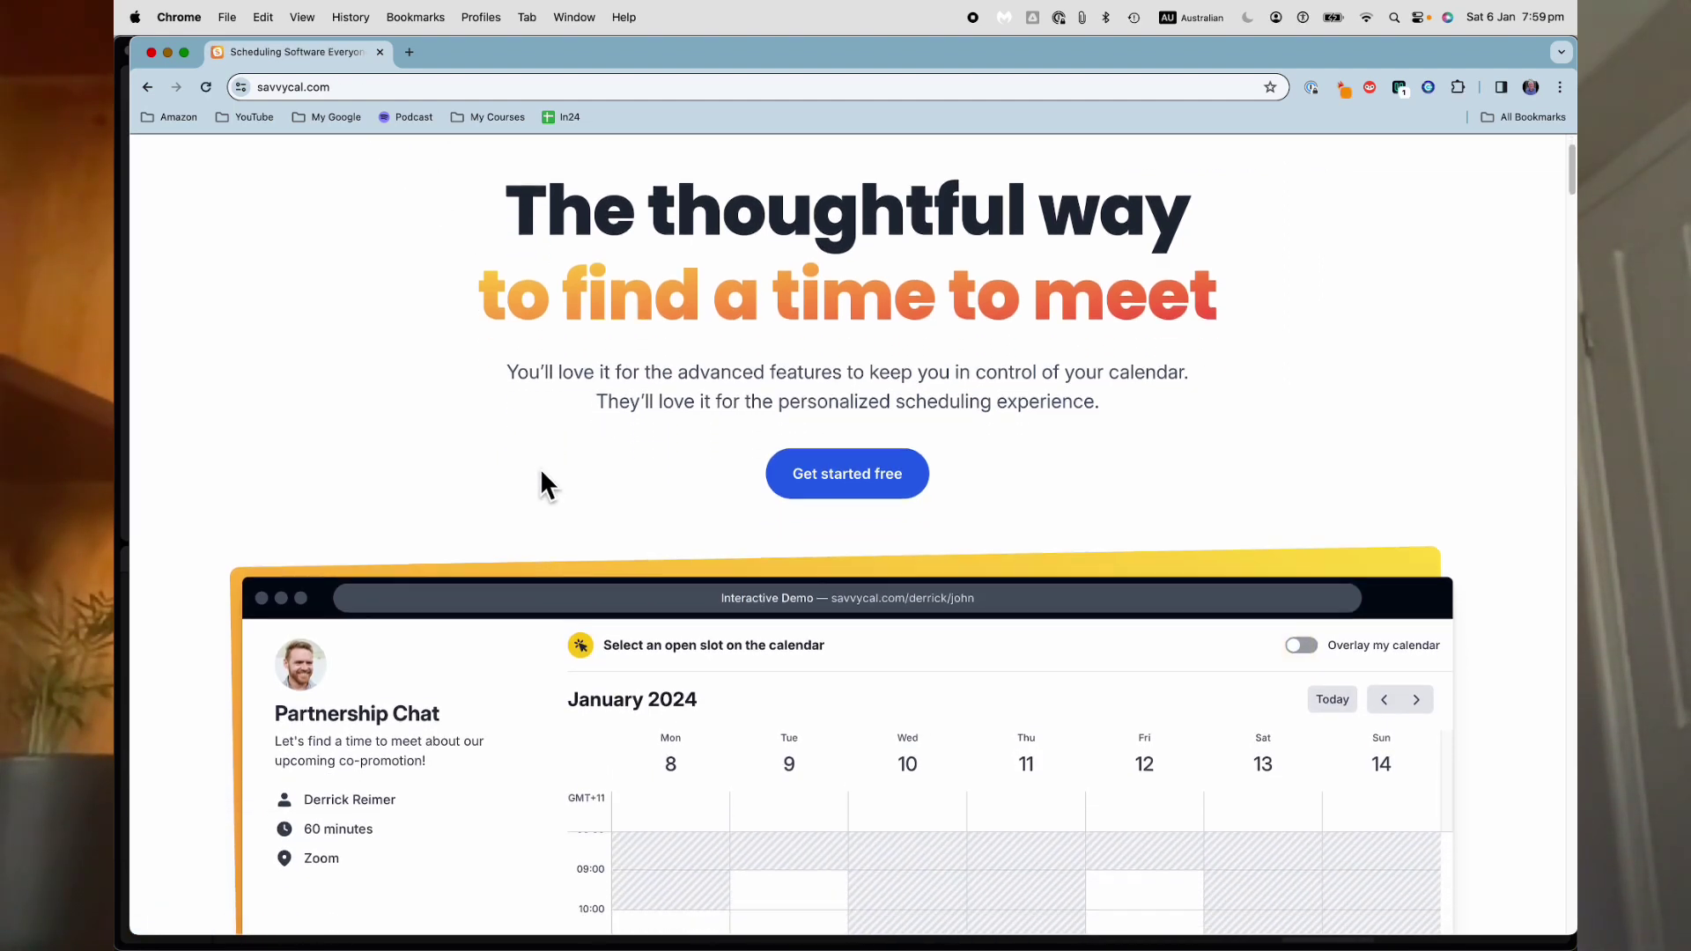
{"action": "scroll", "coordinate": [540, 467], "scroll_direction": "down", "scroll_amount": 4}
{"action": "scroll", "coordinate": [541, 474], "scroll_direction": "down", "scroll_amount": 5}
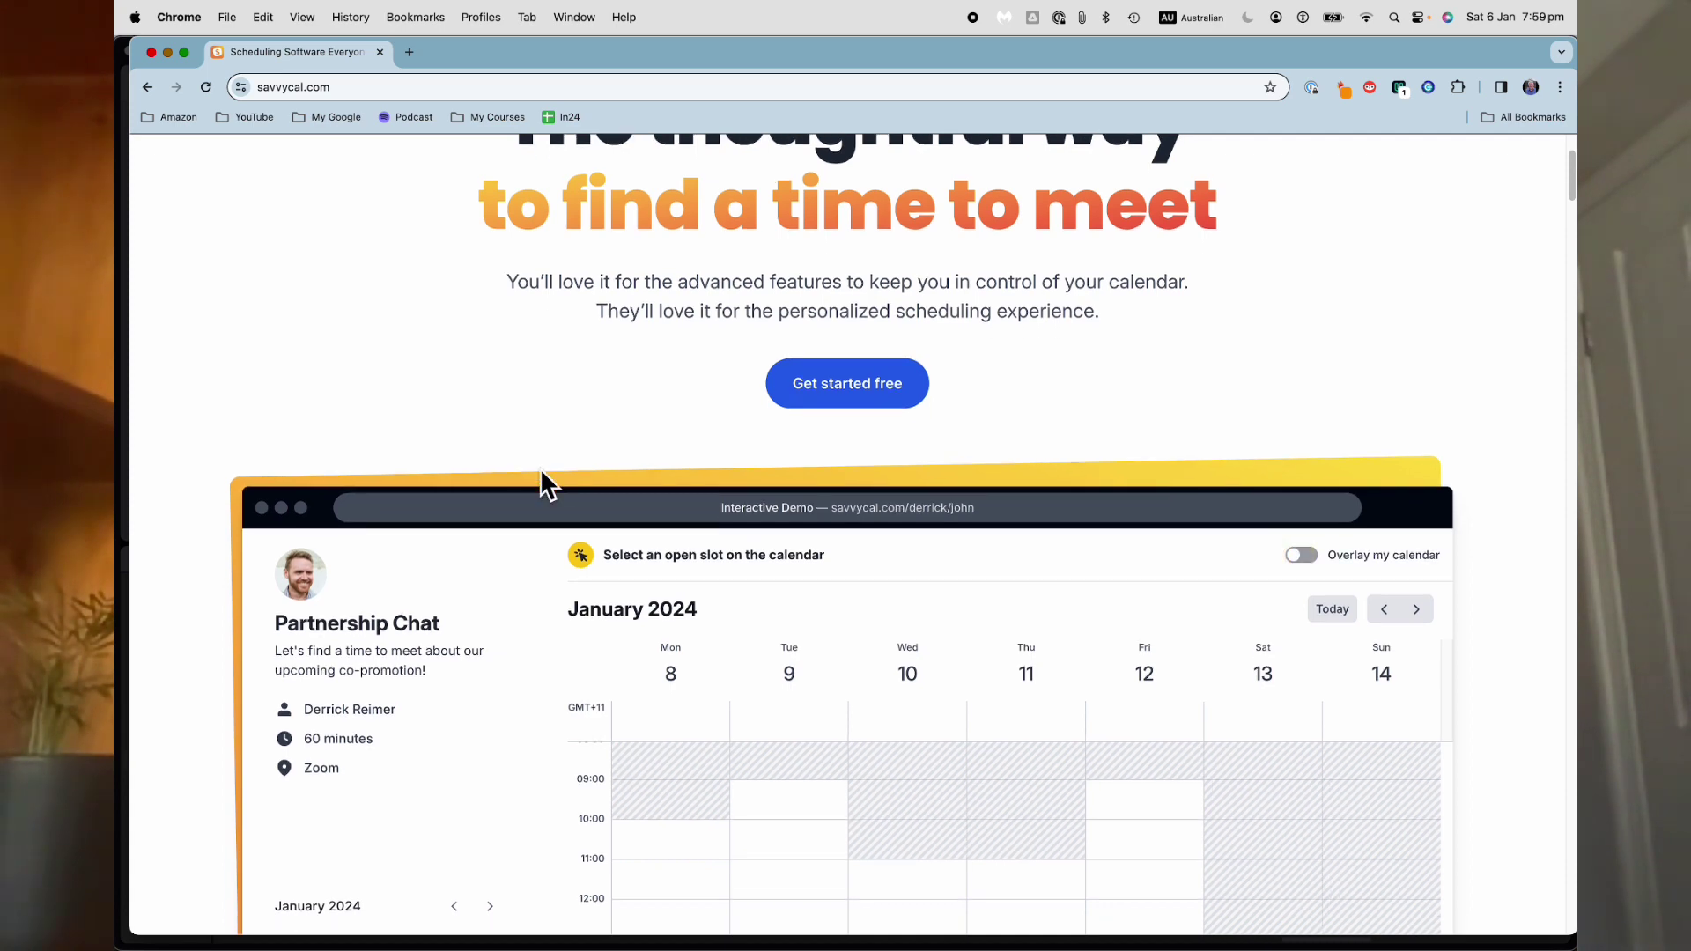
{"action": "scroll", "coordinate": [541, 468], "scroll_direction": "down", "scroll_amount": 5}
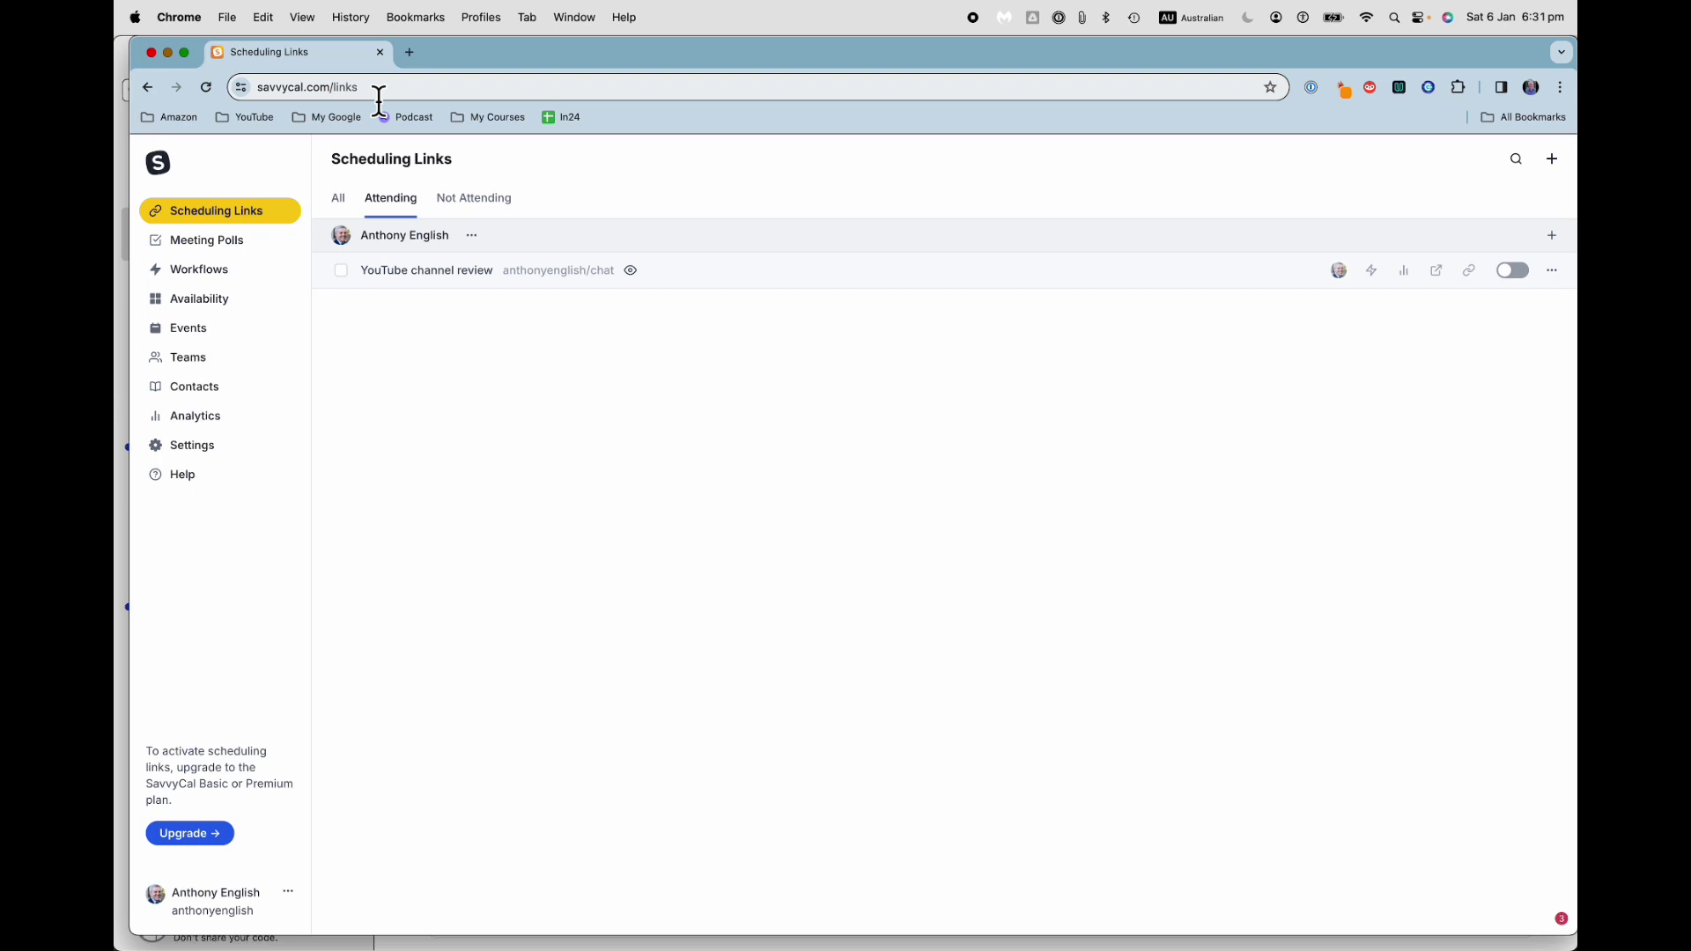
- Open Settings to see the Profile page with 12-hour time and Australian Eastern Daylight Time
{"action": "left_click", "coordinate": [199, 461]}
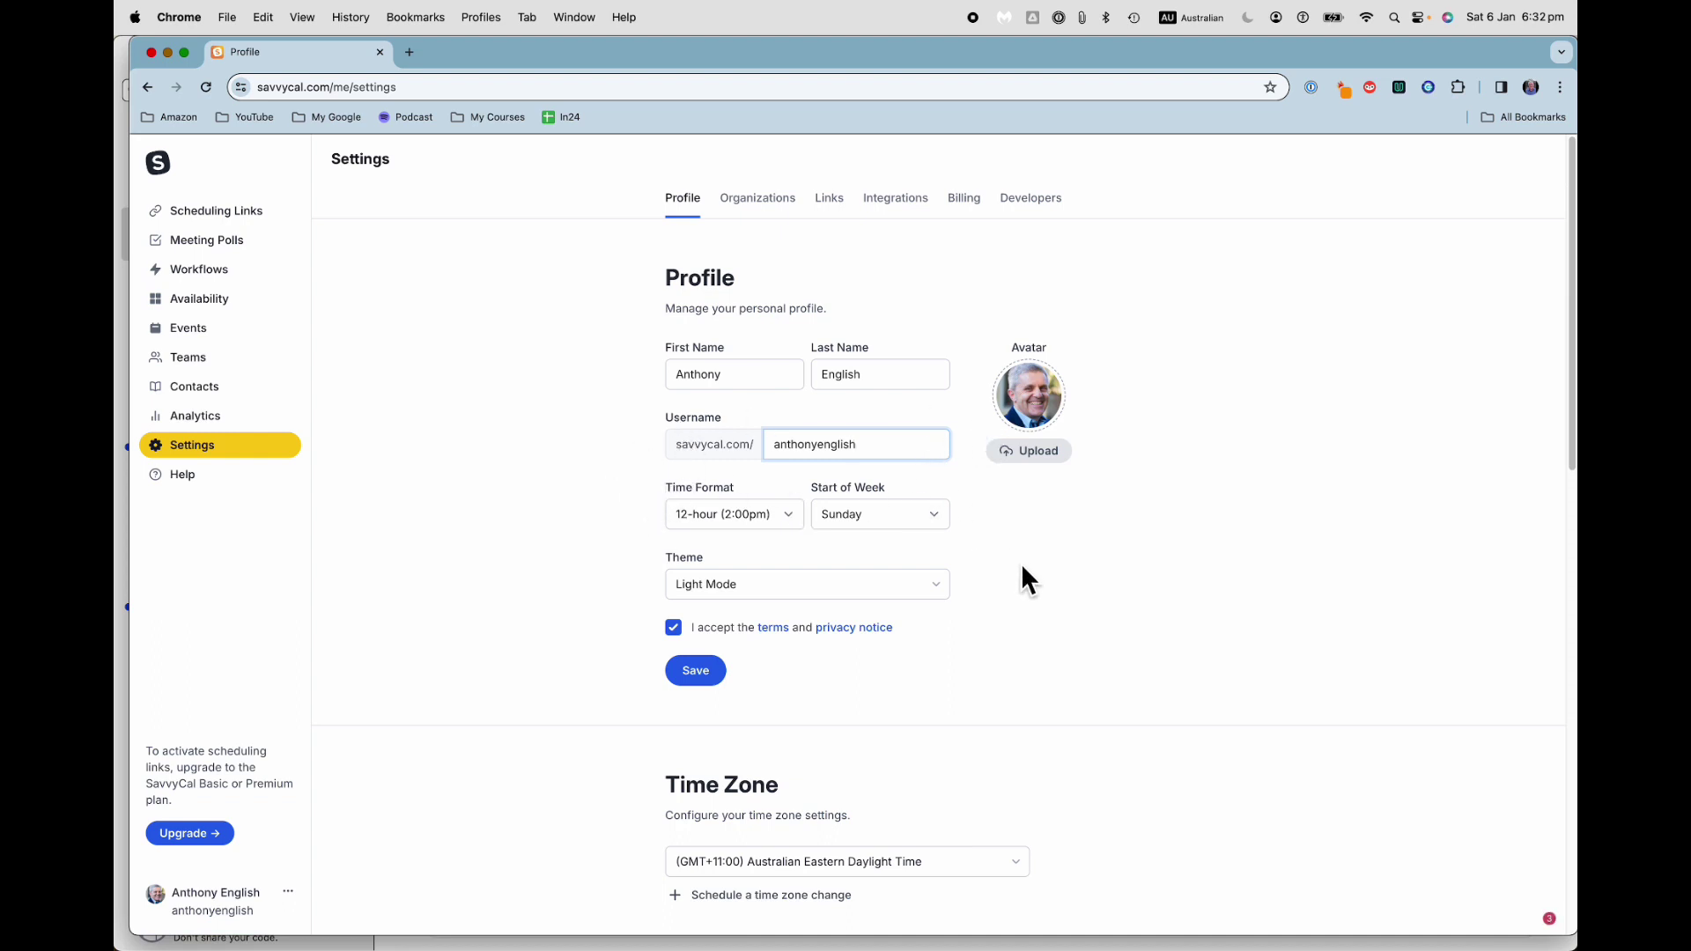
- Review the Integrations tab: Conferencing, Google Calendar connection, Automation and Payments options
{"action": "left_click", "coordinate": [903, 209]}
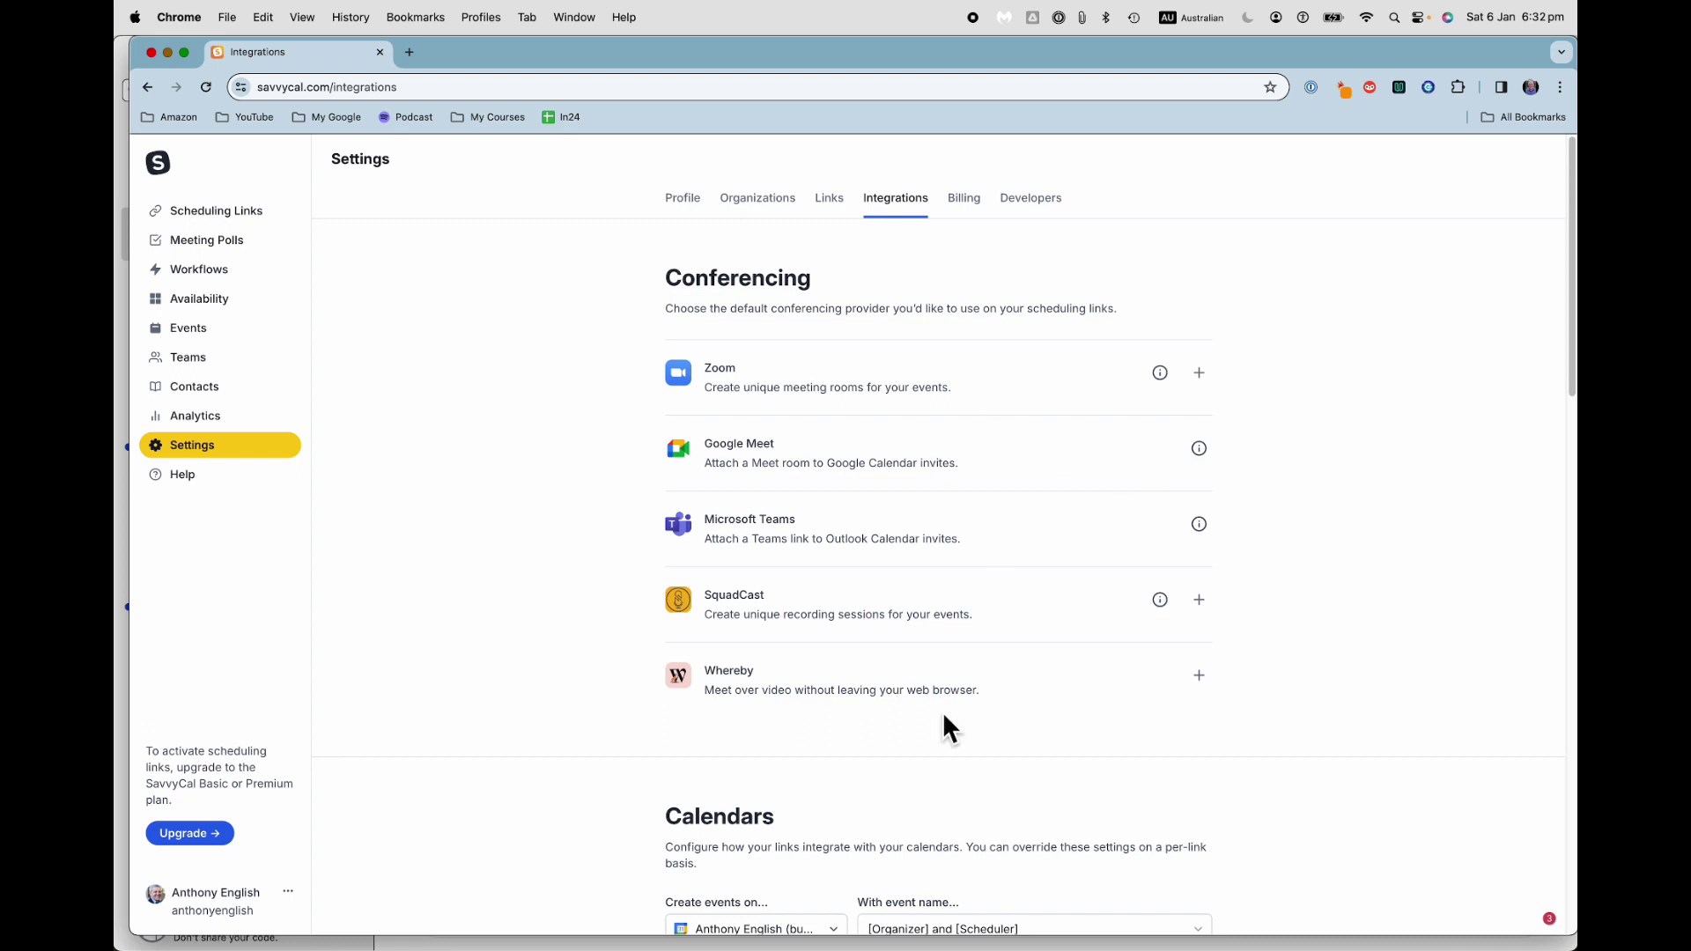
{"action": "scroll", "coordinate": [1058, 668], "scroll_direction": "down", "scroll_amount": 5}
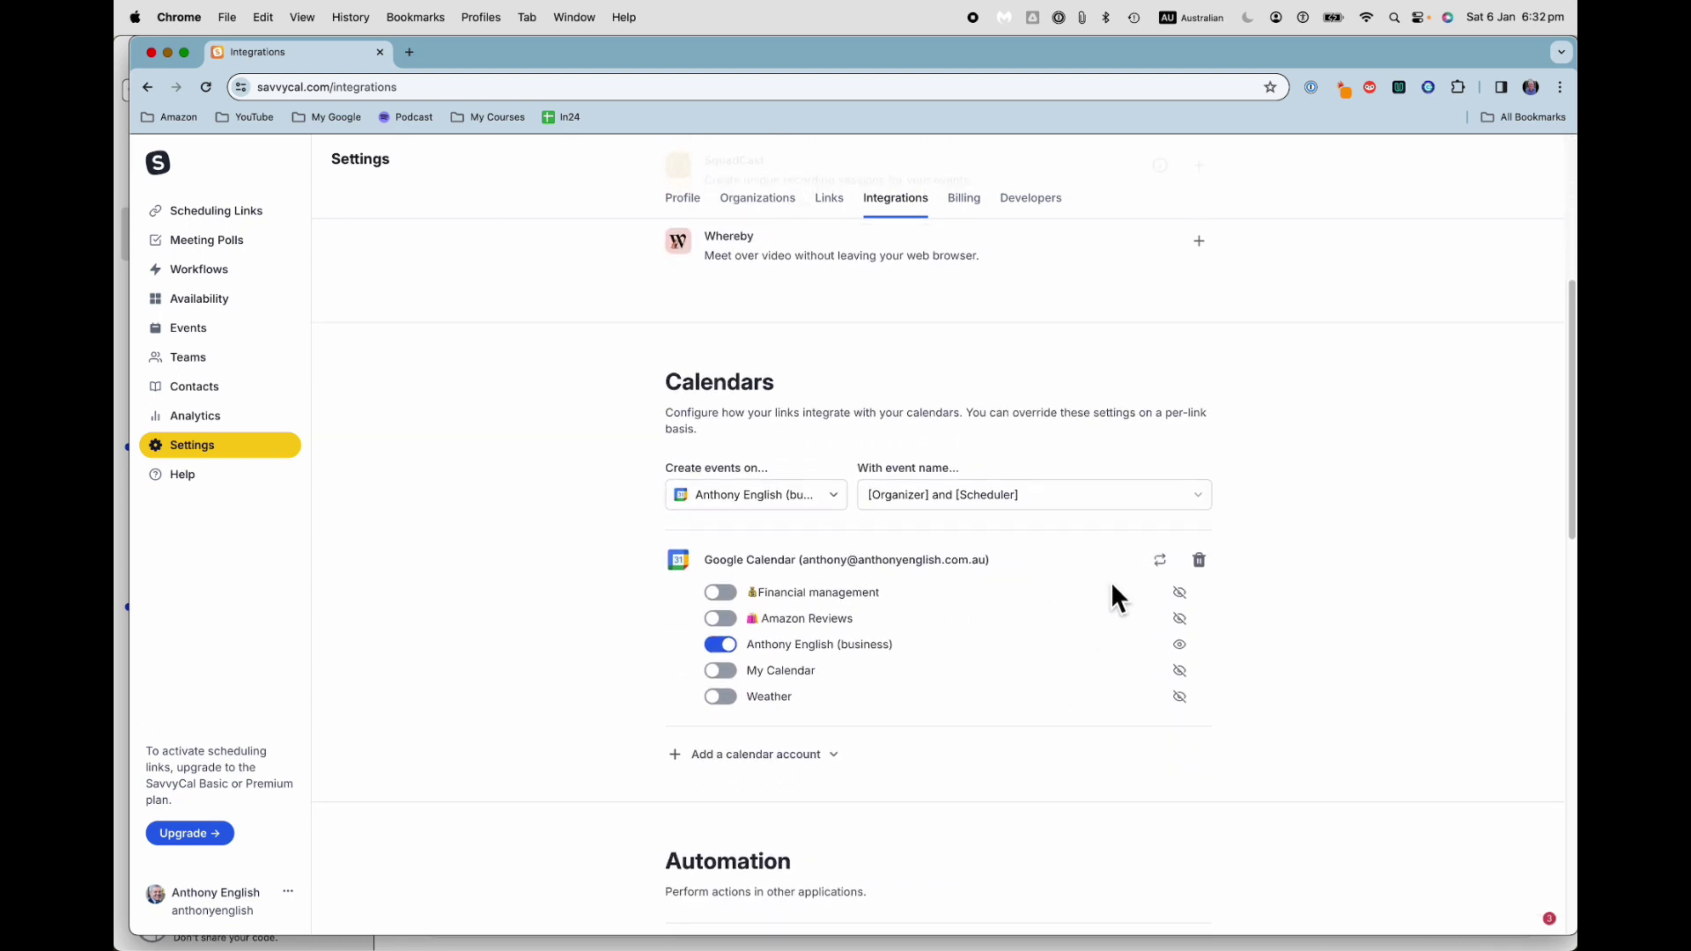
{"action": "scroll", "coordinate": [1212, 481], "scroll_direction": "up", "scroll_amount": 1}
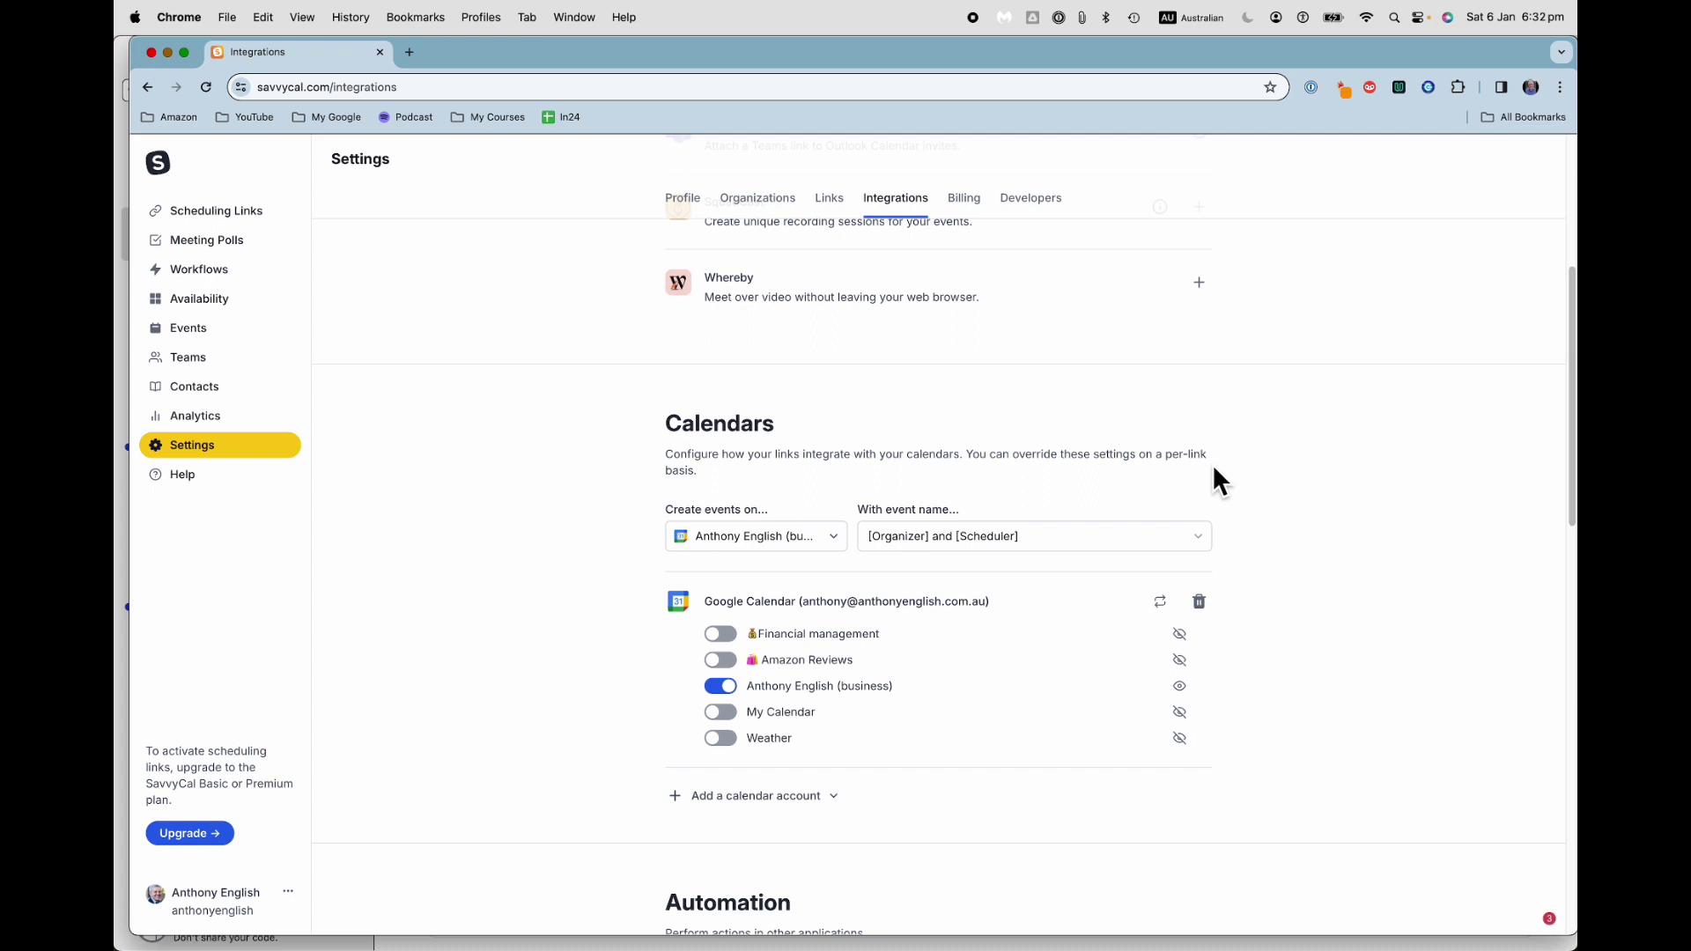
{"action": "scroll", "coordinate": [1115, 849], "scroll_direction": "down", "scroll_amount": 7}
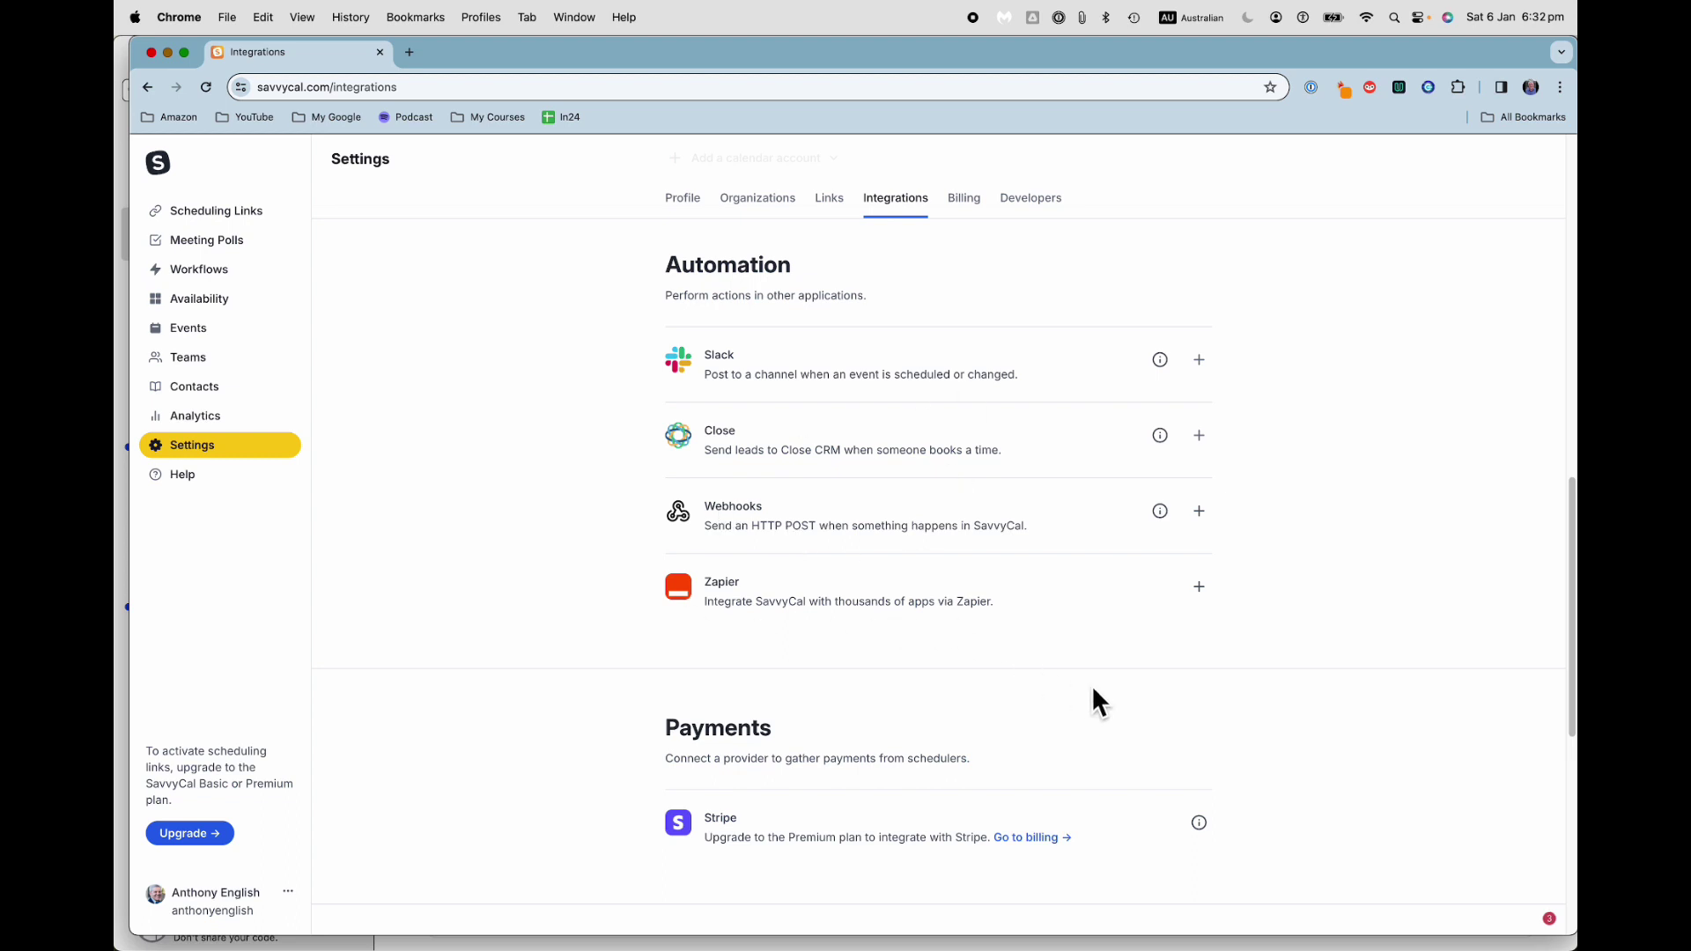
{"action": "scroll", "coordinate": [1100, 702], "scroll_direction": "down", "scroll_amount": 1}
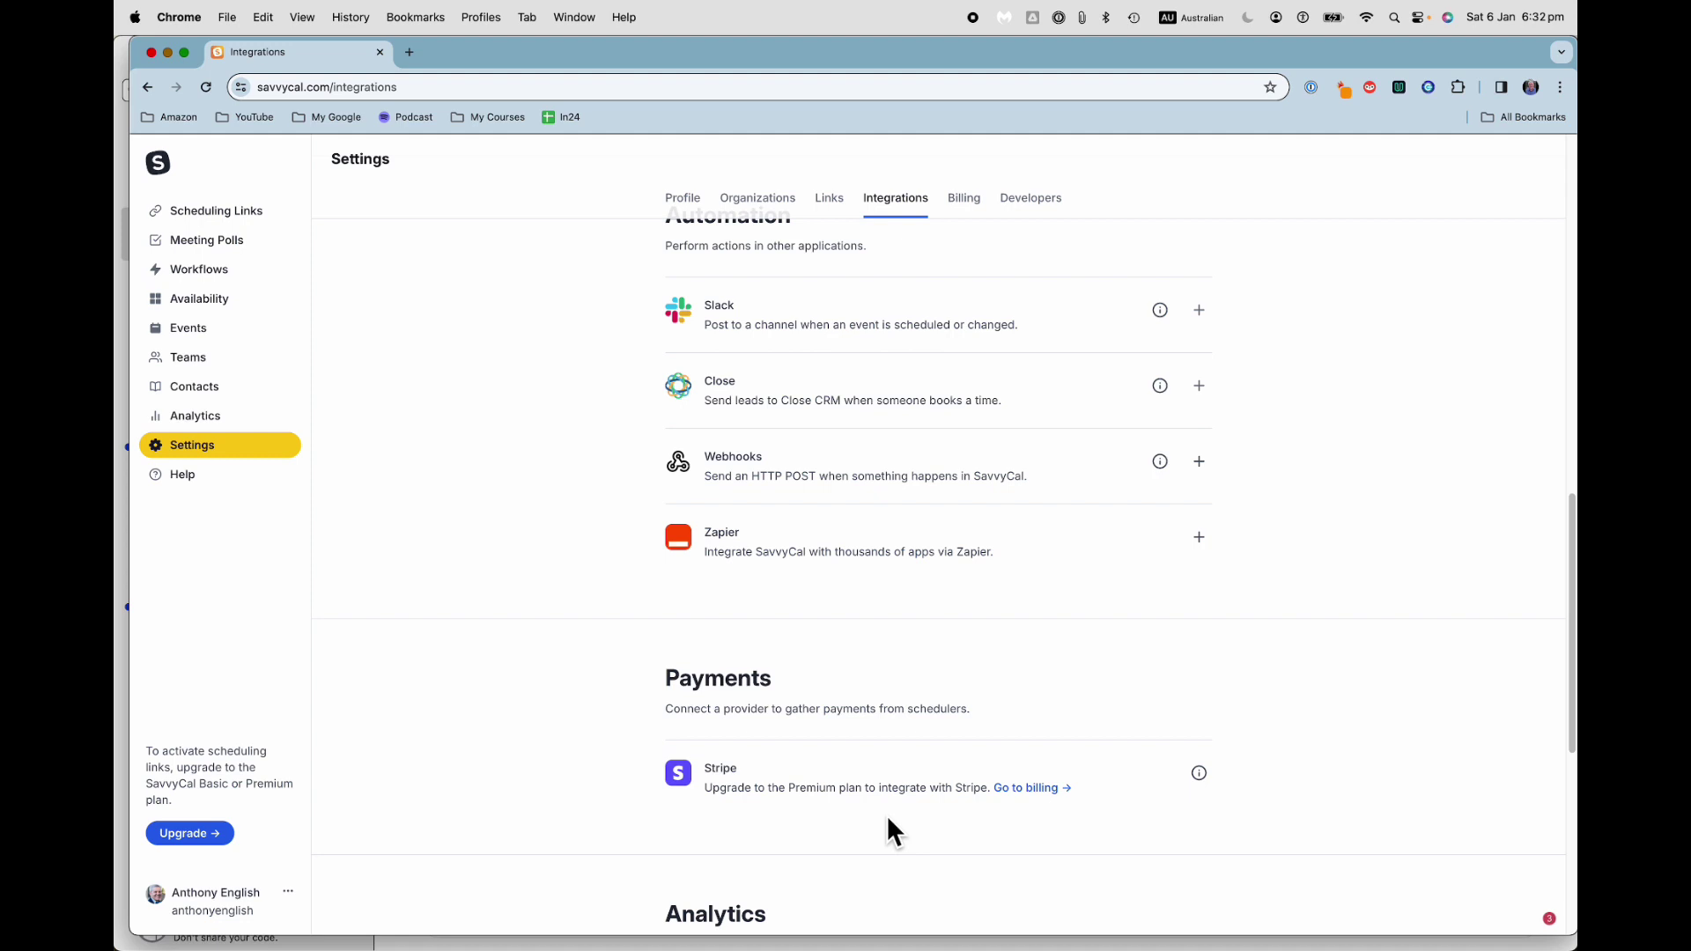
{"action": "scroll", "coordinate": [625, 496], "scroll_direction": "up", "scroll_amount": 6}
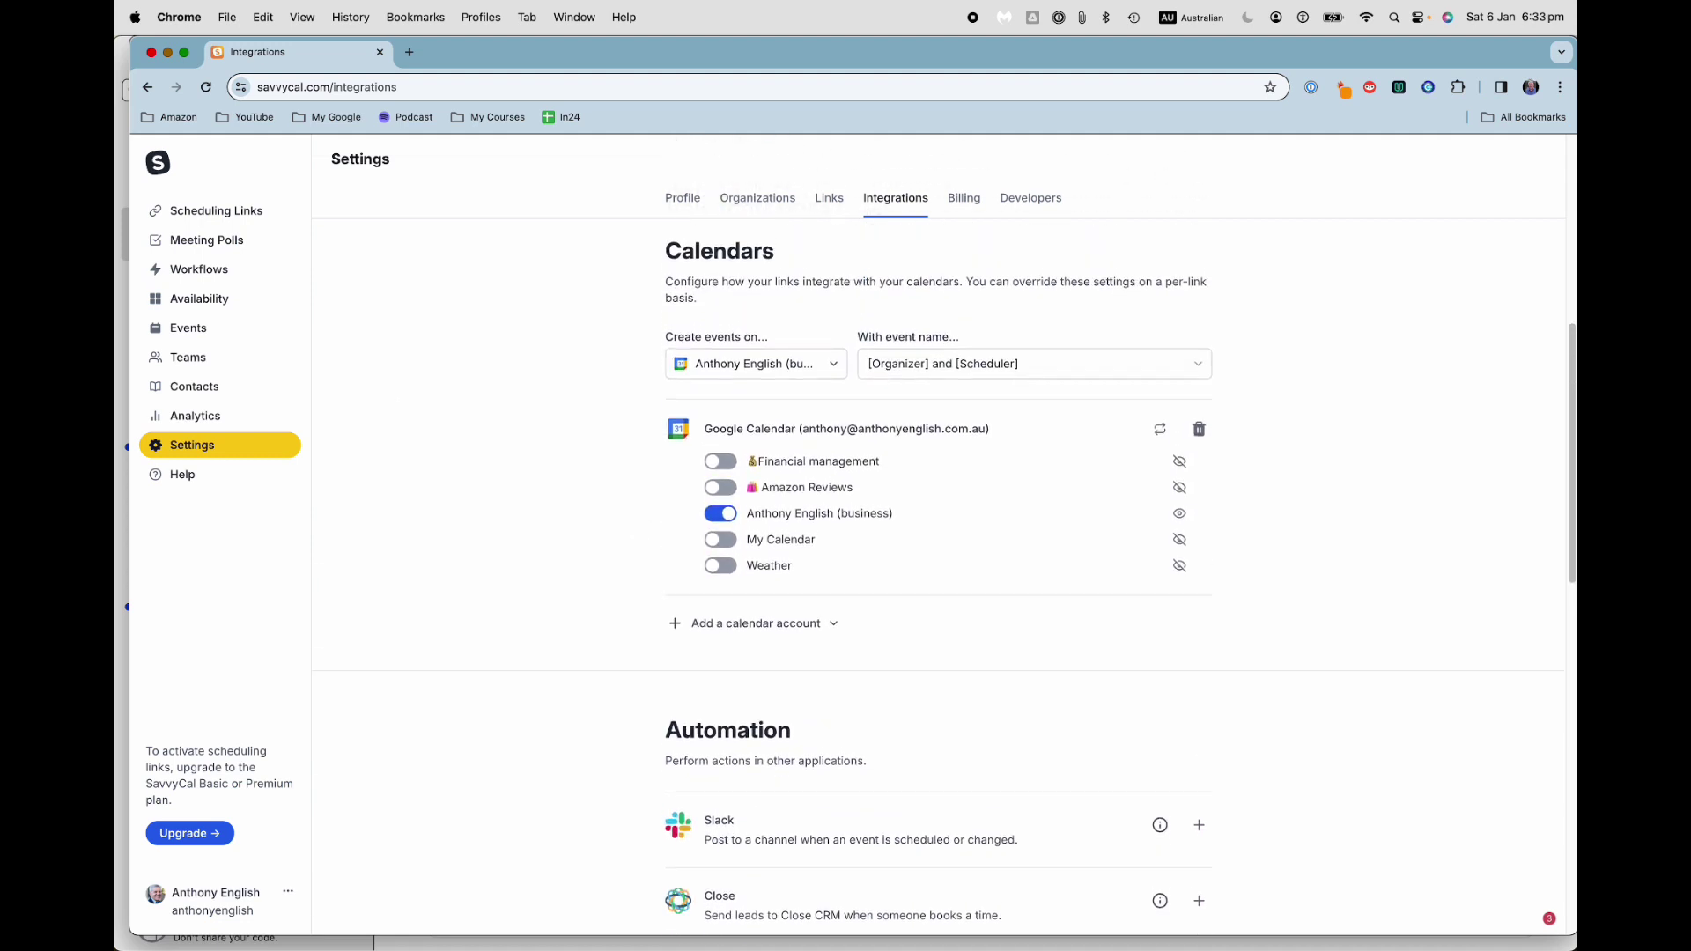
- Edit the Work Hours preset and delete its 2:00–4:00 pm recurring range
{"action": "left_click", "coordinate": [203, 308]}
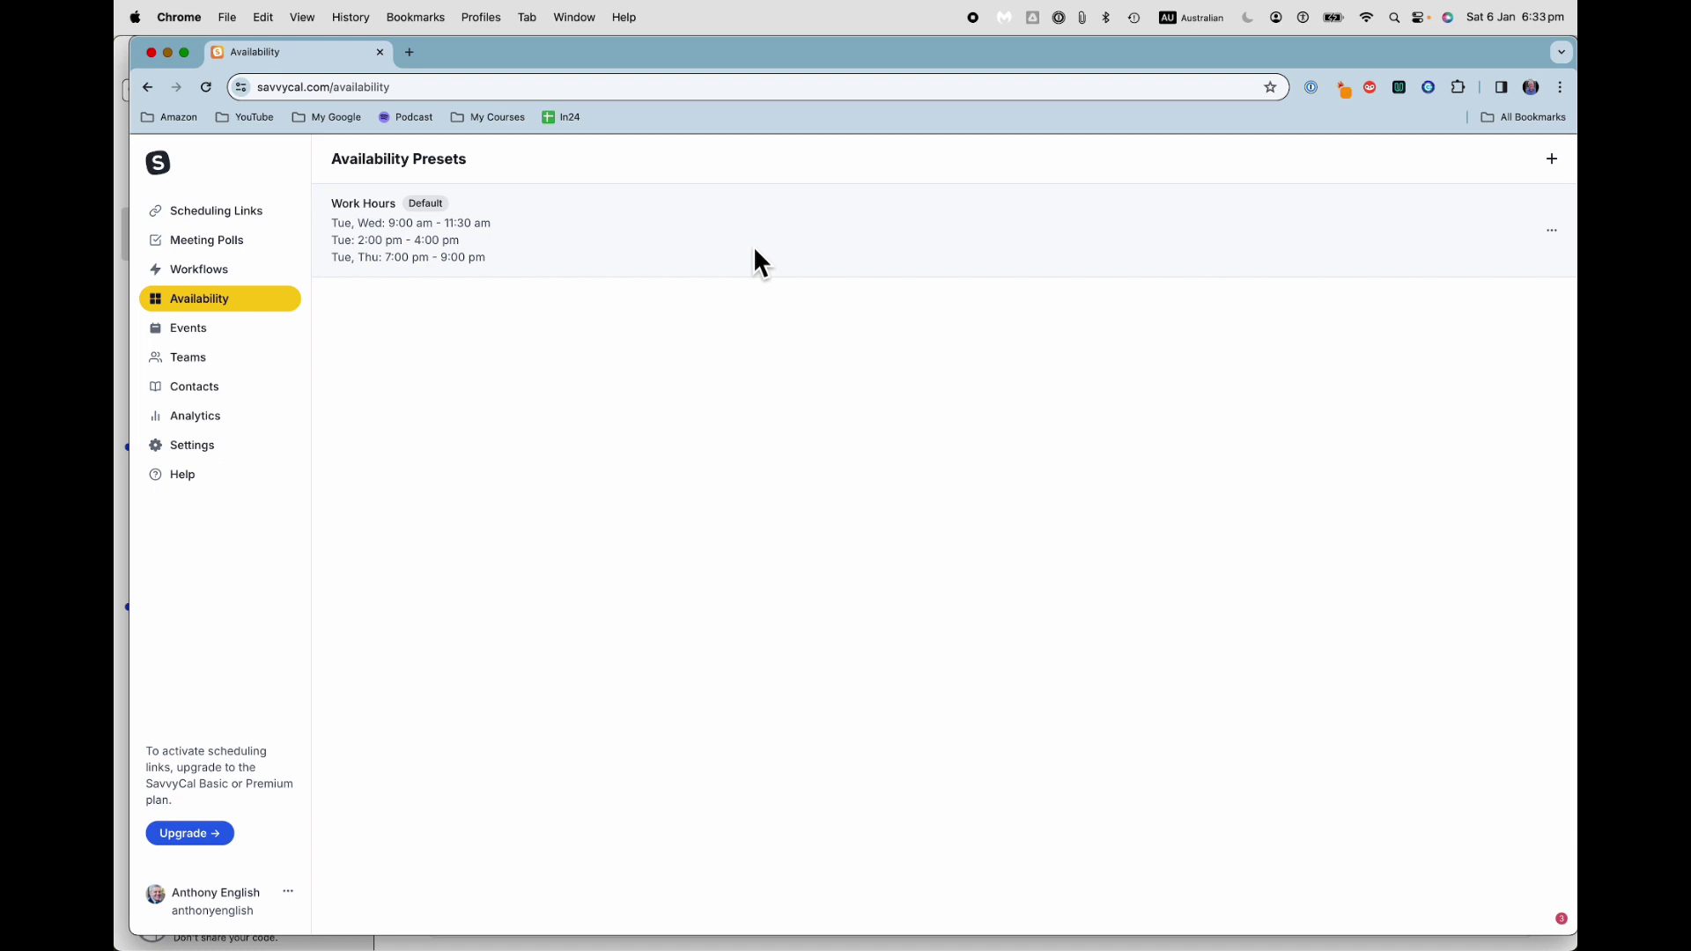
{"action": "left_click", "coordinate": [1551, 231]}
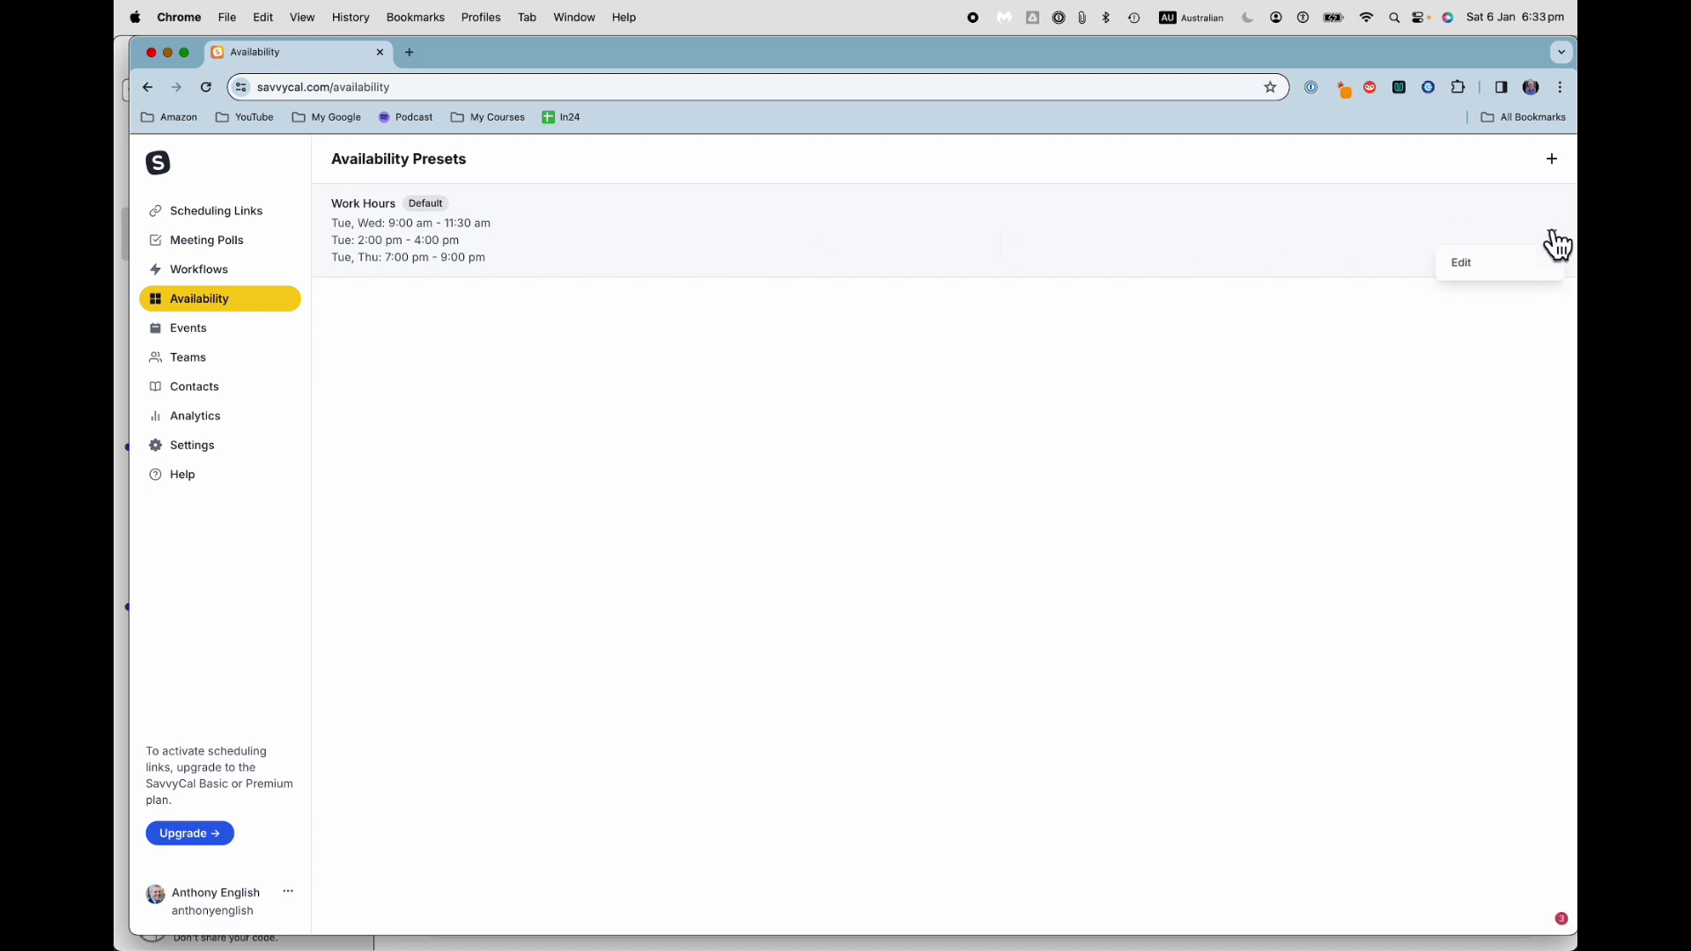
{"action": "left_click", "coordinate": [1465, 264]}
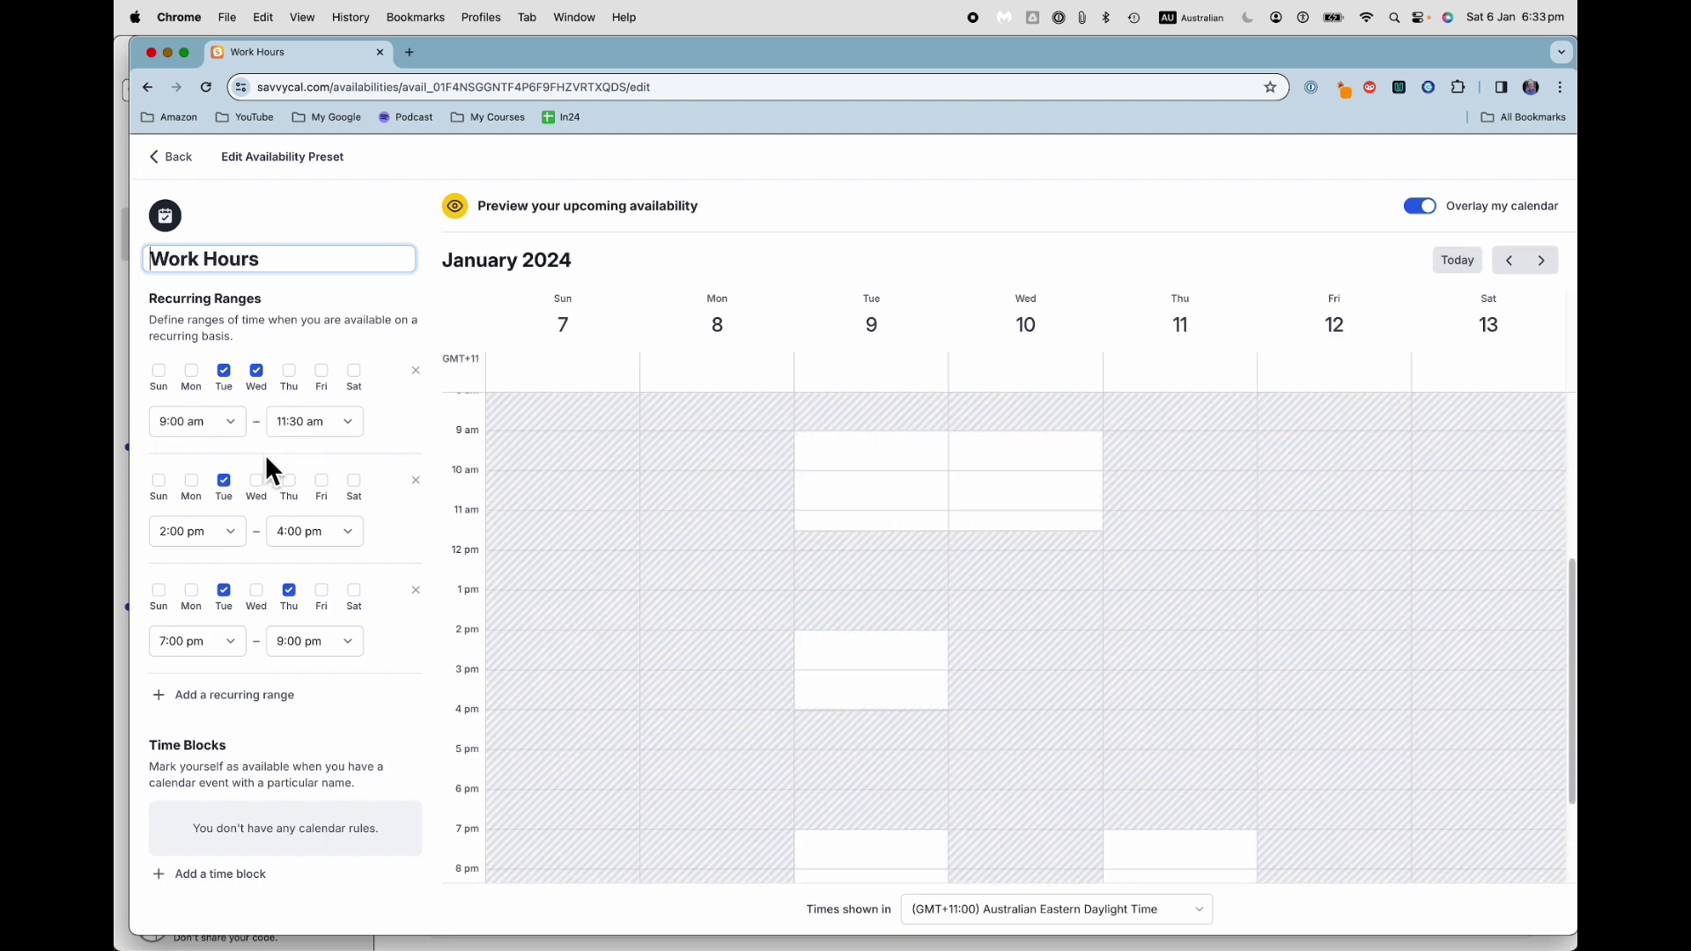
{"action": "left_click", "coordinate": [224, 480]}
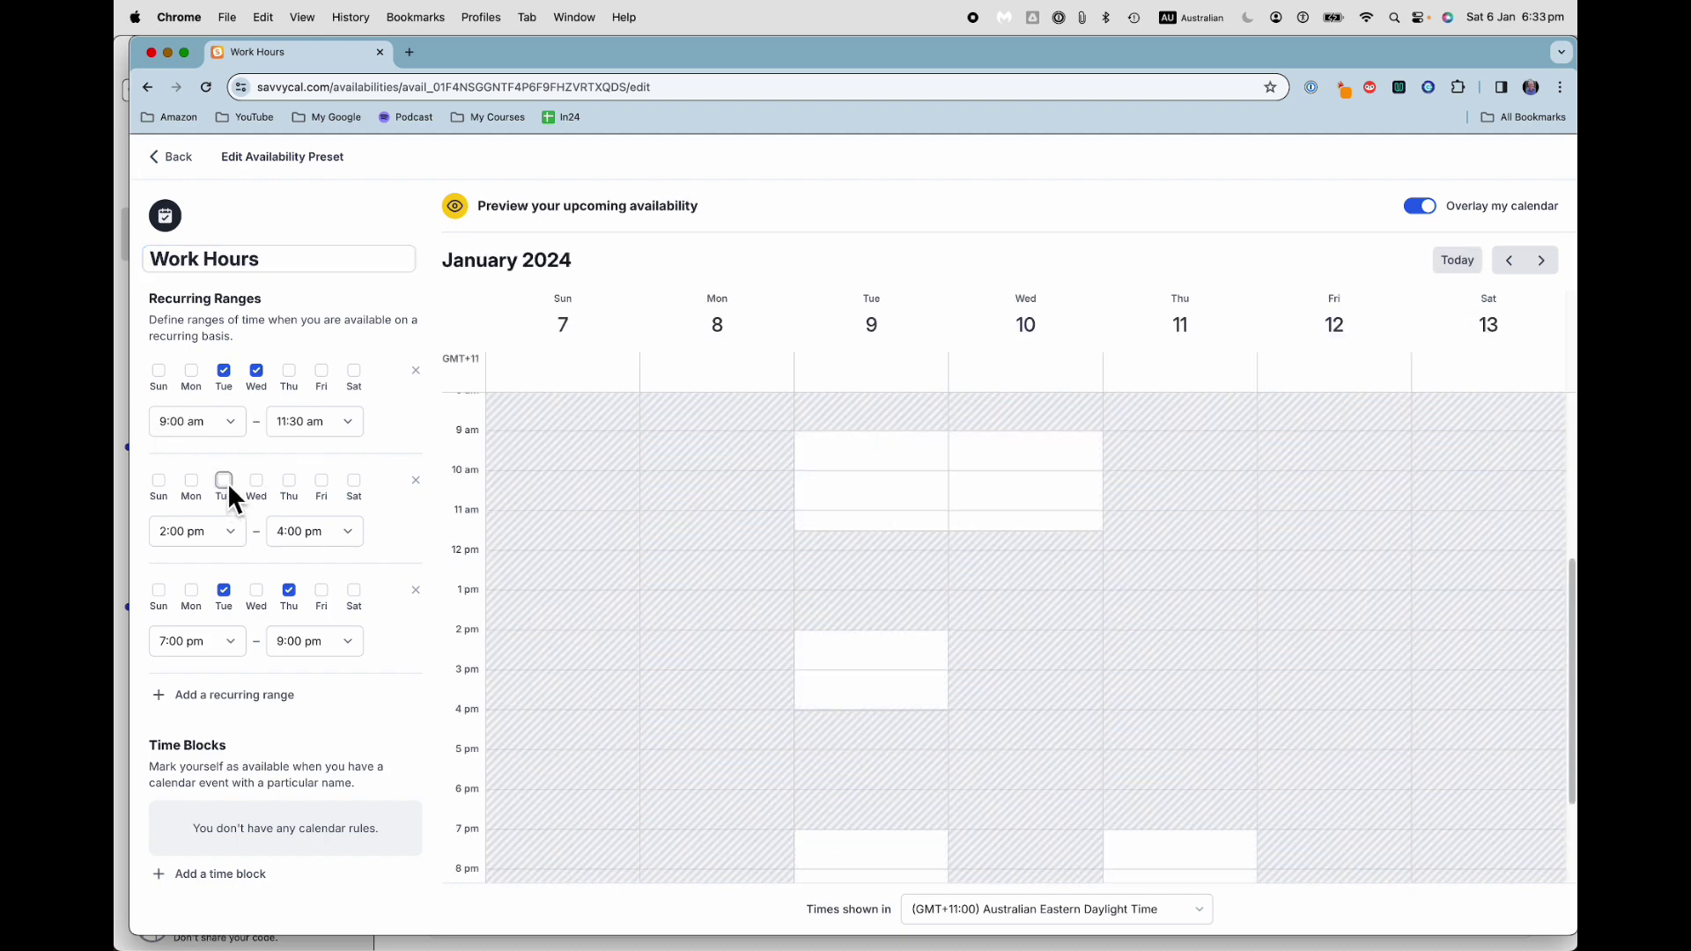
{"action": "left_click", "coordinate": [416, 481]}
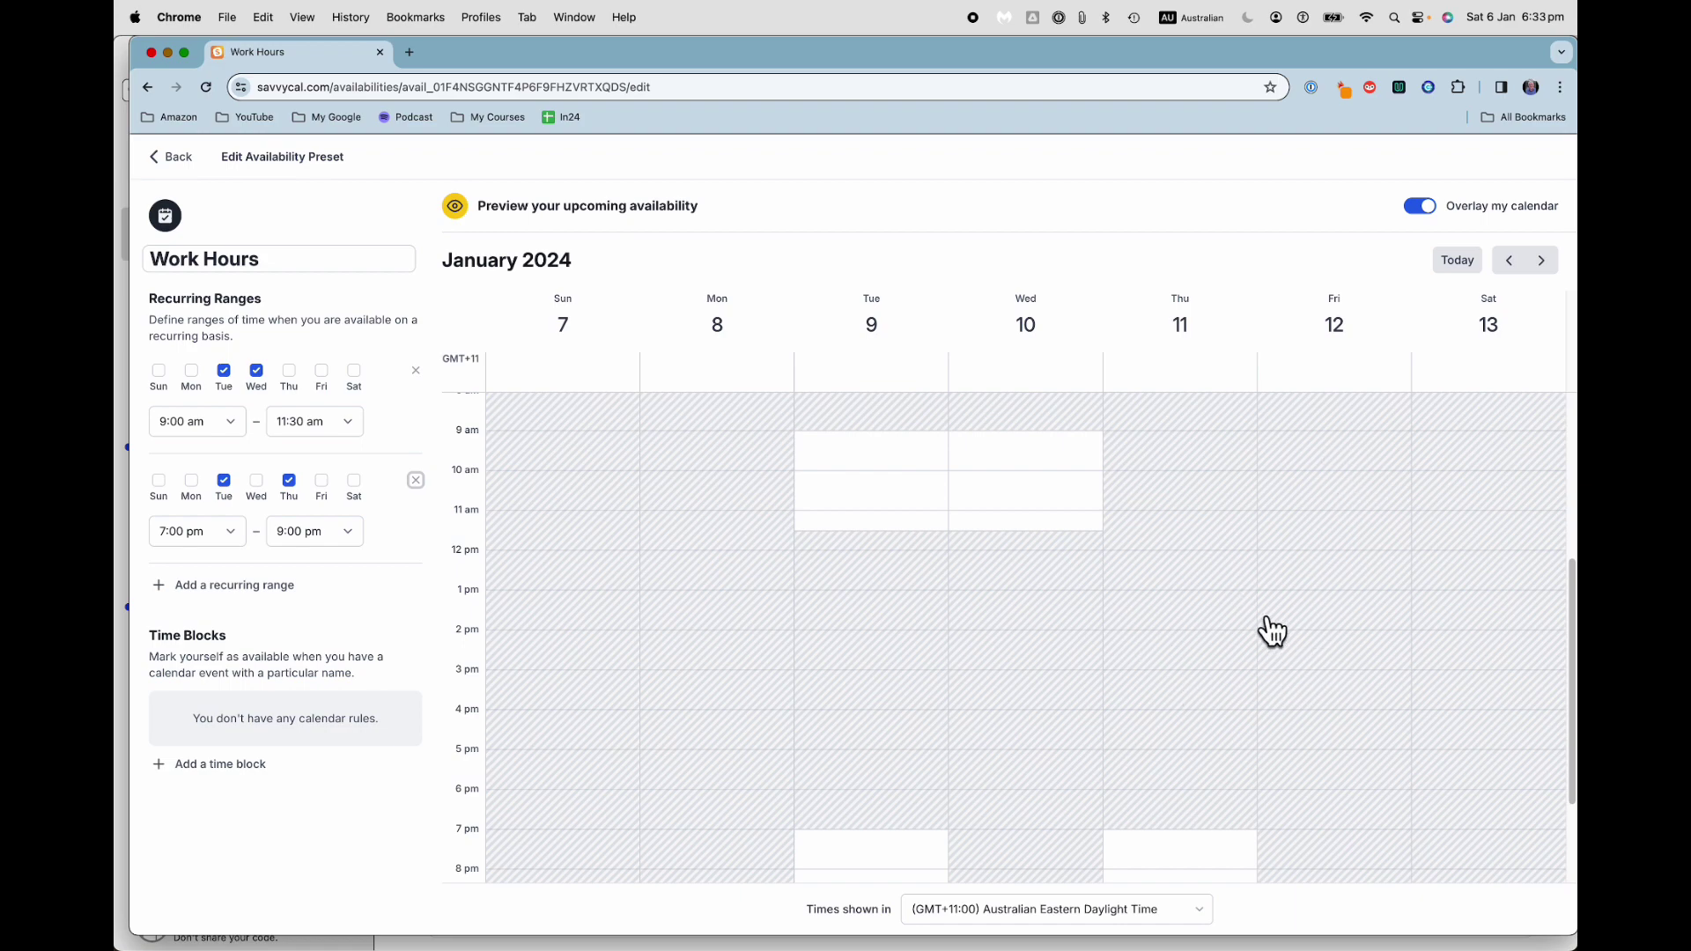
- Add a new recurring range starting at 3:00 pm, without Monday and with Friday ticked
{"action": "left_click", "coordinate": [220, 585]}
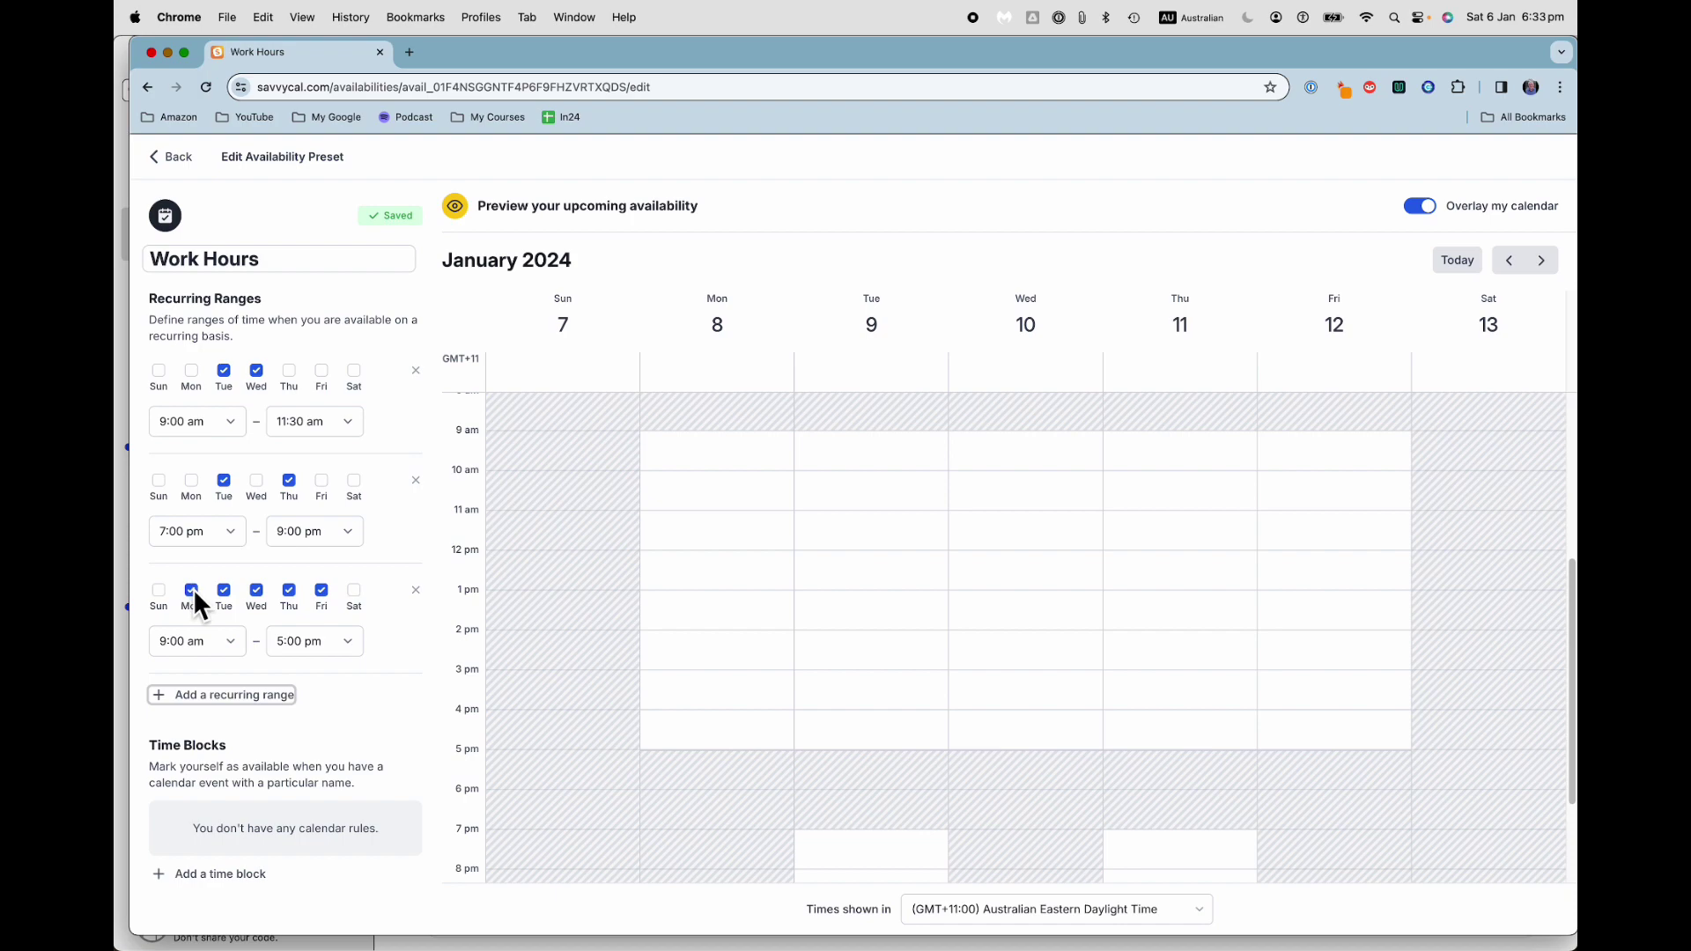
{"action": "left_click", "coordinate": [193, 589]}
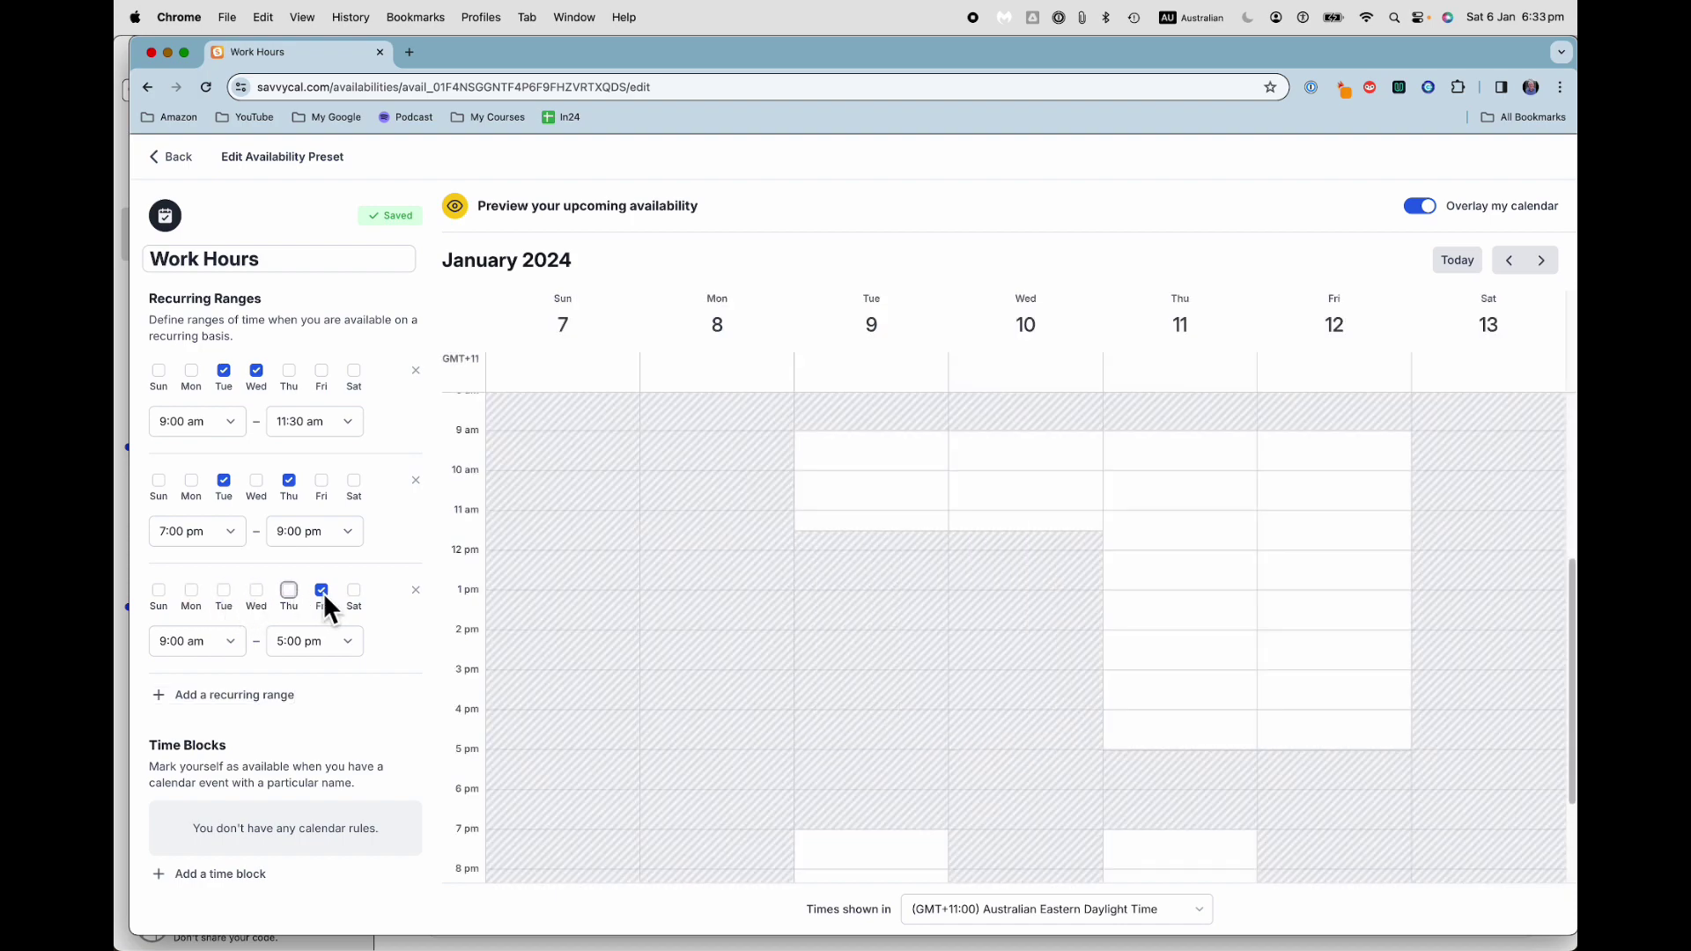
{"action": "left_click", "coordinate": [235, 644]}
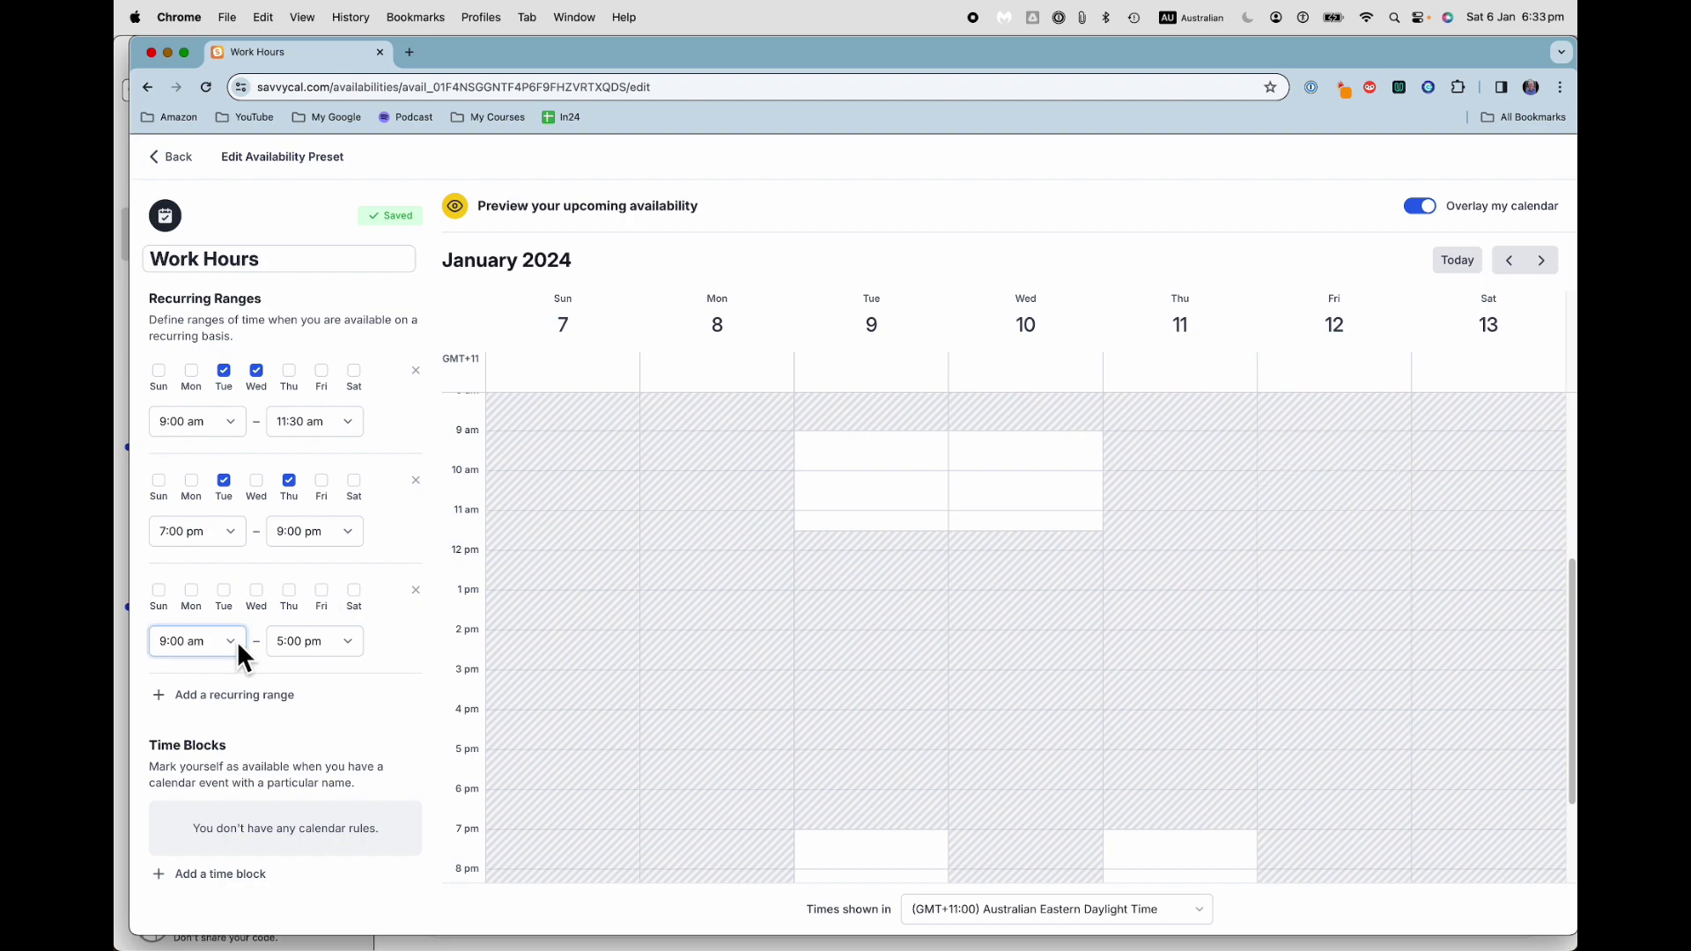
{"action": "scroll", "coordinate": [199, 747], "scroll_direction": "down", "scroll_amount": 5}
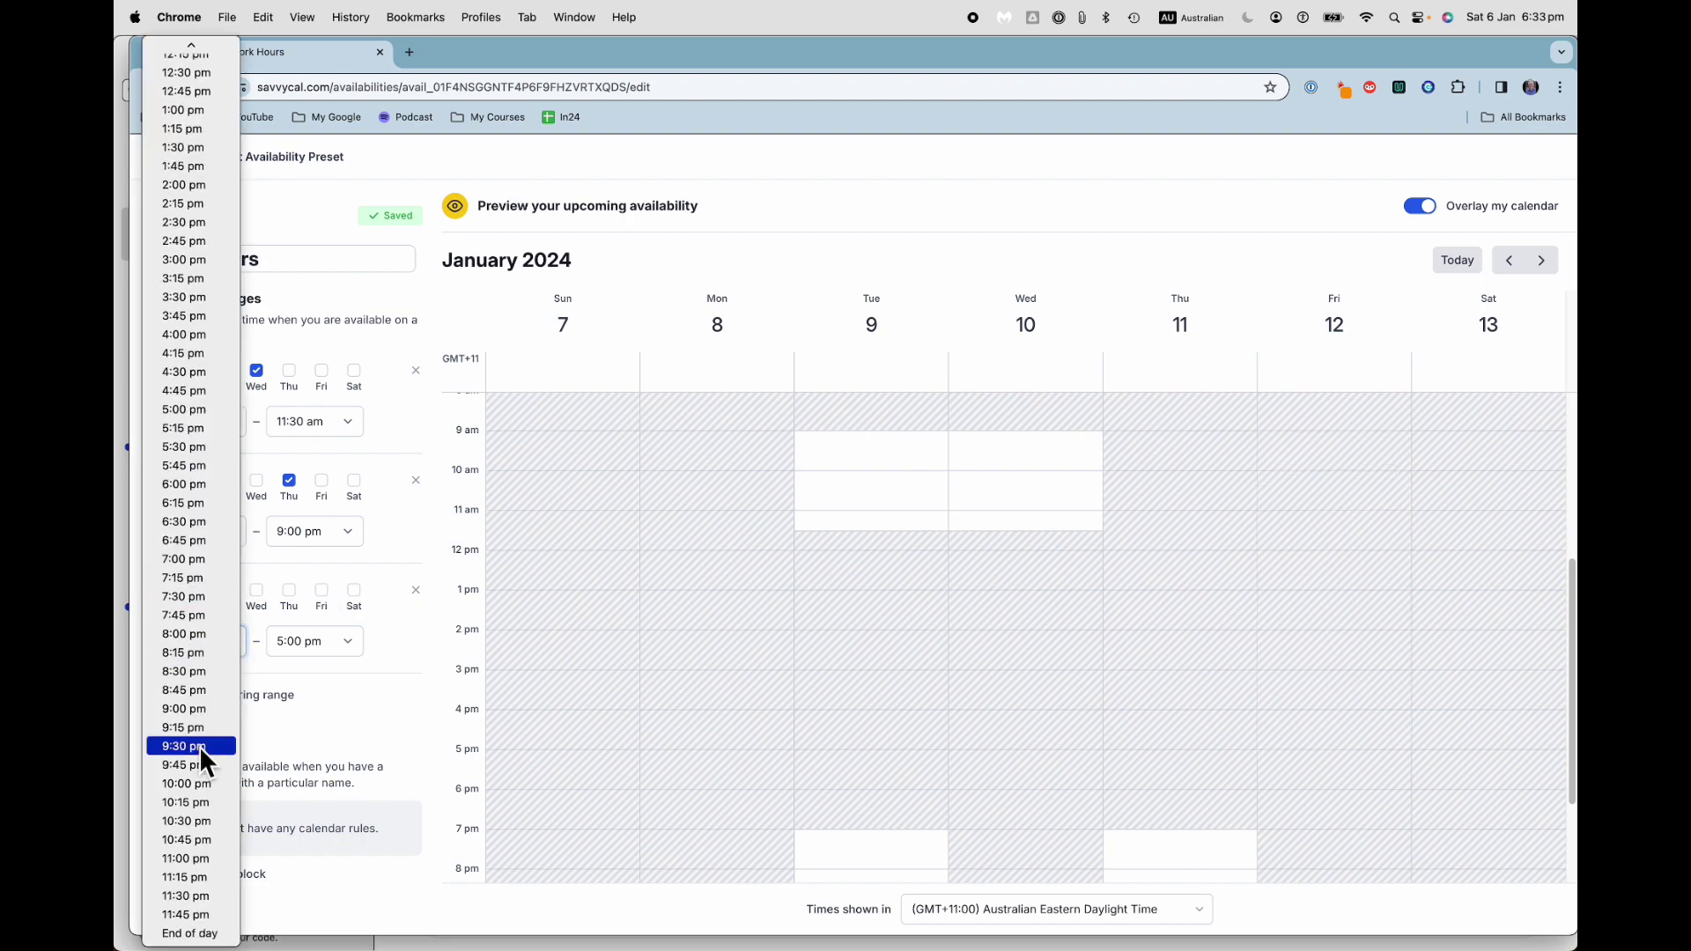
{"action": "scroll", "coordinate": [199, 747], "scroll_direction": "up", "scroll_amount": 1}
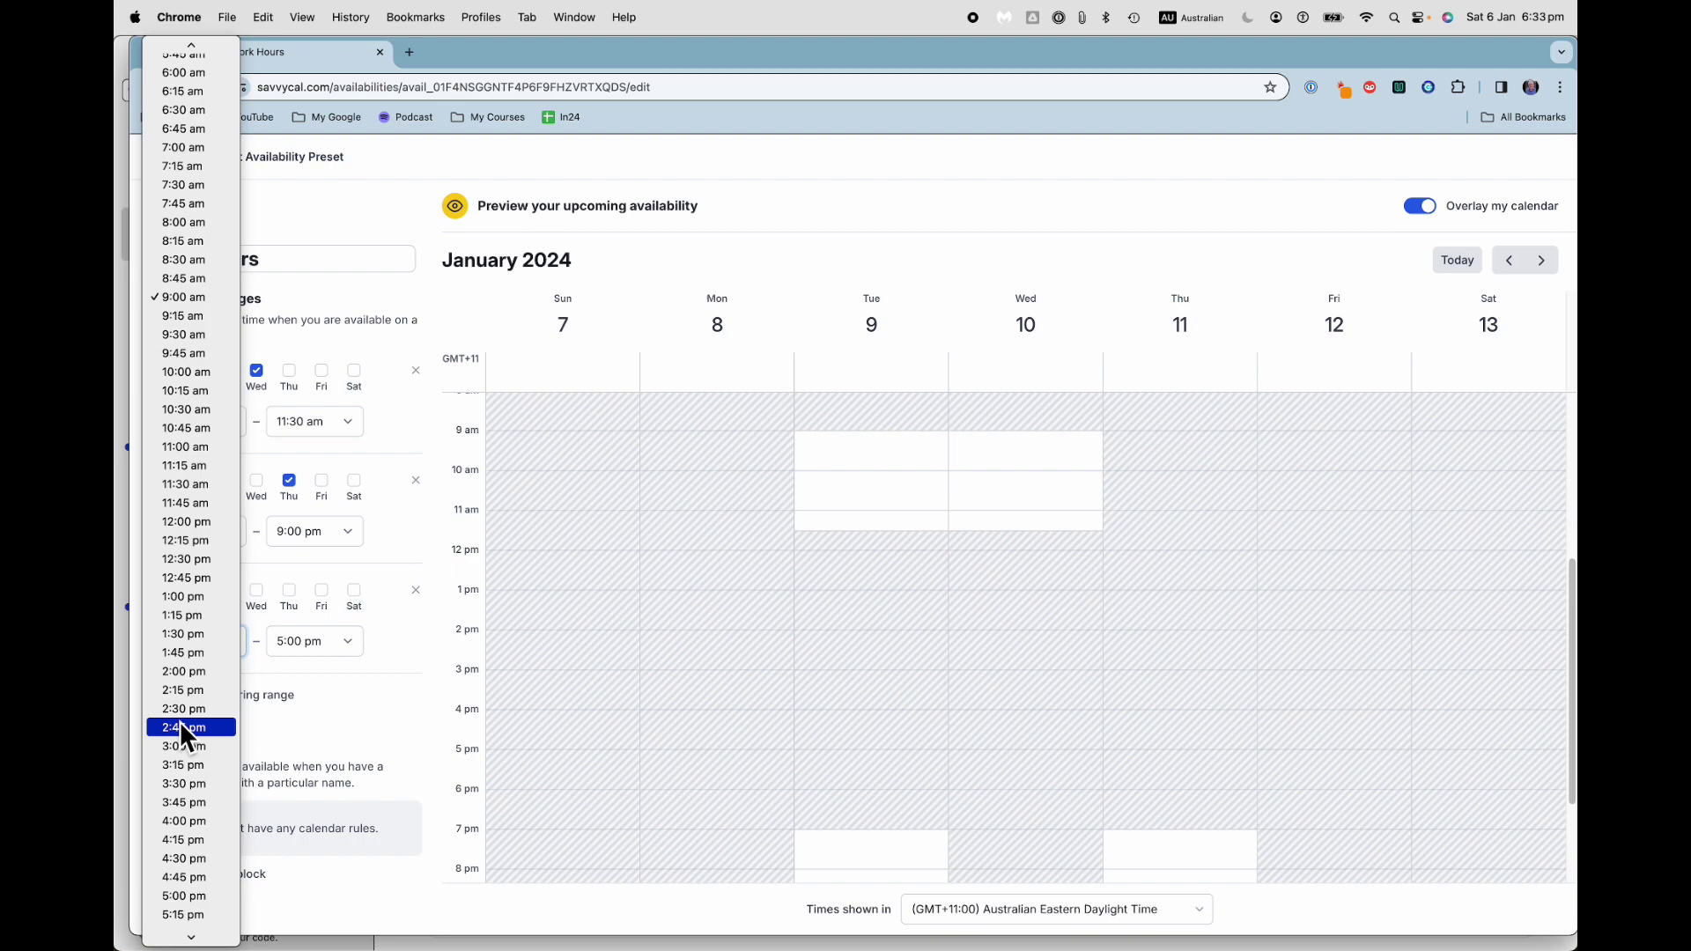
{"action": "left_click", "coordinate": [194, 747]}
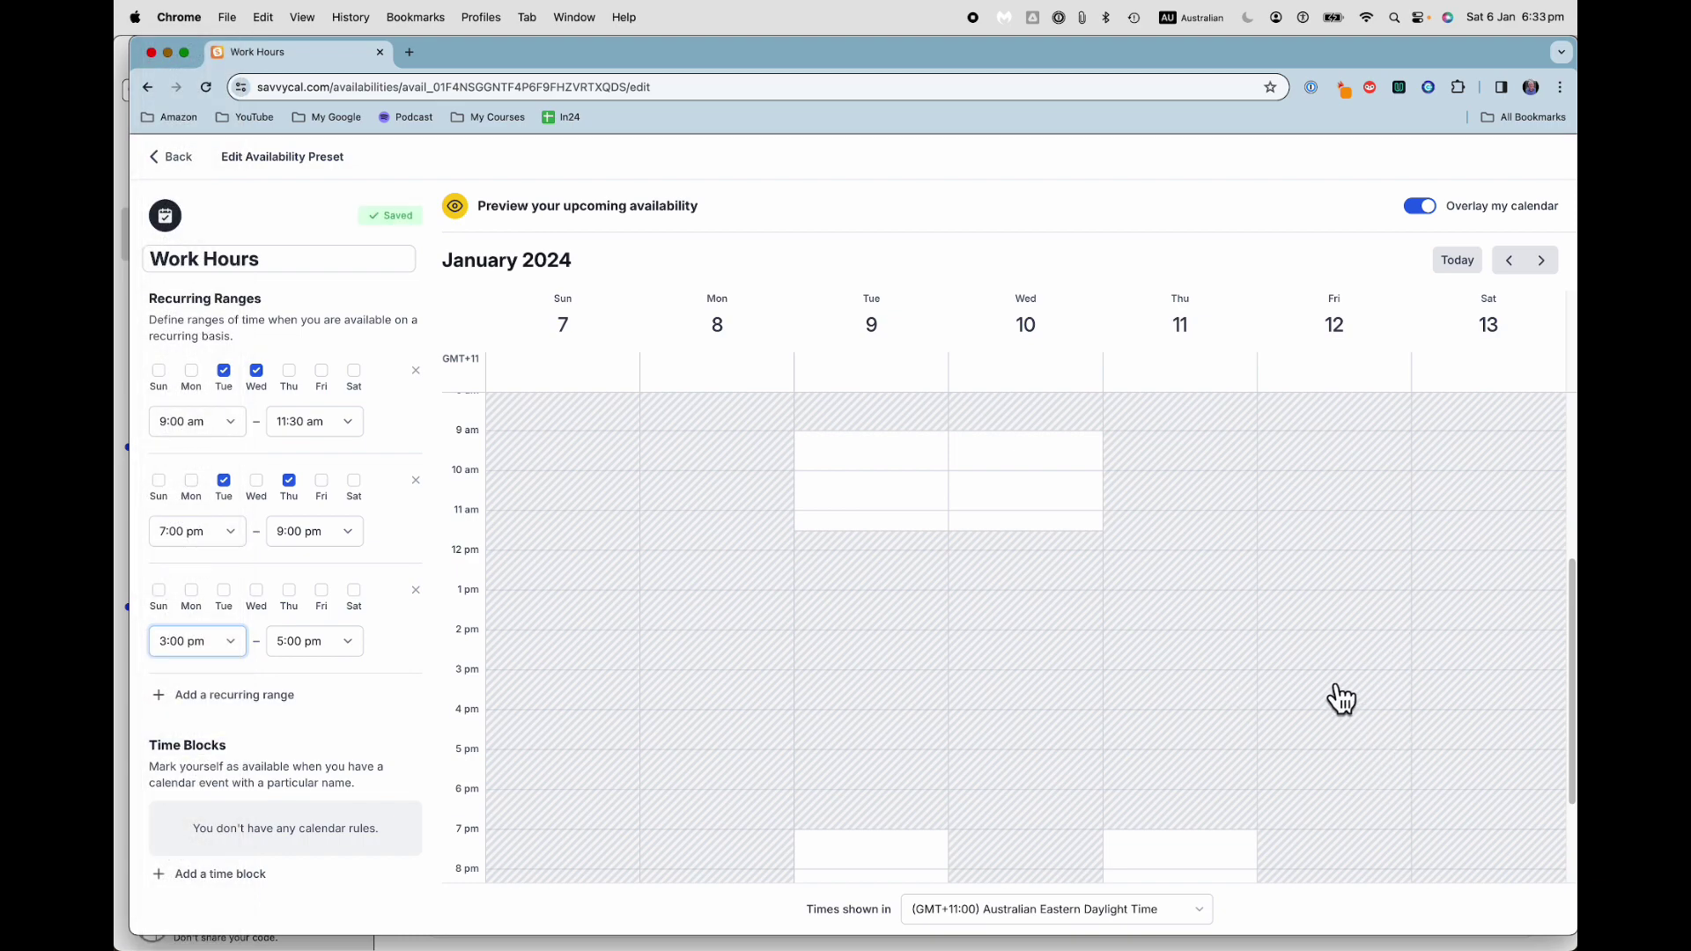
{"action": "left_click", "coordinate": [327, 598]}
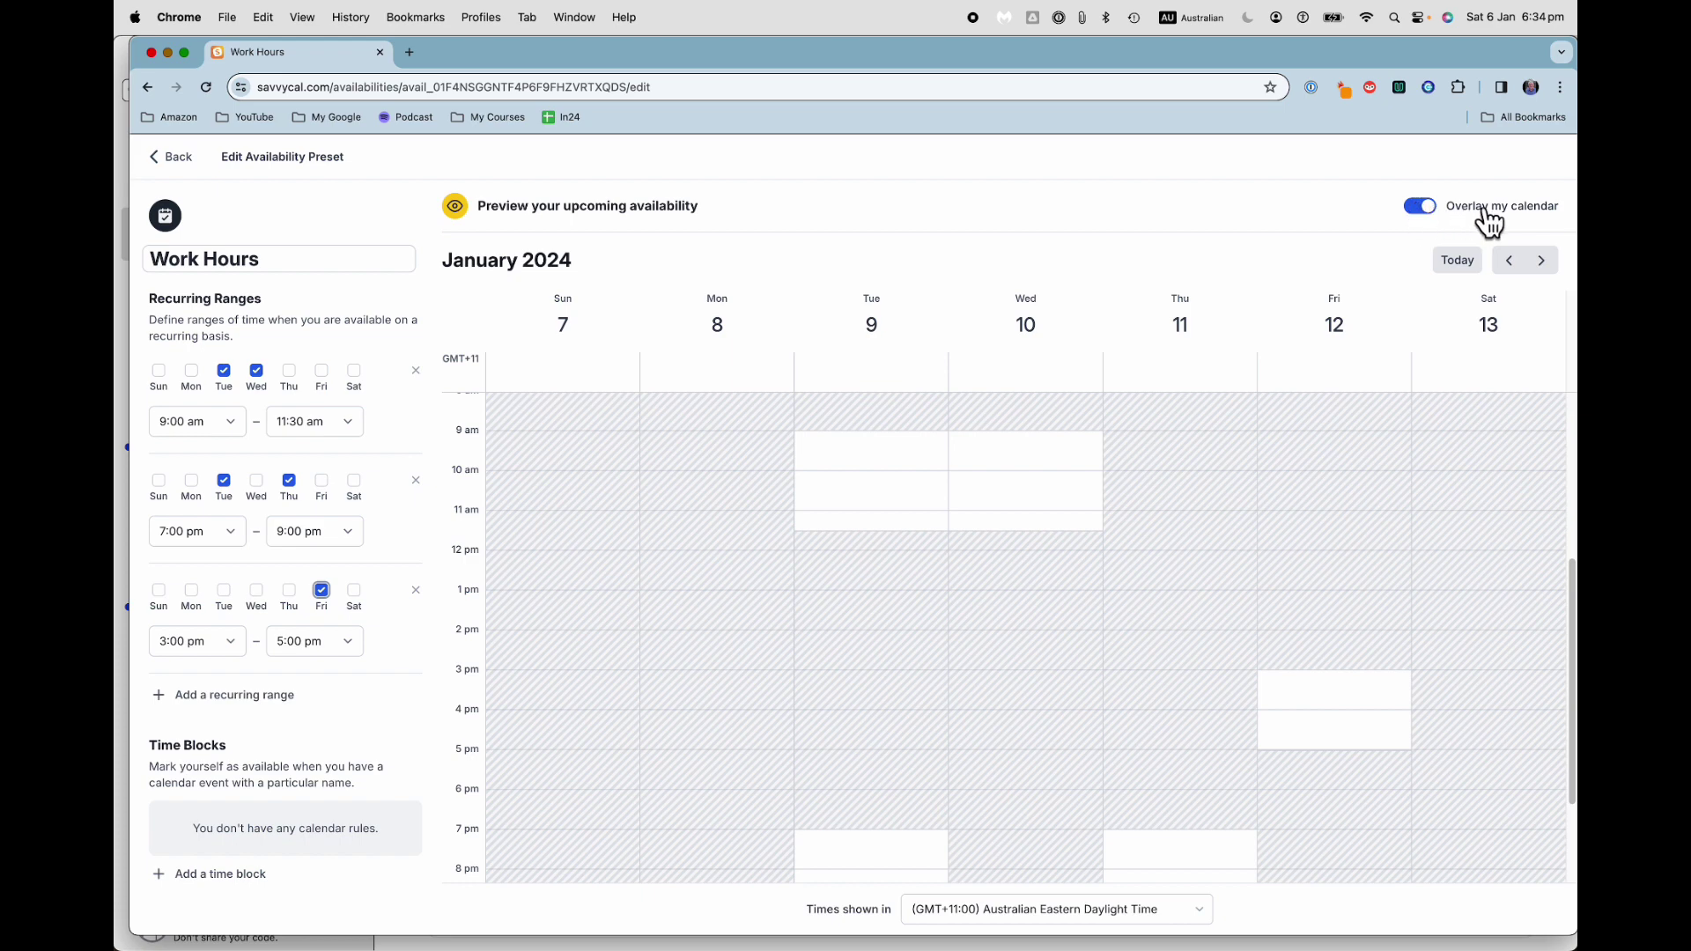
{"action": "left_click", "coordinate": [170, 157]}
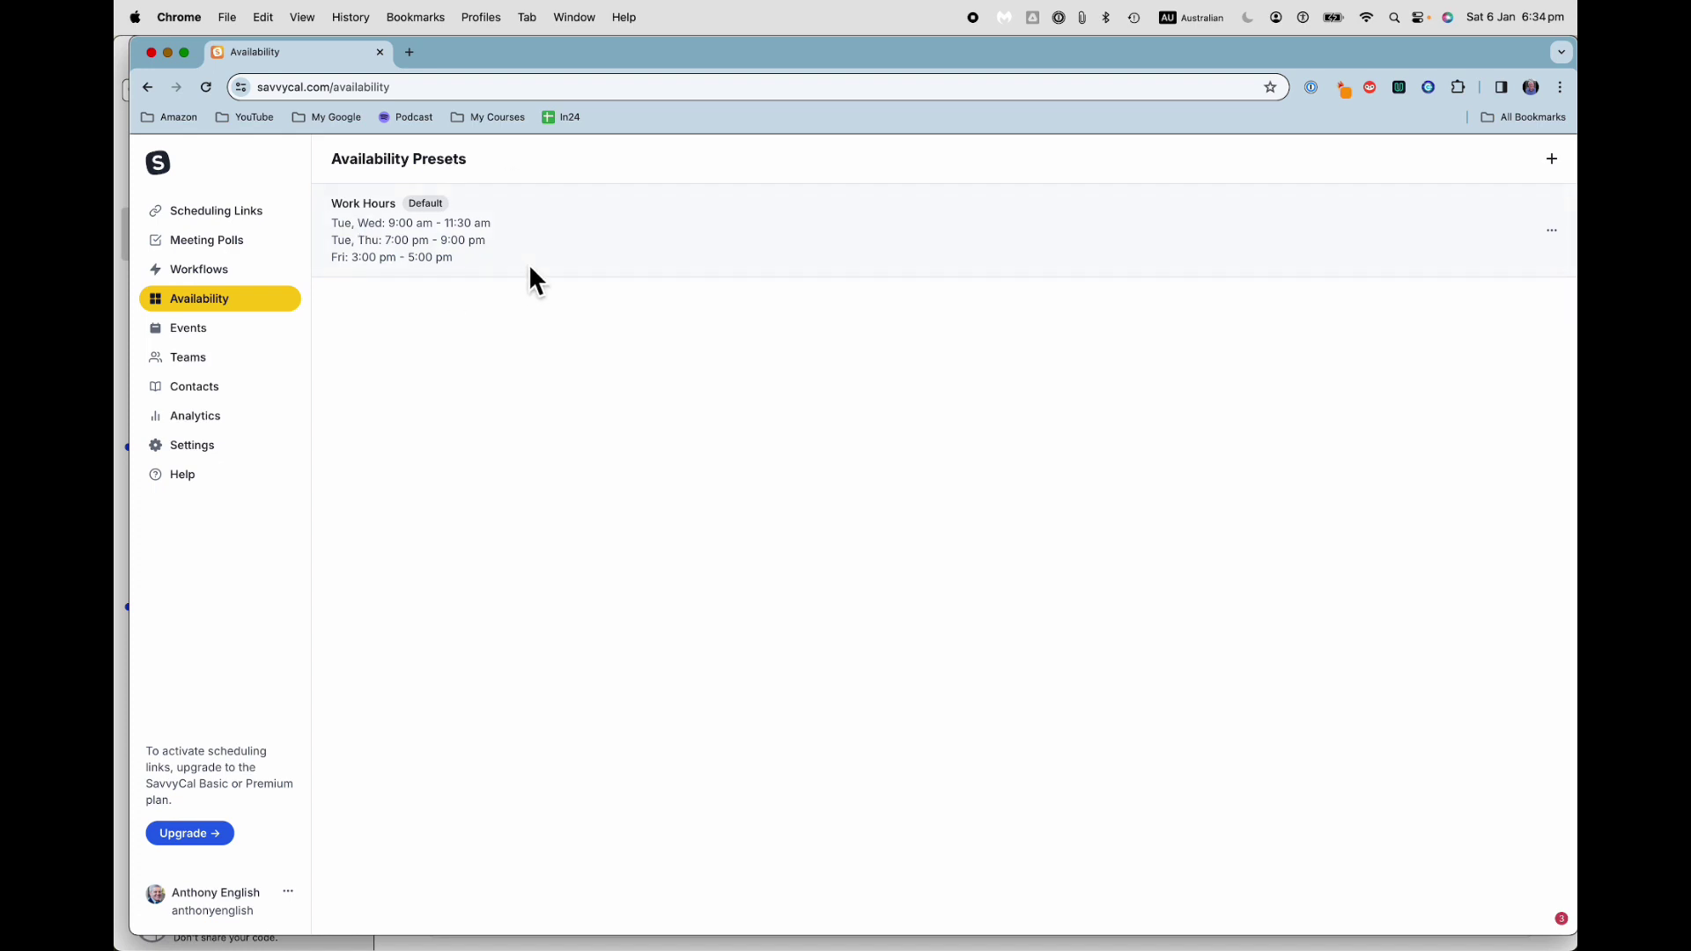
- Add a preset named 'YouTube channel review' with a weekday 9:00 am–5:00 pm recurring range
{"action": "left_click", "coordinate": [1555, 155]}
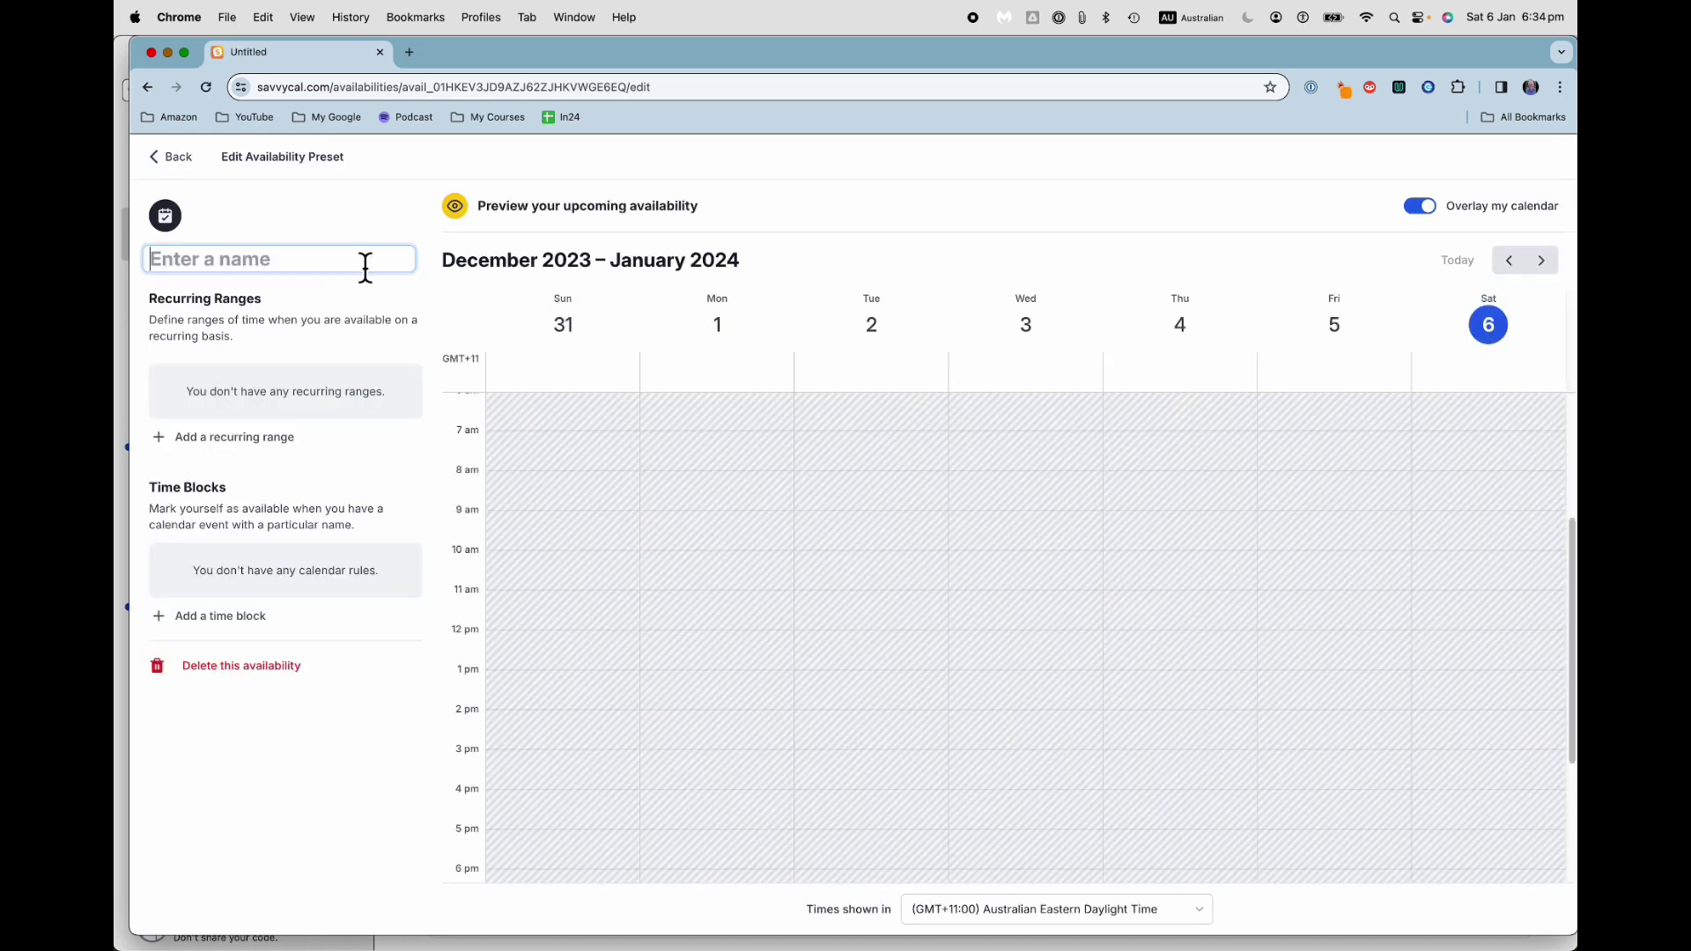
{"action": "type", "text": "YouTube channel"}
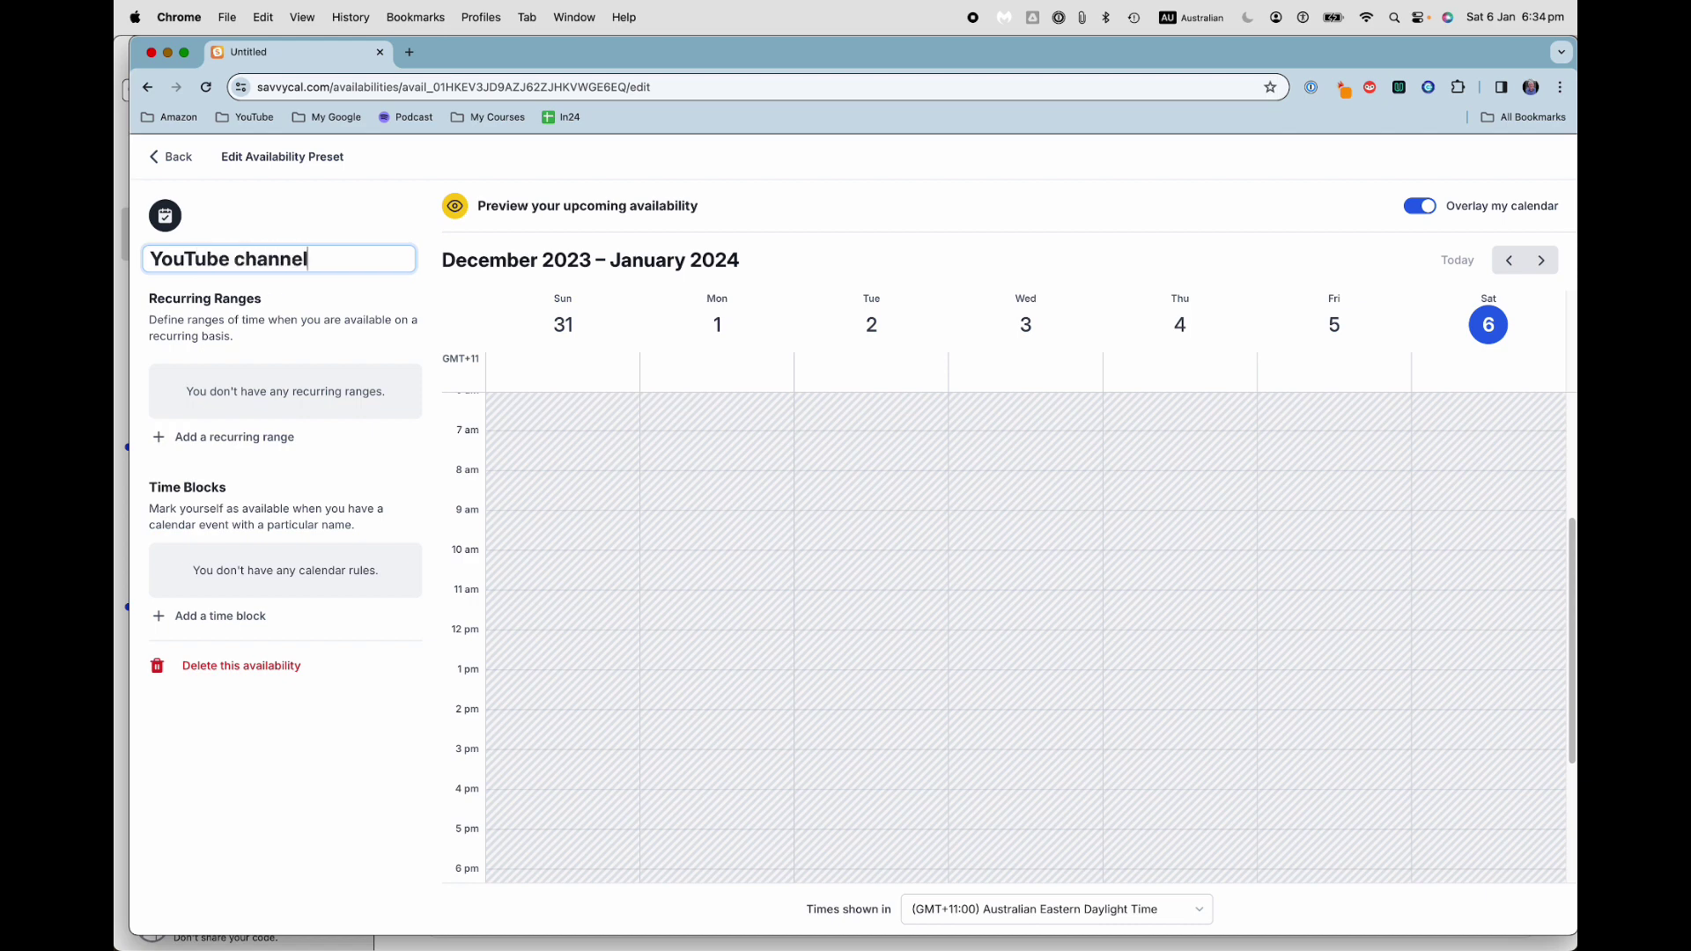
{"action": "type", "text": " review"}
{"action": "left_click", "coordinate": [232, 439]}
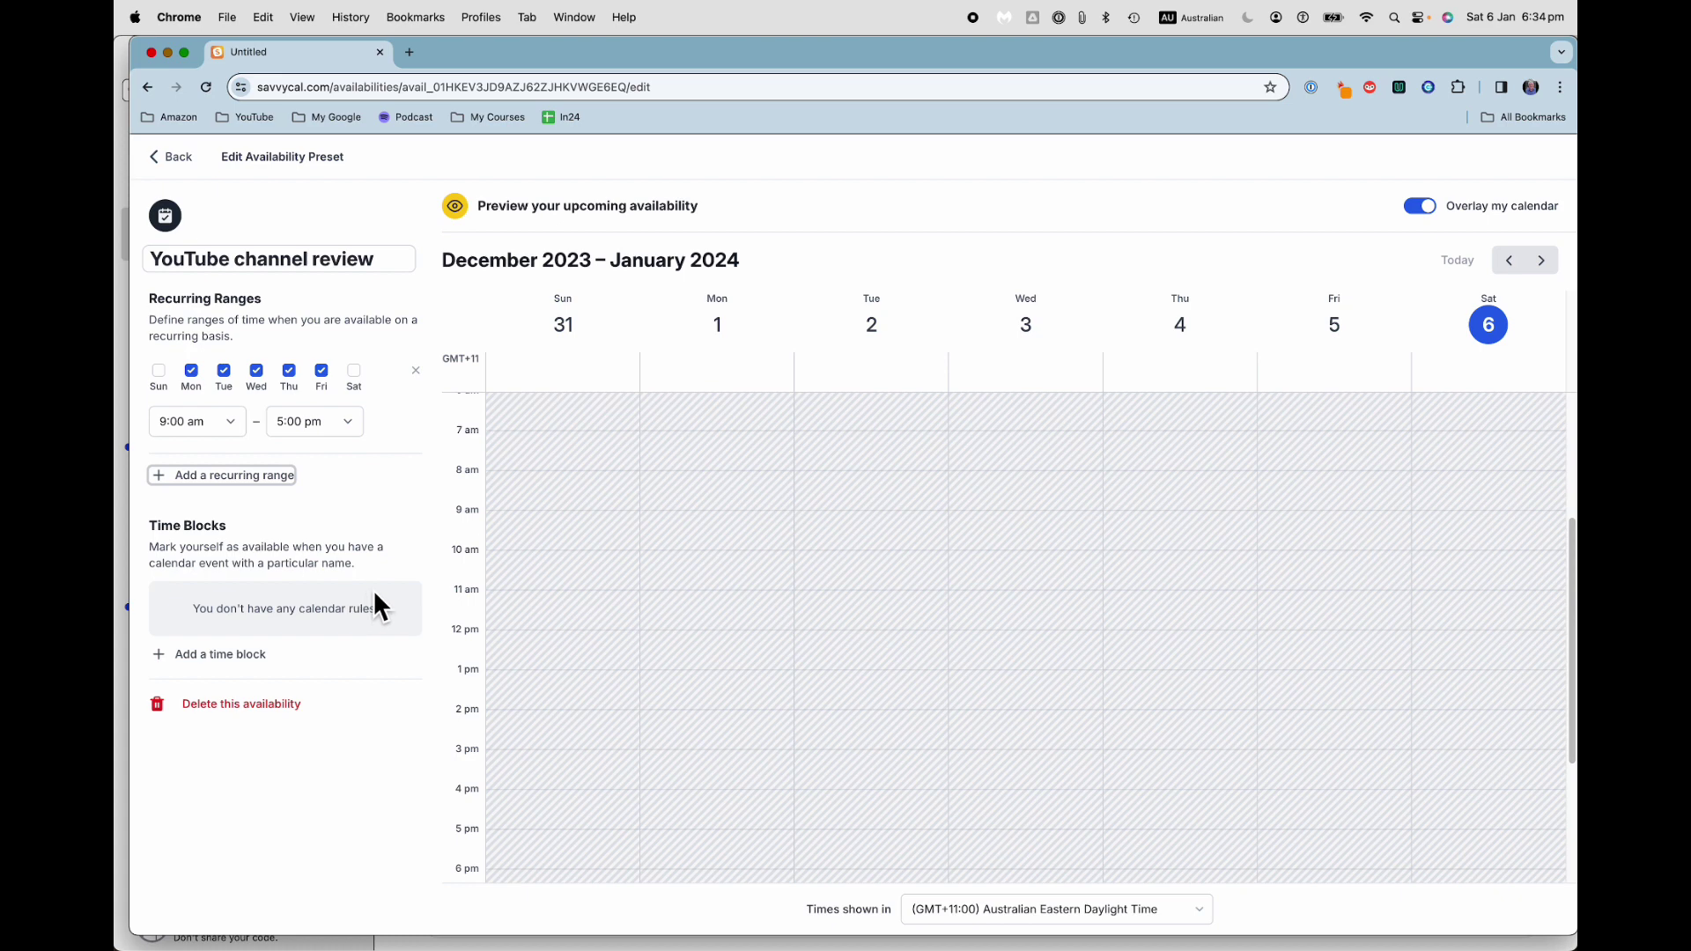
{"action": "left_click", "coordinate": [174, 152]}
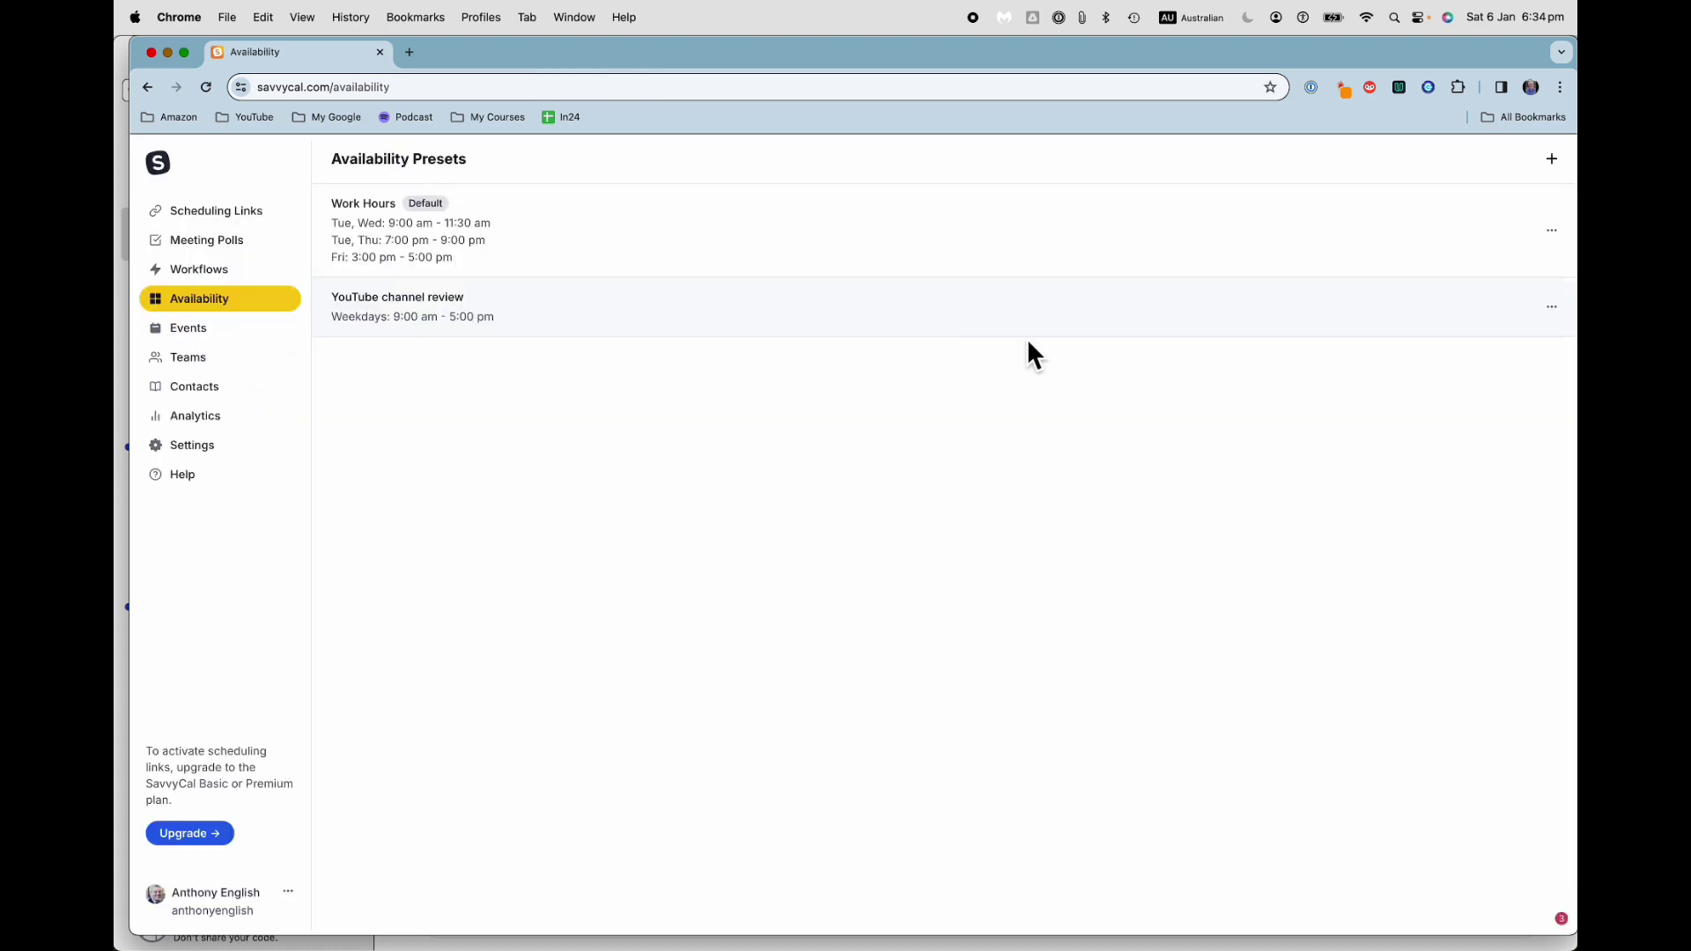
- Edit the YouTube channel review preset: untick Tue–Fri and end the range at 10:00 am
{"action": "left_click", "coordinate": [1553, 310]}
{"action": "left_click", "coordinate": [1453, 348]}
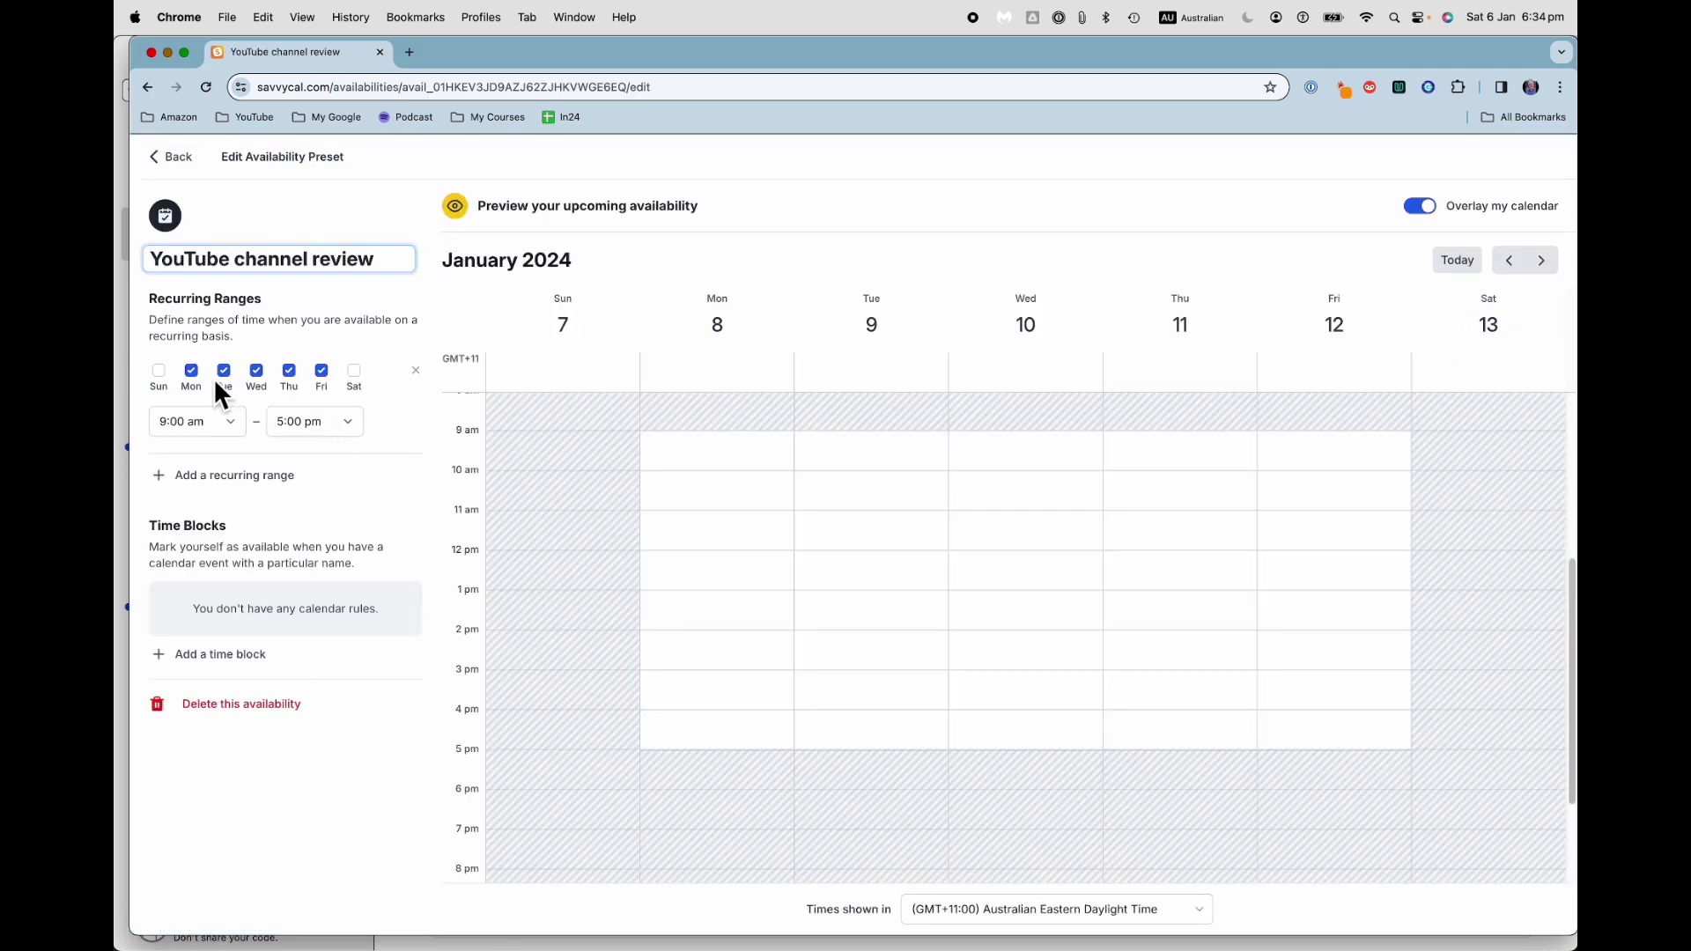
{"action": "left_click", "coordinate": [224, 370]}
{"action": "left_click", "coordinate": [254, 372]}
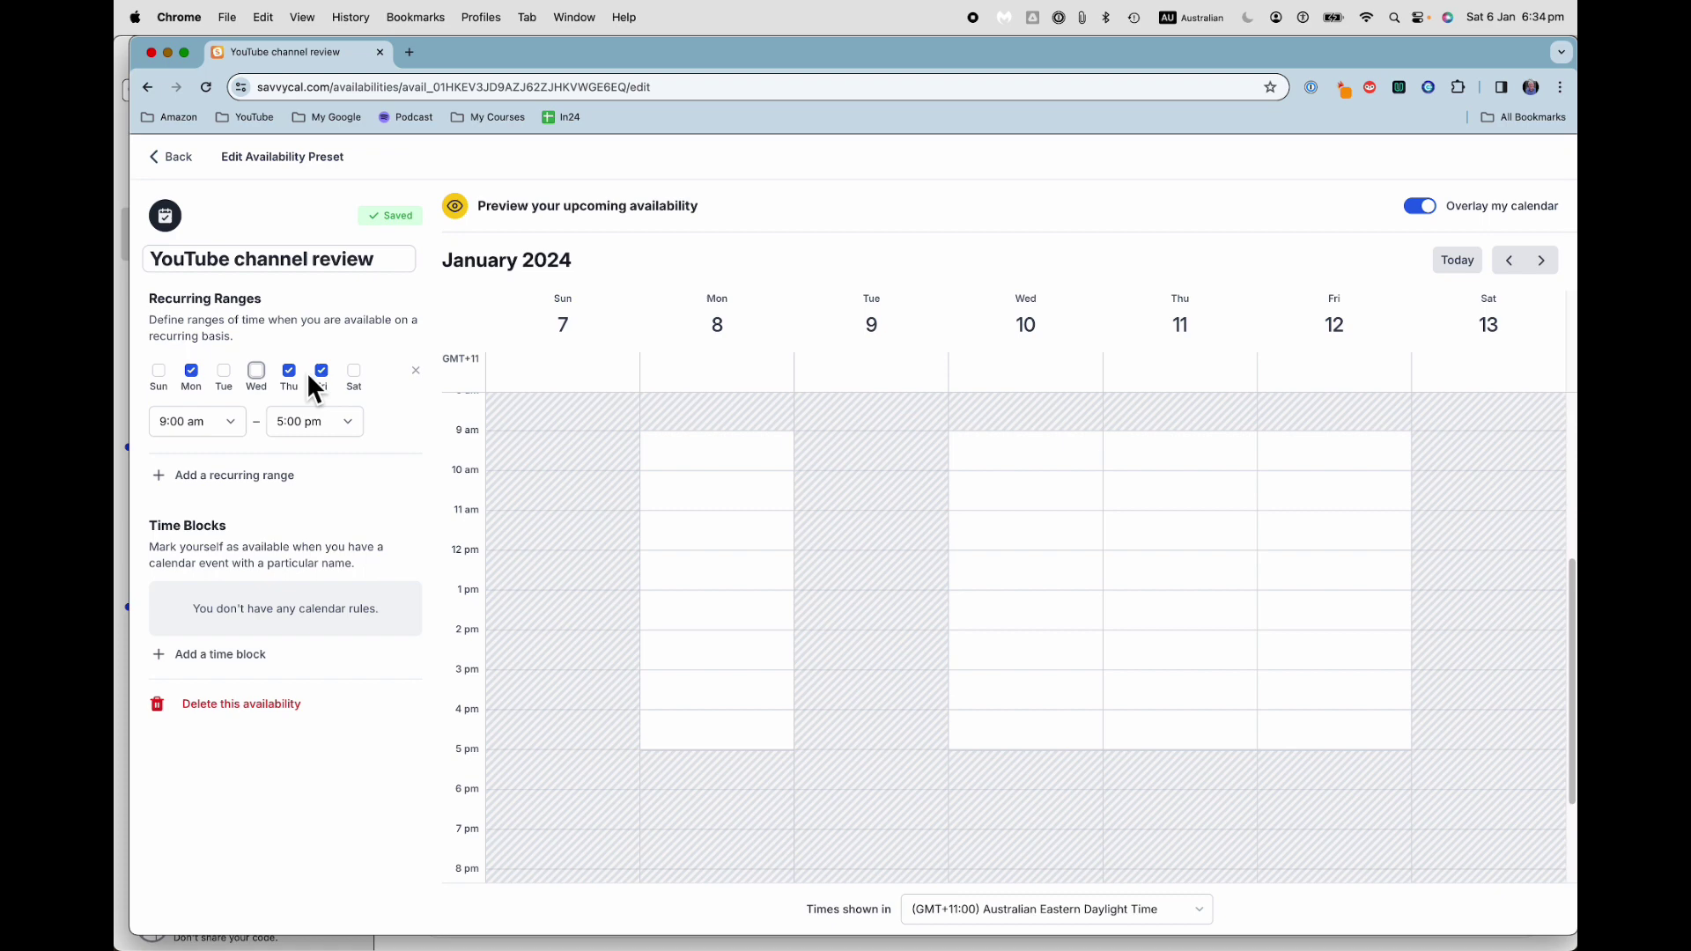
{"action": "left_click", "coordinate": [290, 371]}
{"action": "left_click", "coordinate": [322, 371]}
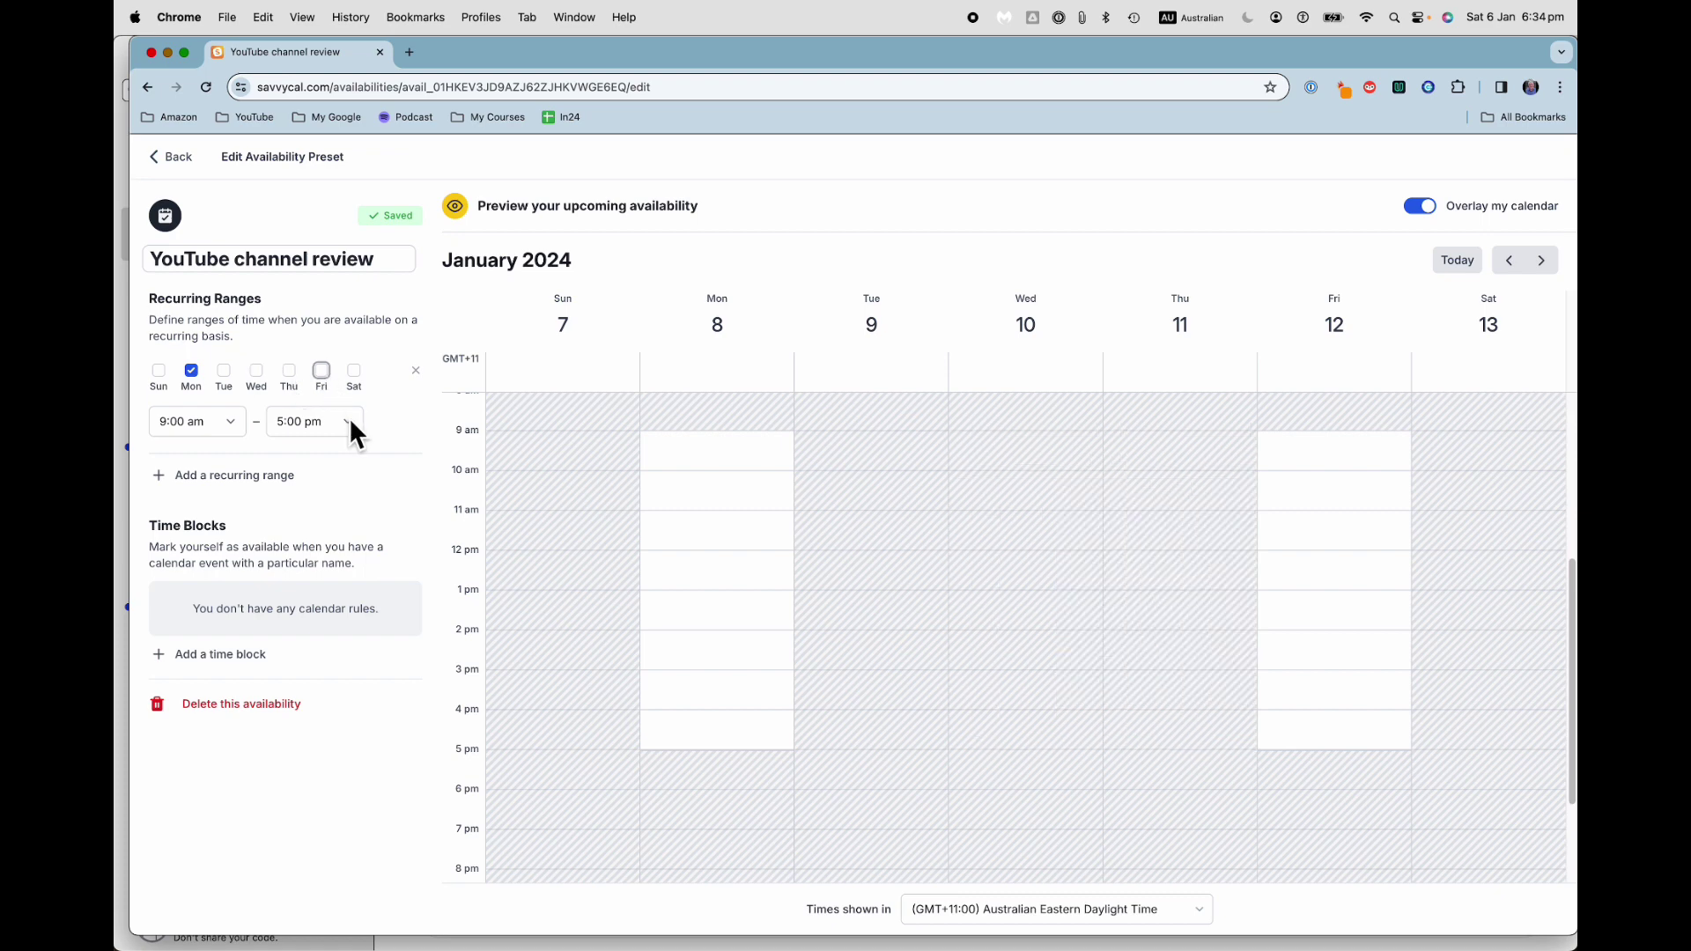
{"action": "left_click", "coordinate": [351, 416]}
{"action": "scroll", "coordinate": [315, 279], "scroll_direction": "up", "scroll_amount": 10}
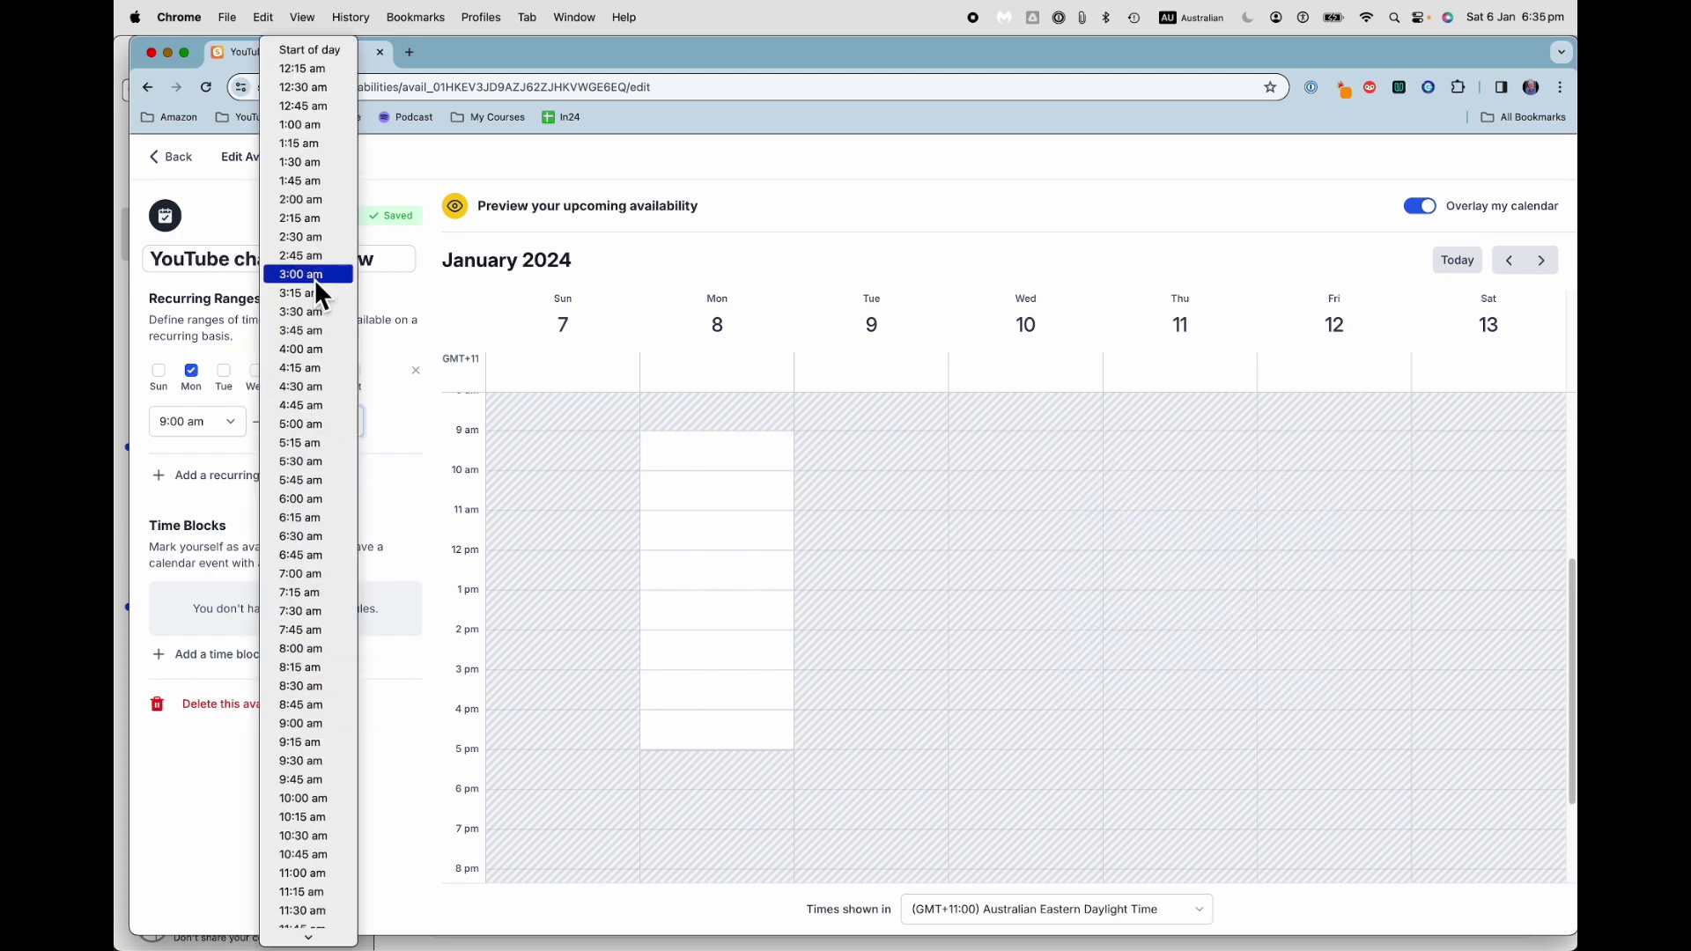
{"action": "left_click", "coordinate": [325, 801]}
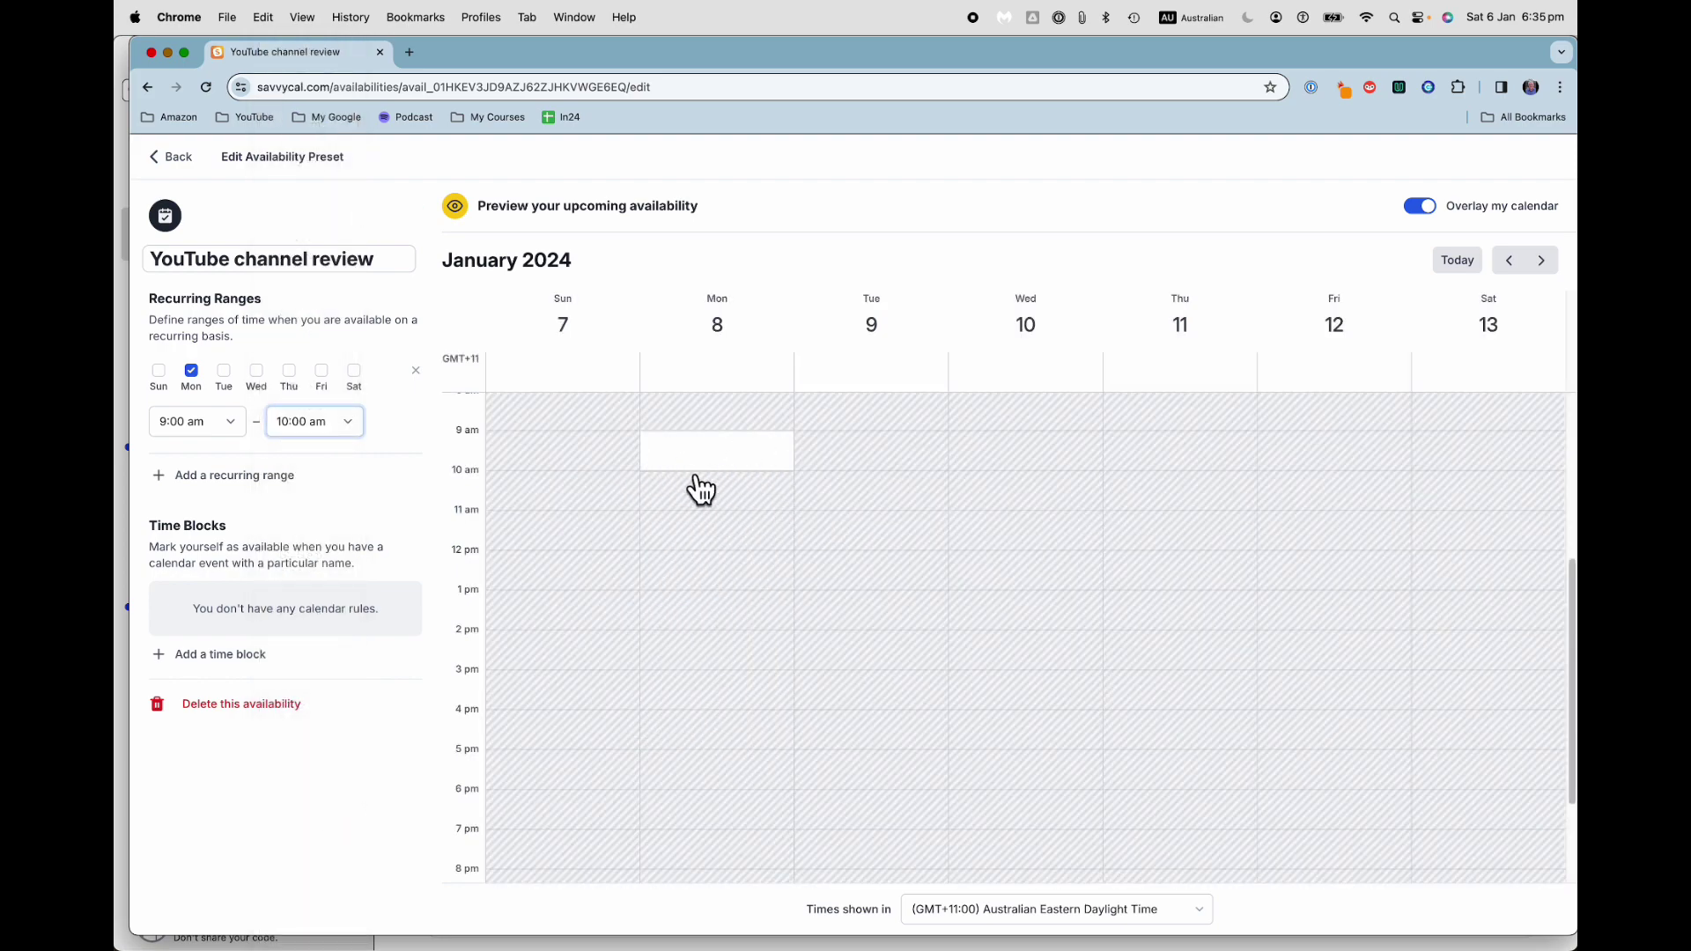
{"action": "left_click", "coordinate": [176, 166]}
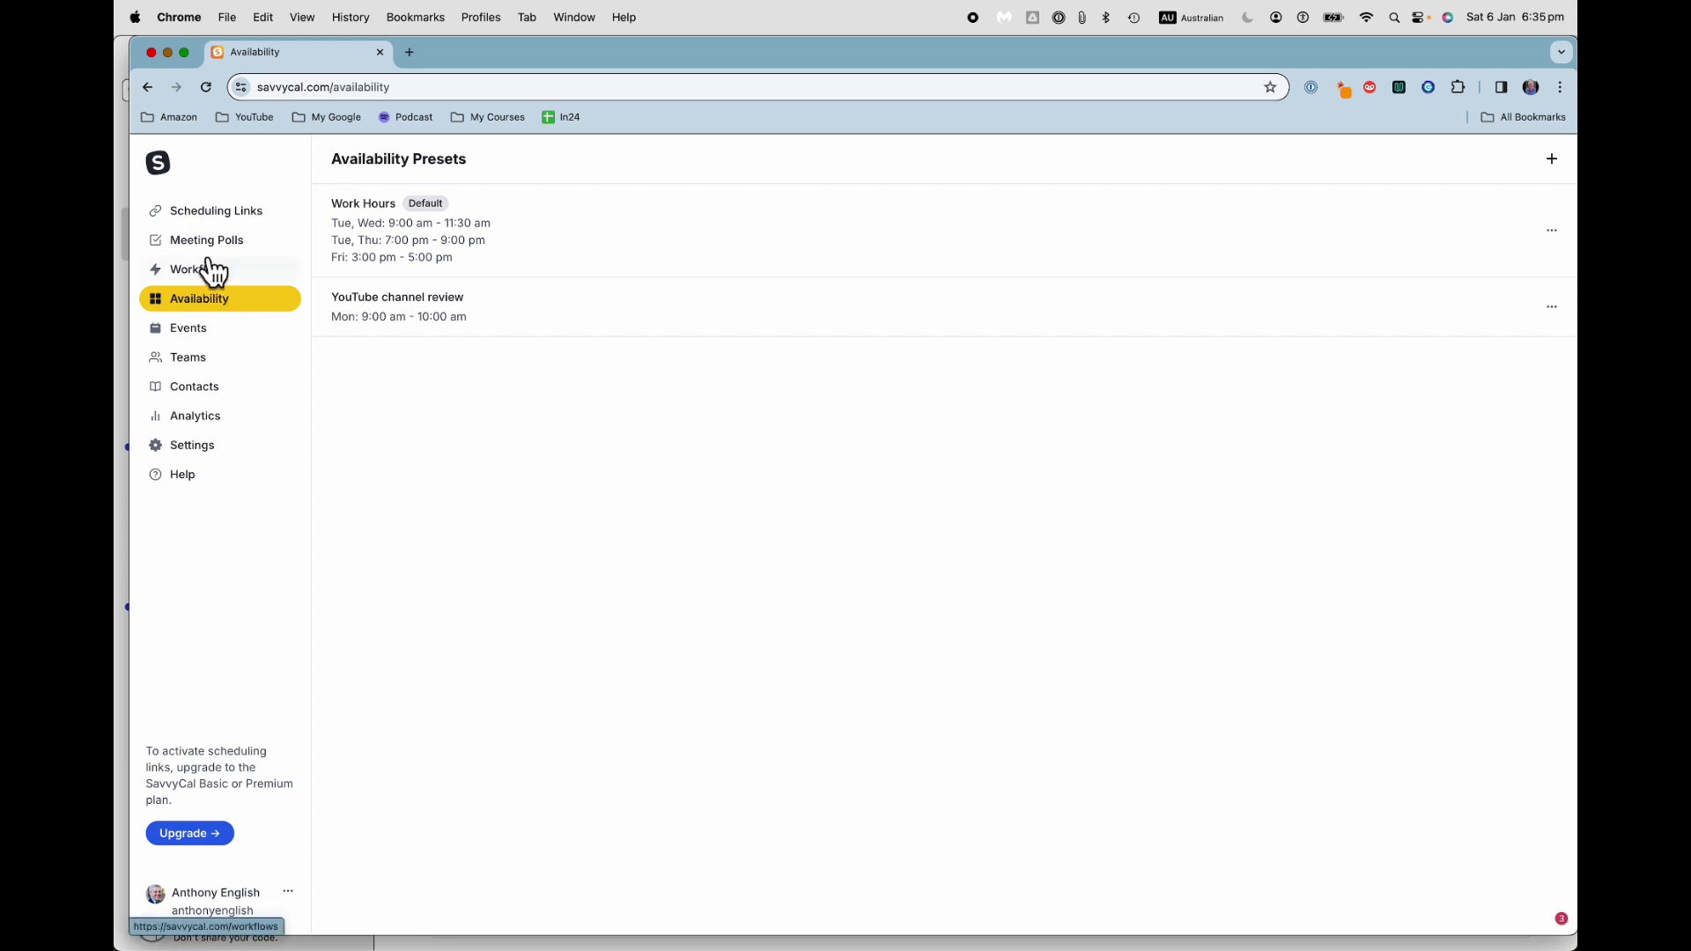
- Look over the Events page, then go to the Workflows page
{"action": "left_click", "coordinate": [195, 342]}
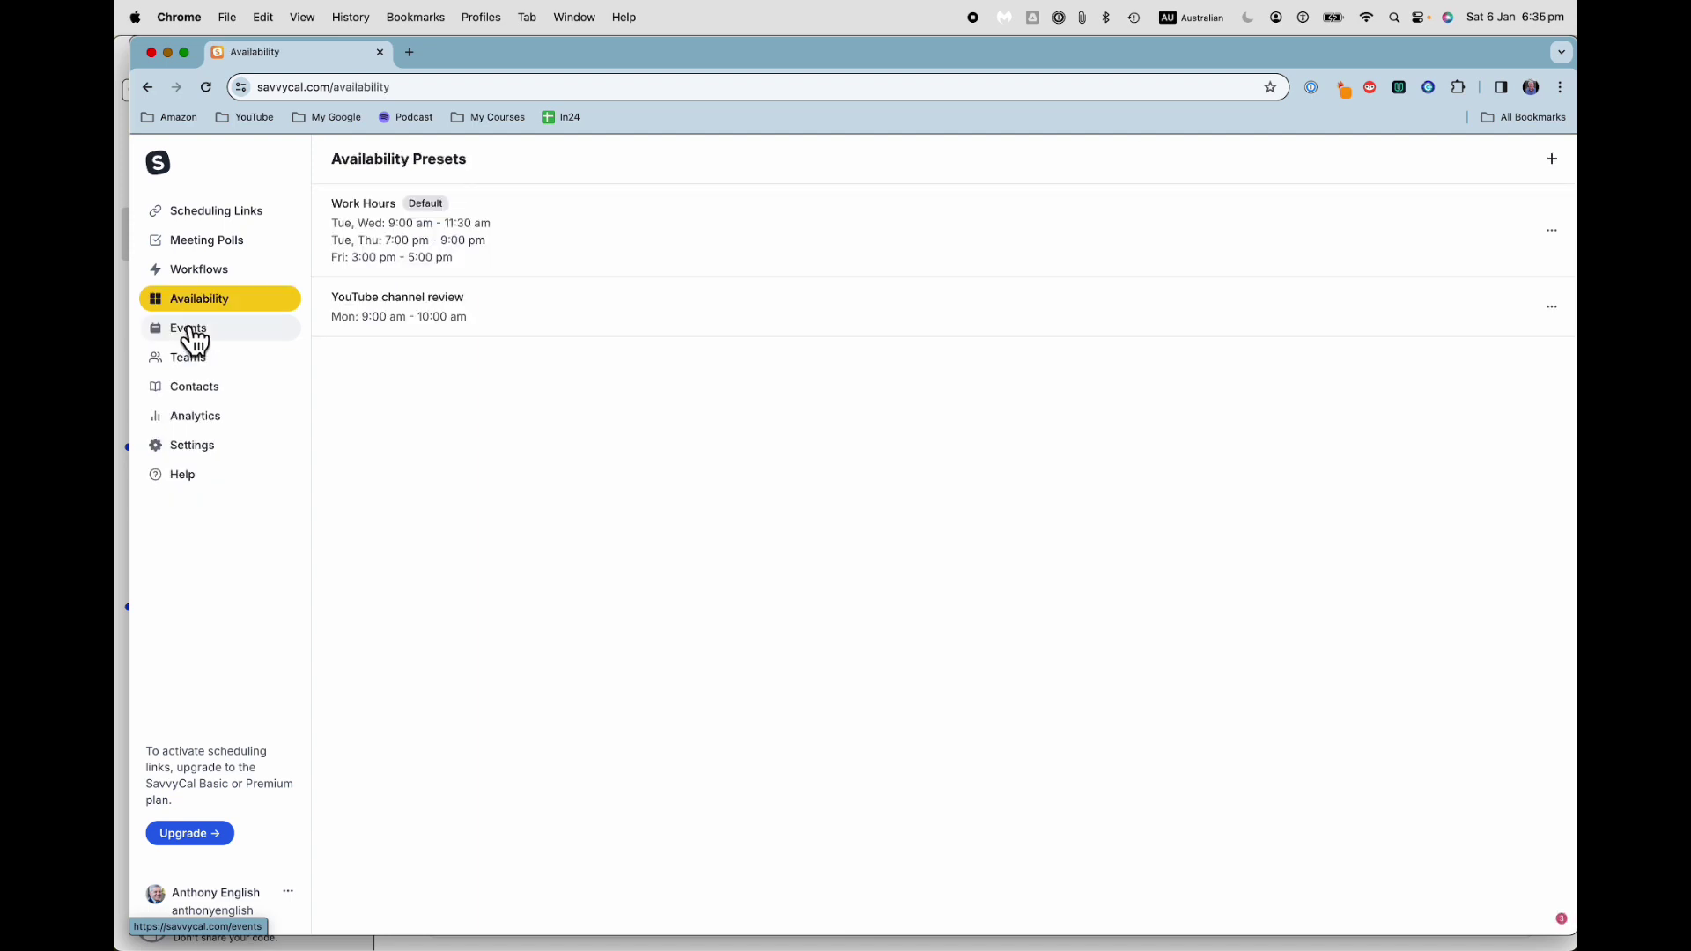
{"action": "left_click", "coordinate": [196, 342]}
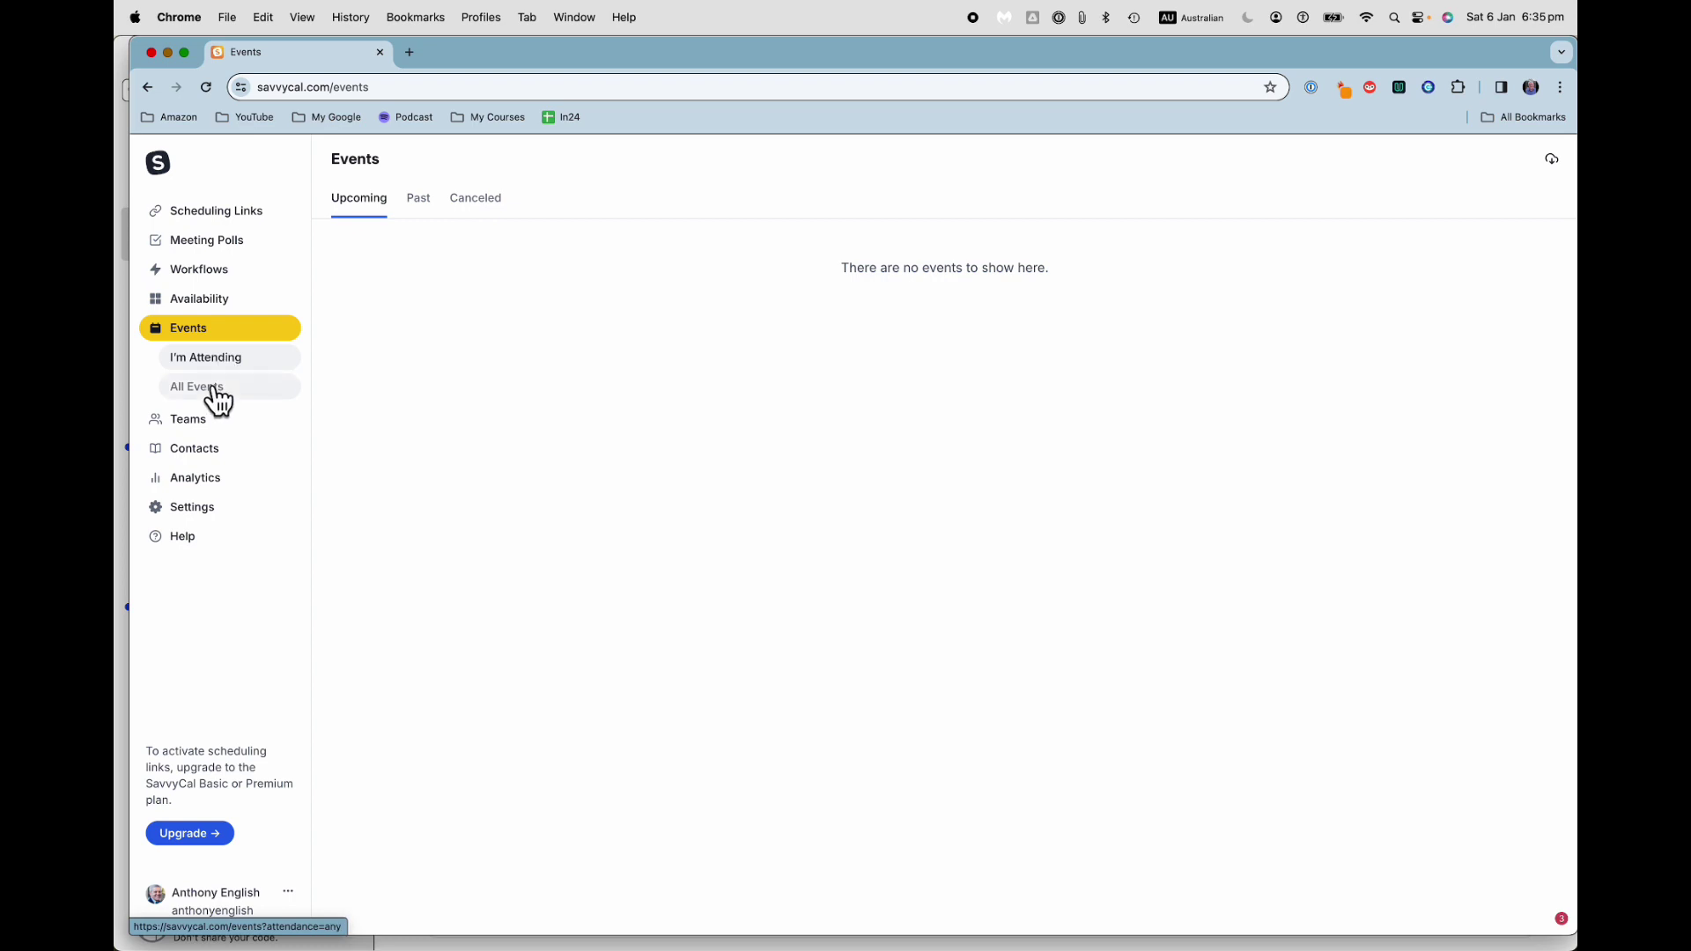
{"action": "left_click", "coordinate": [227, 273]}
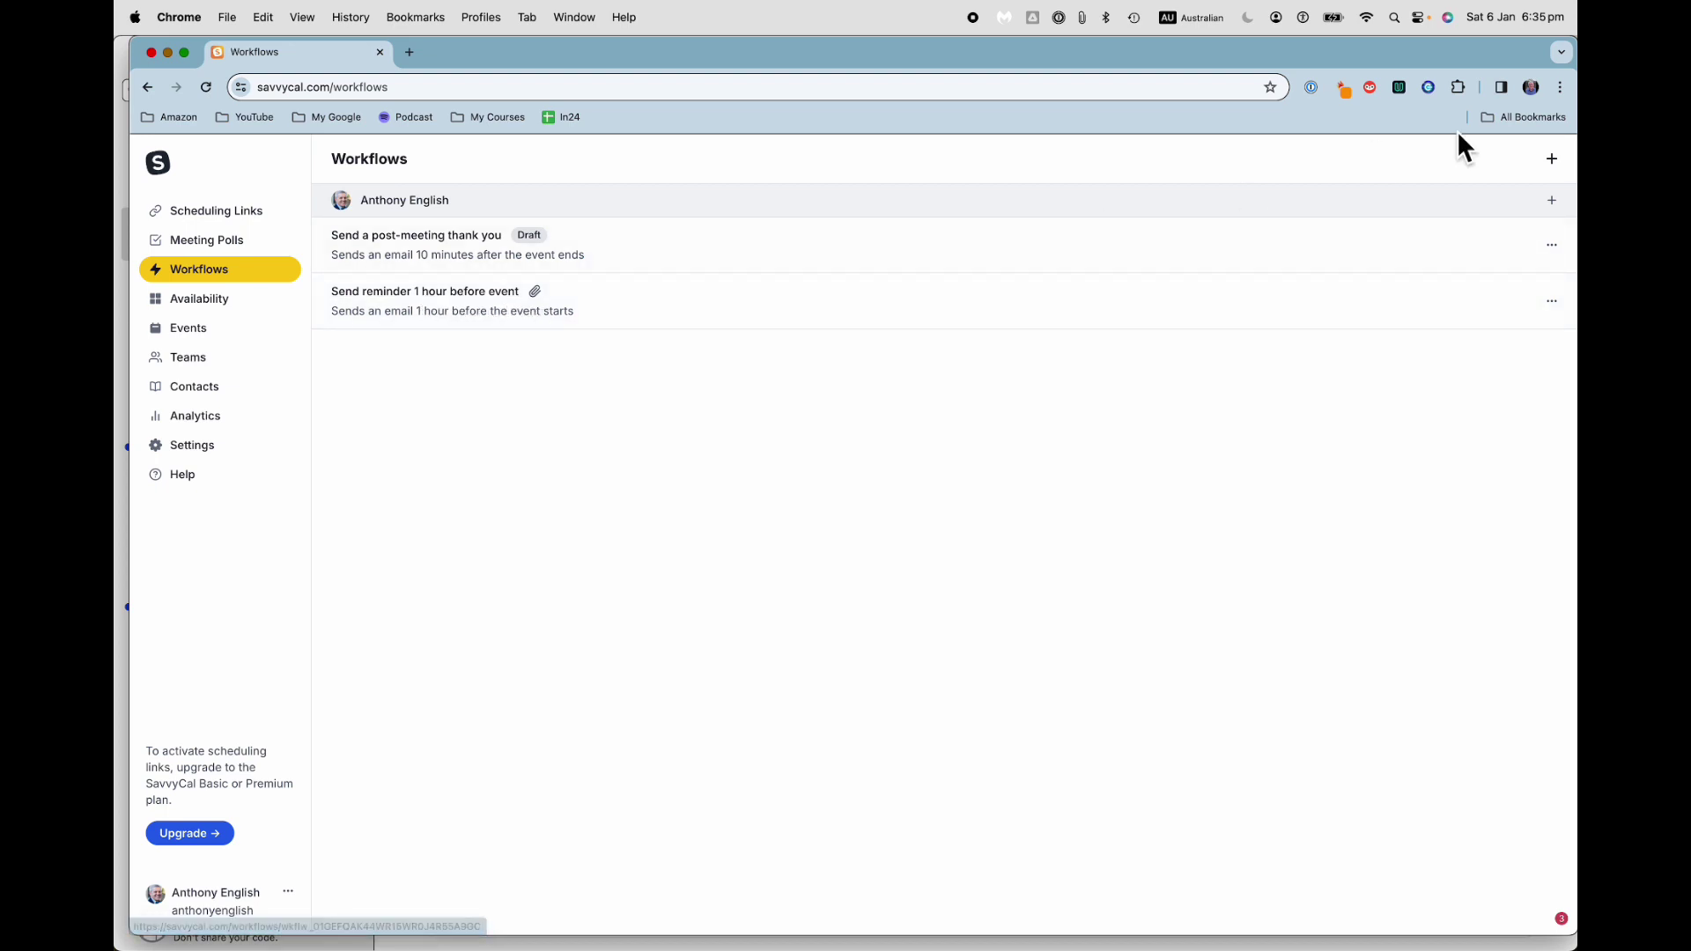
- Create a new workflow using the Start from scratch option
{"action": "left_click", "coordinate": [1553, 199]}
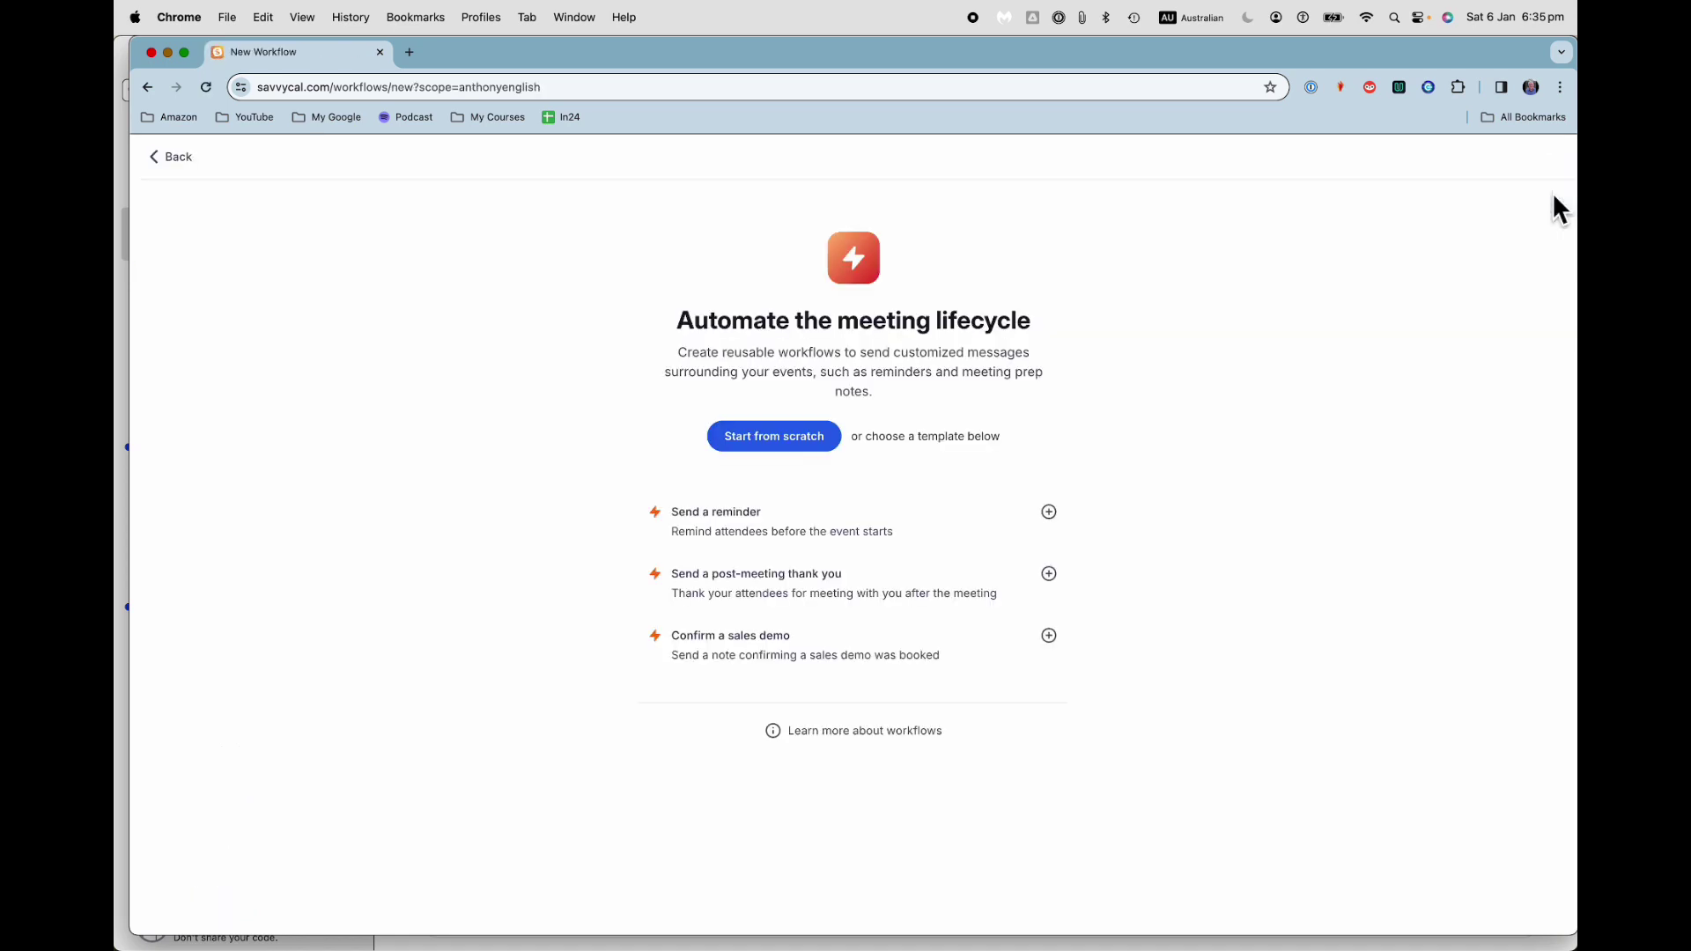
{"action": "left_click", "coordinate": [775, 440]}
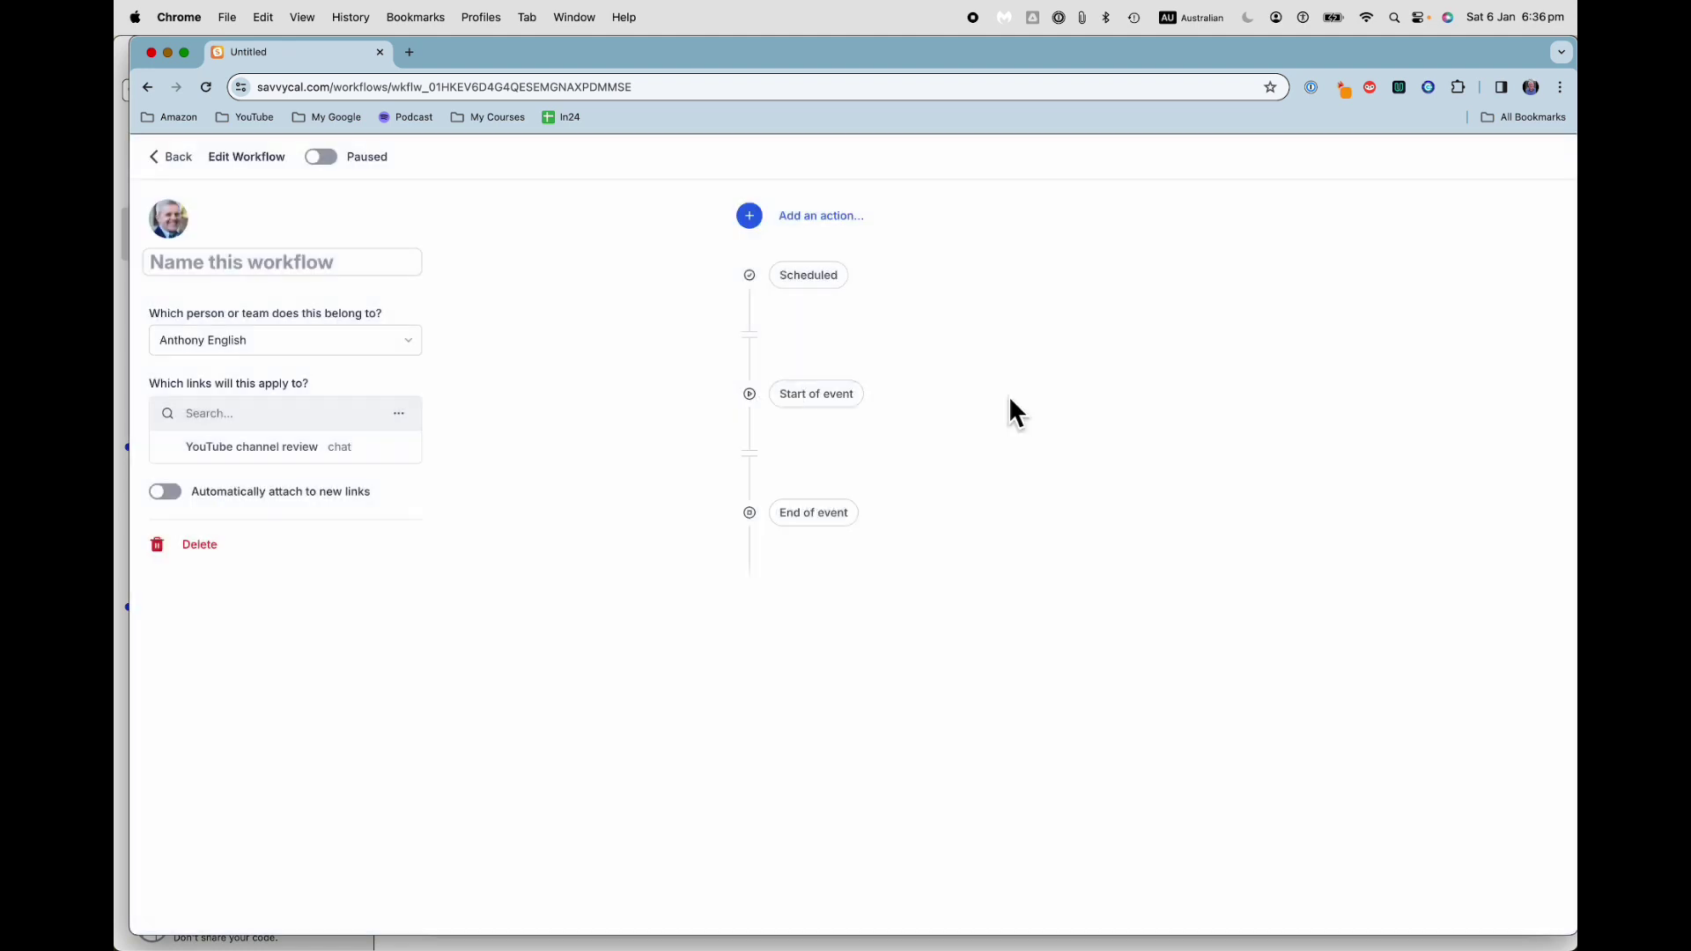
- Browse the add-action and timing options, close without adding an action, and return to Workflows
{"action": "left_click", "coordinate": [746, 356]}
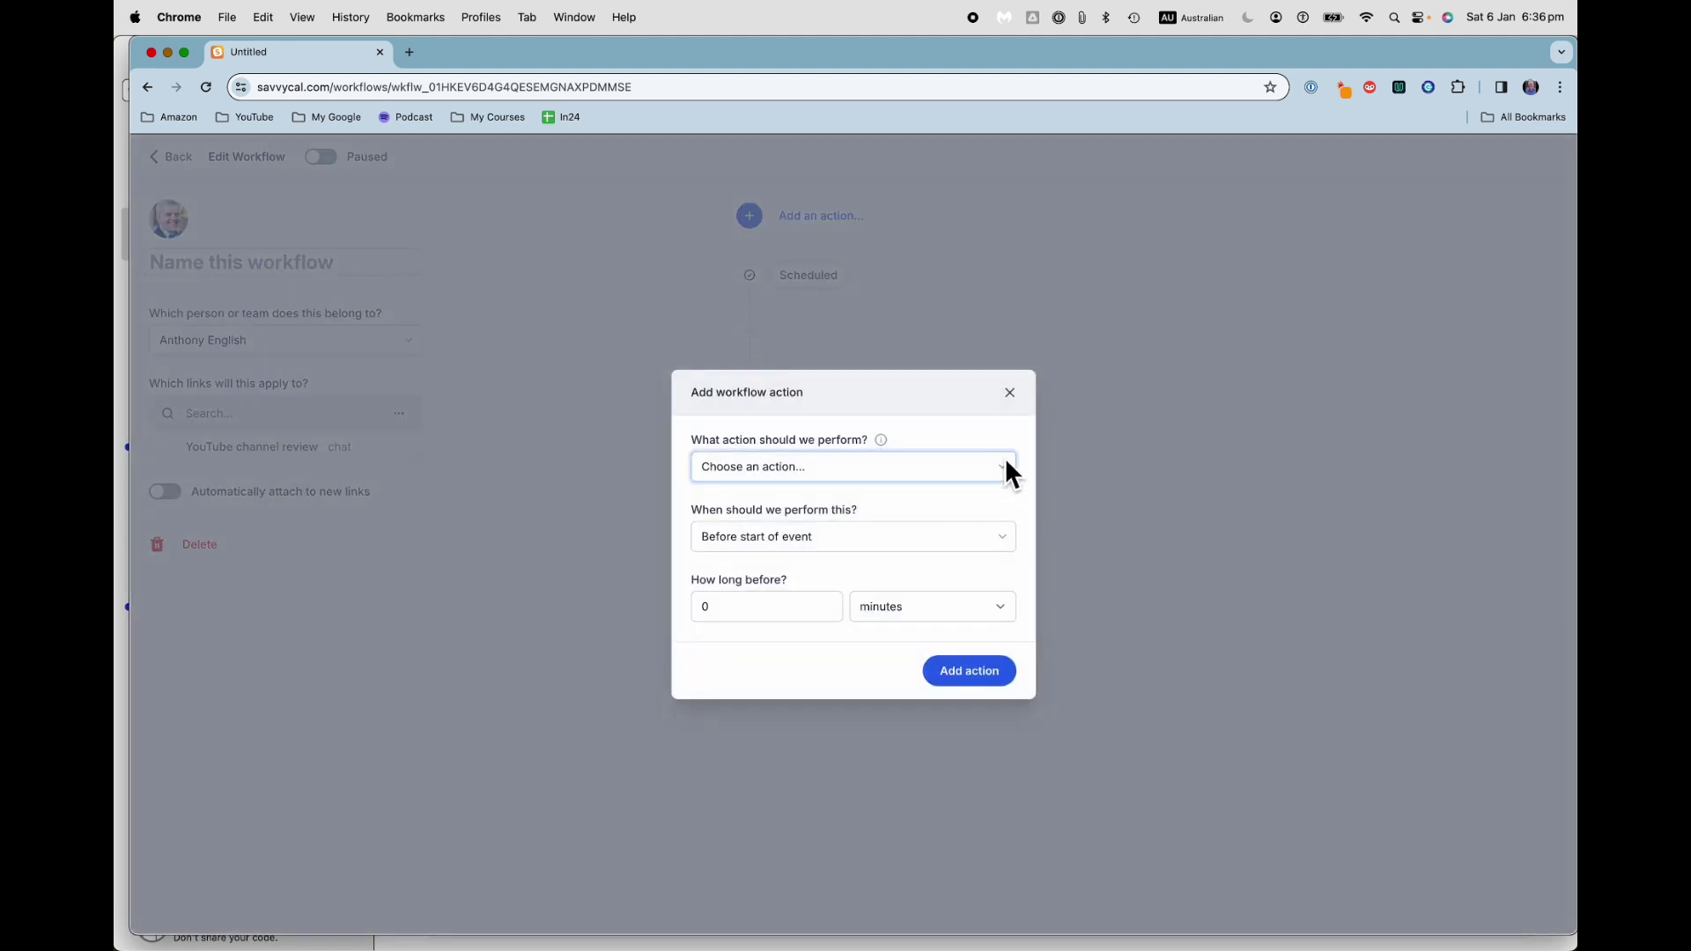
{"action": "left_click", "coordinate": [1010, 473]}
{"action": "scroll", "coordinate": [891, 555], "scroll_direction": "down", "scroll_amount": 1}
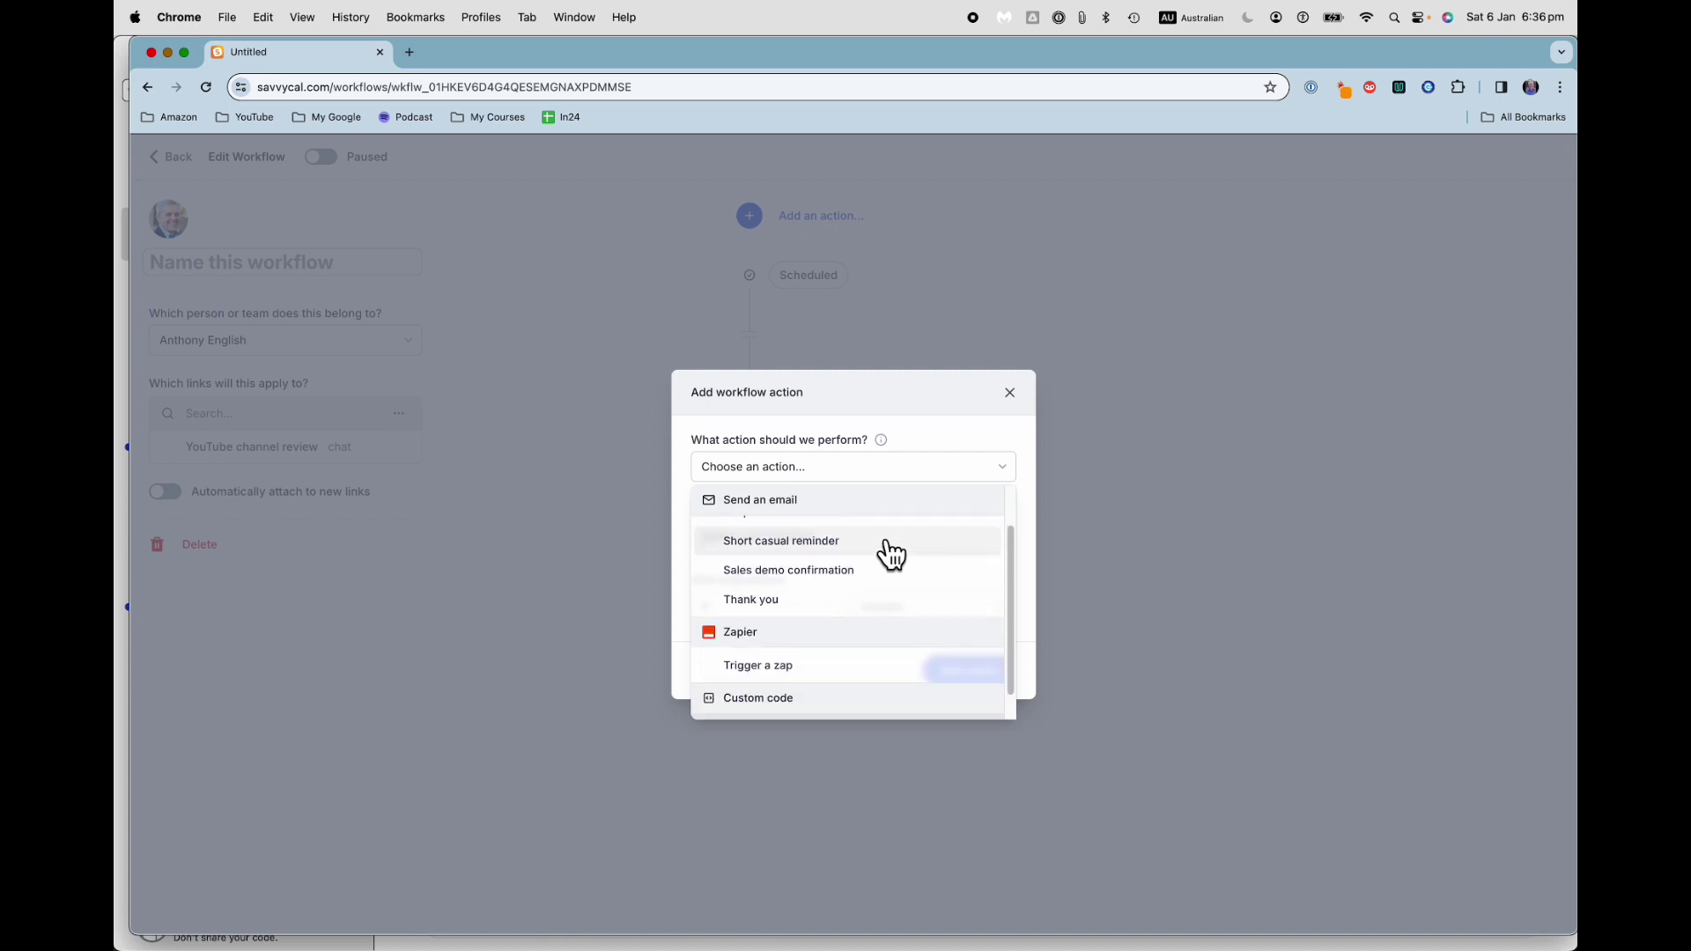
{"action": "scroll", "coordinate": [891, 555], "scroll_direction": "down", "scroll_amount": 1}
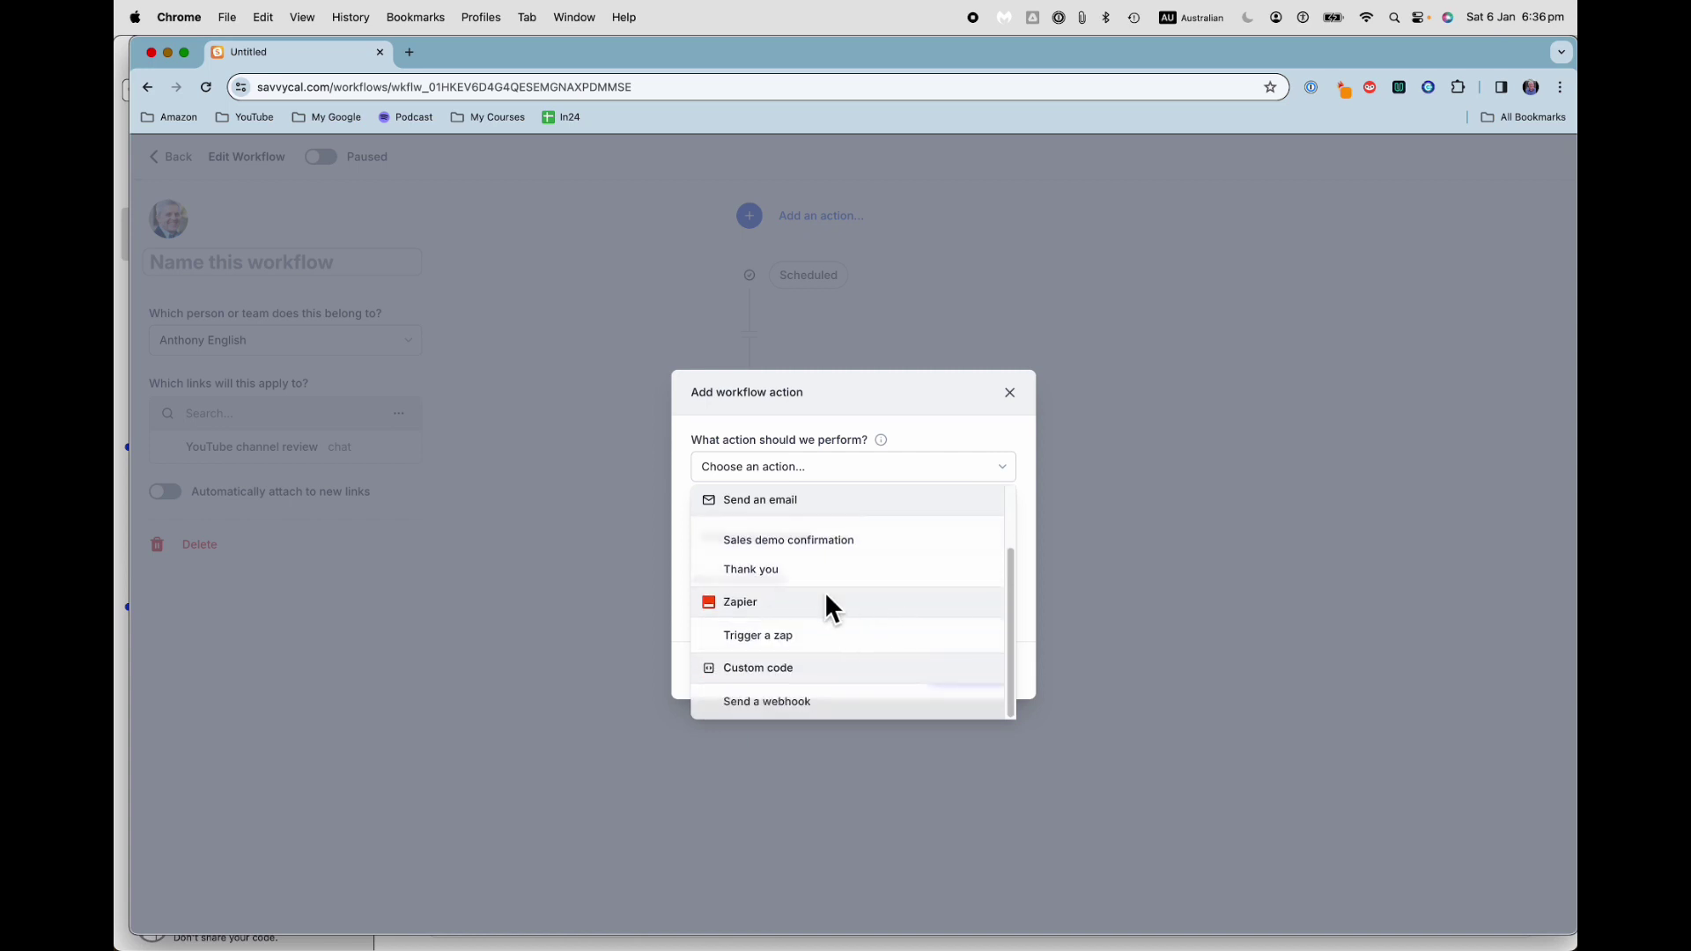
{"action": "left_click", "coordinate": [1117, 562]}
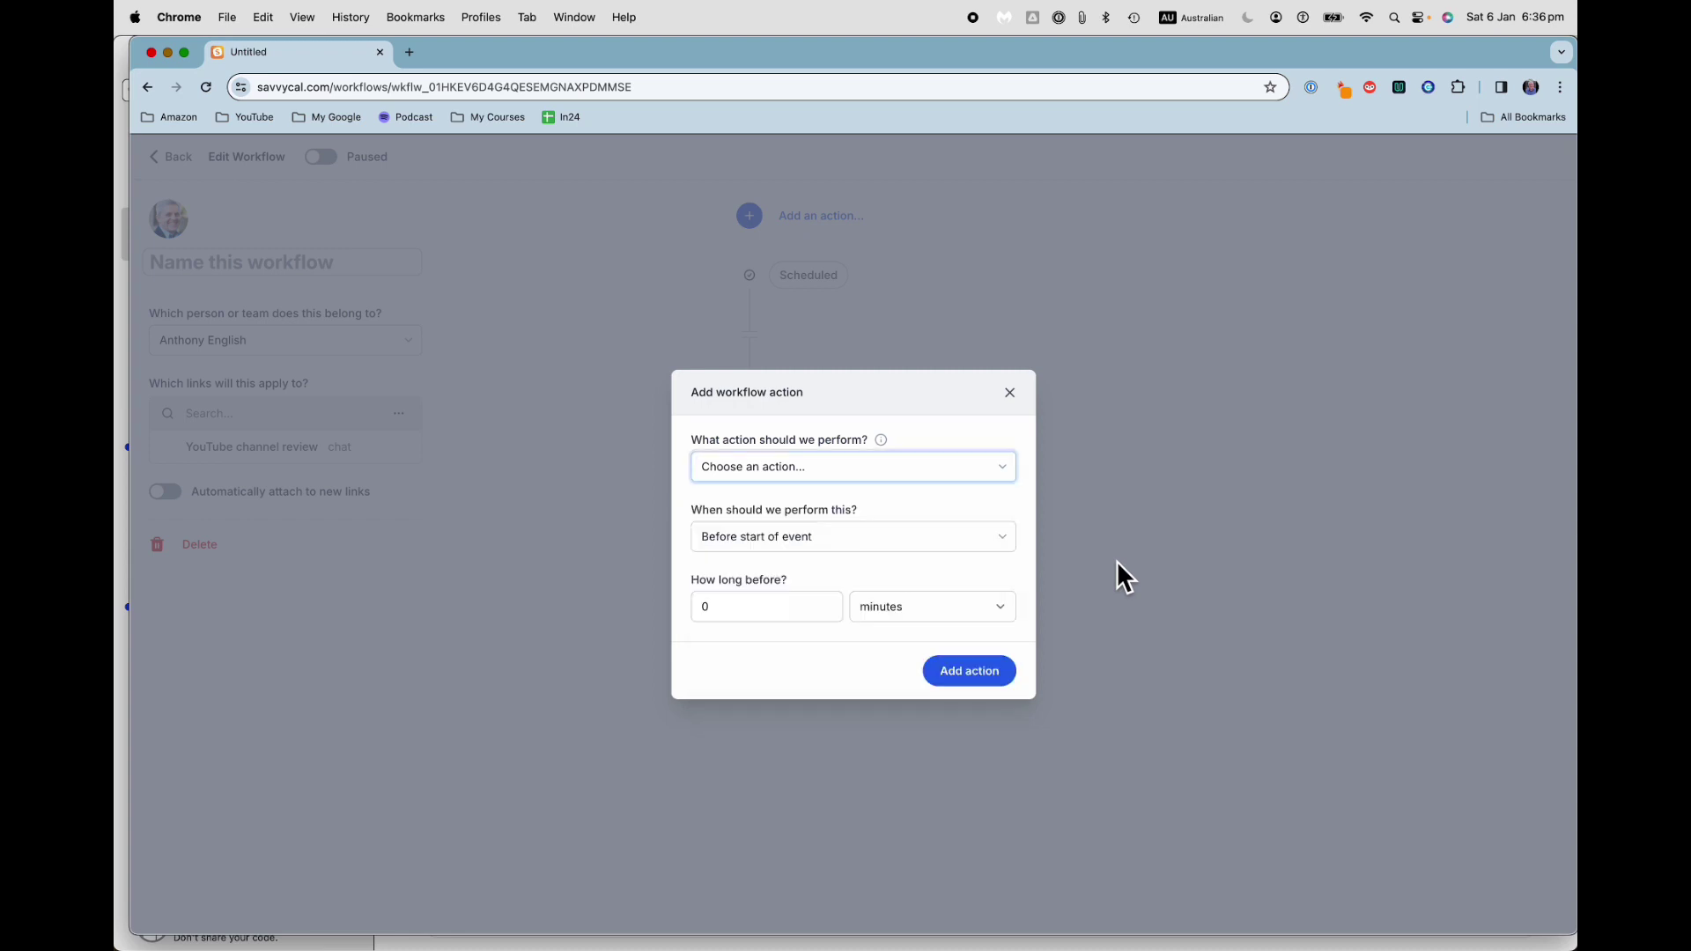
{"action": "left_click", "coordinate": [1006, 538]}
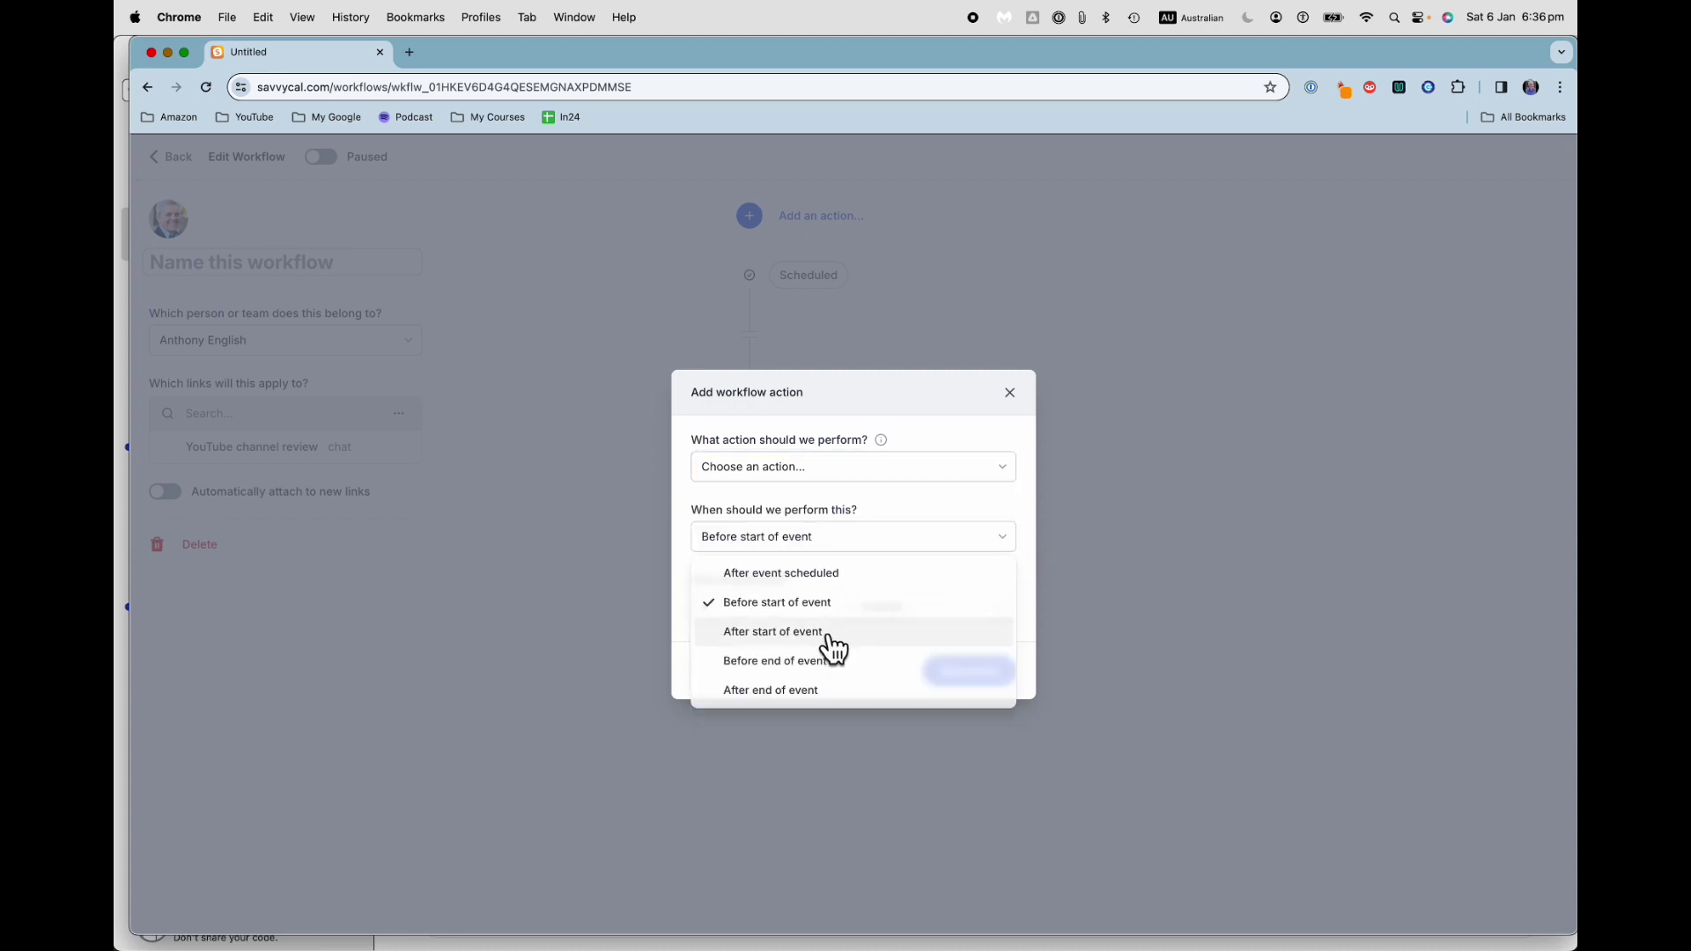
{"action": "left_click", "coordinate": [1062, 606]}
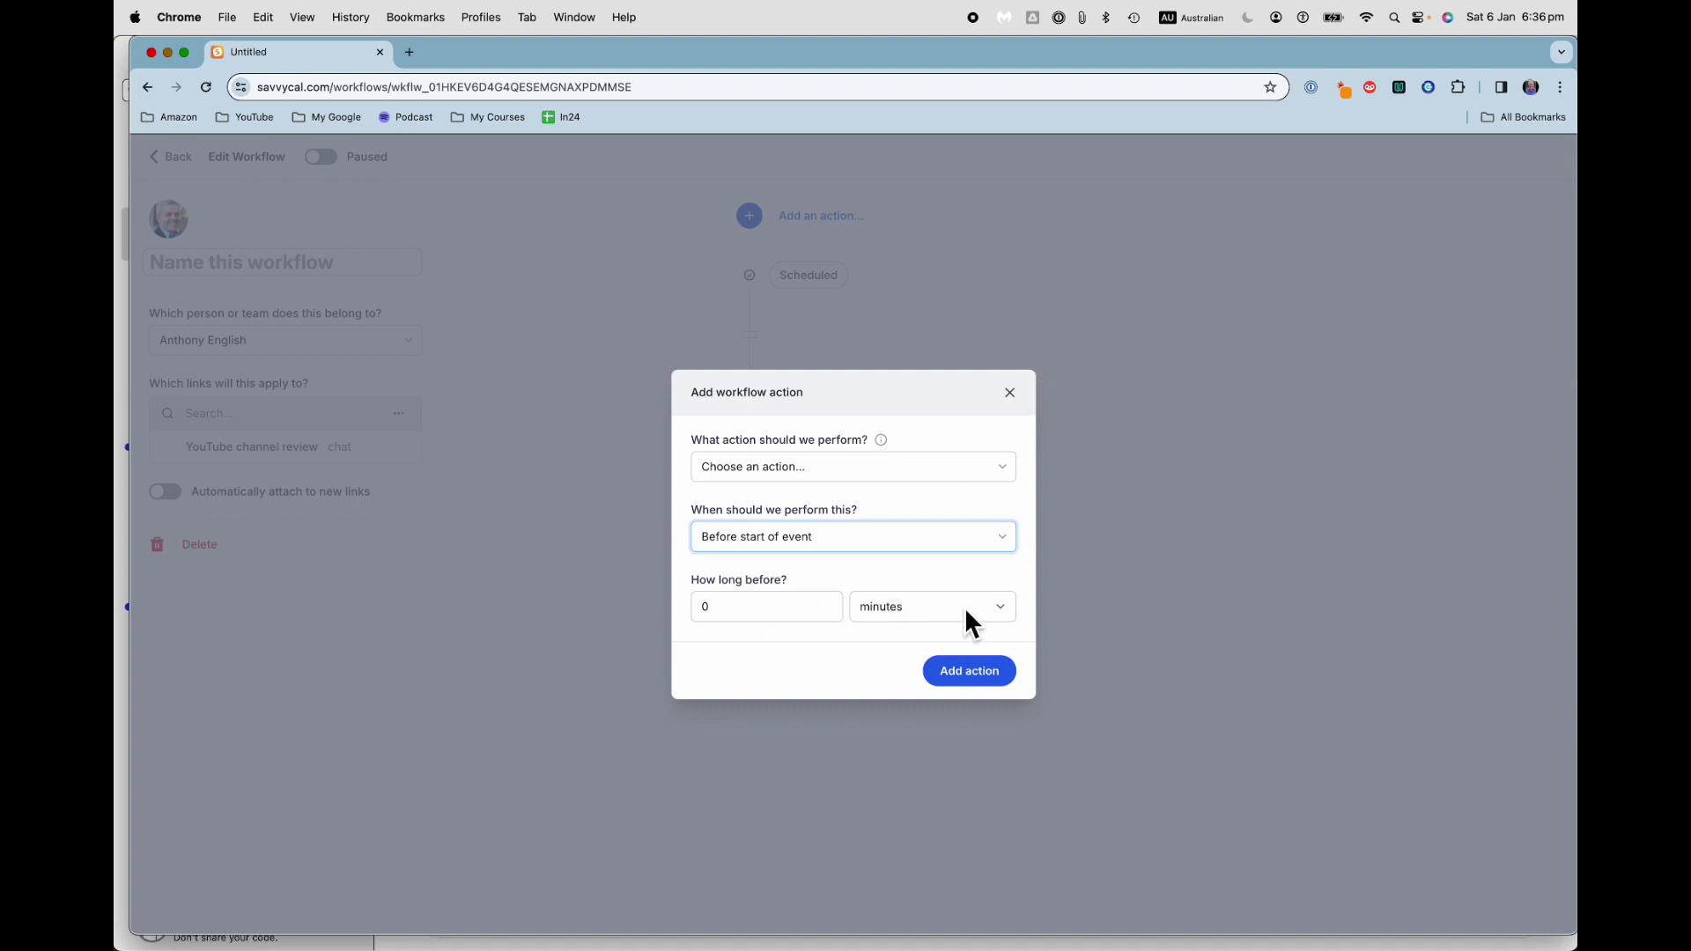
{"action": "left_click", "coordinate": [1010, 393]}
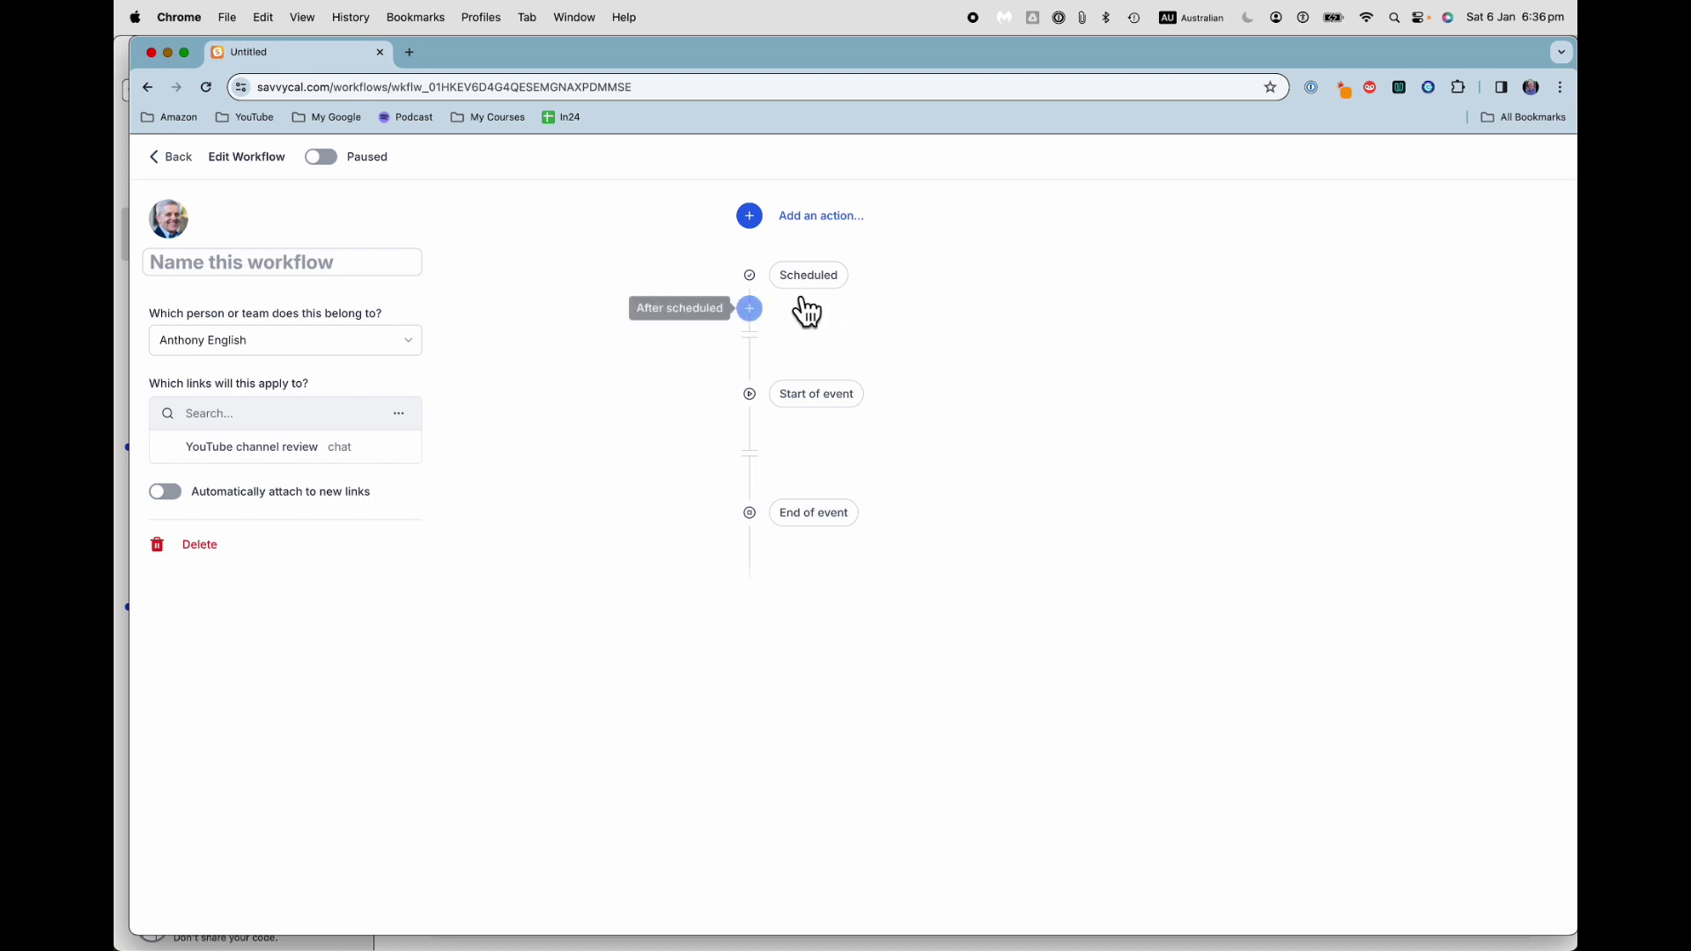
{"action": "left_click", "coordinate": [172, 166]}
- Delete the empty Untitled workflow and confirm the deletion
{"action": "left_click", "coordinate": [1552, 363]}
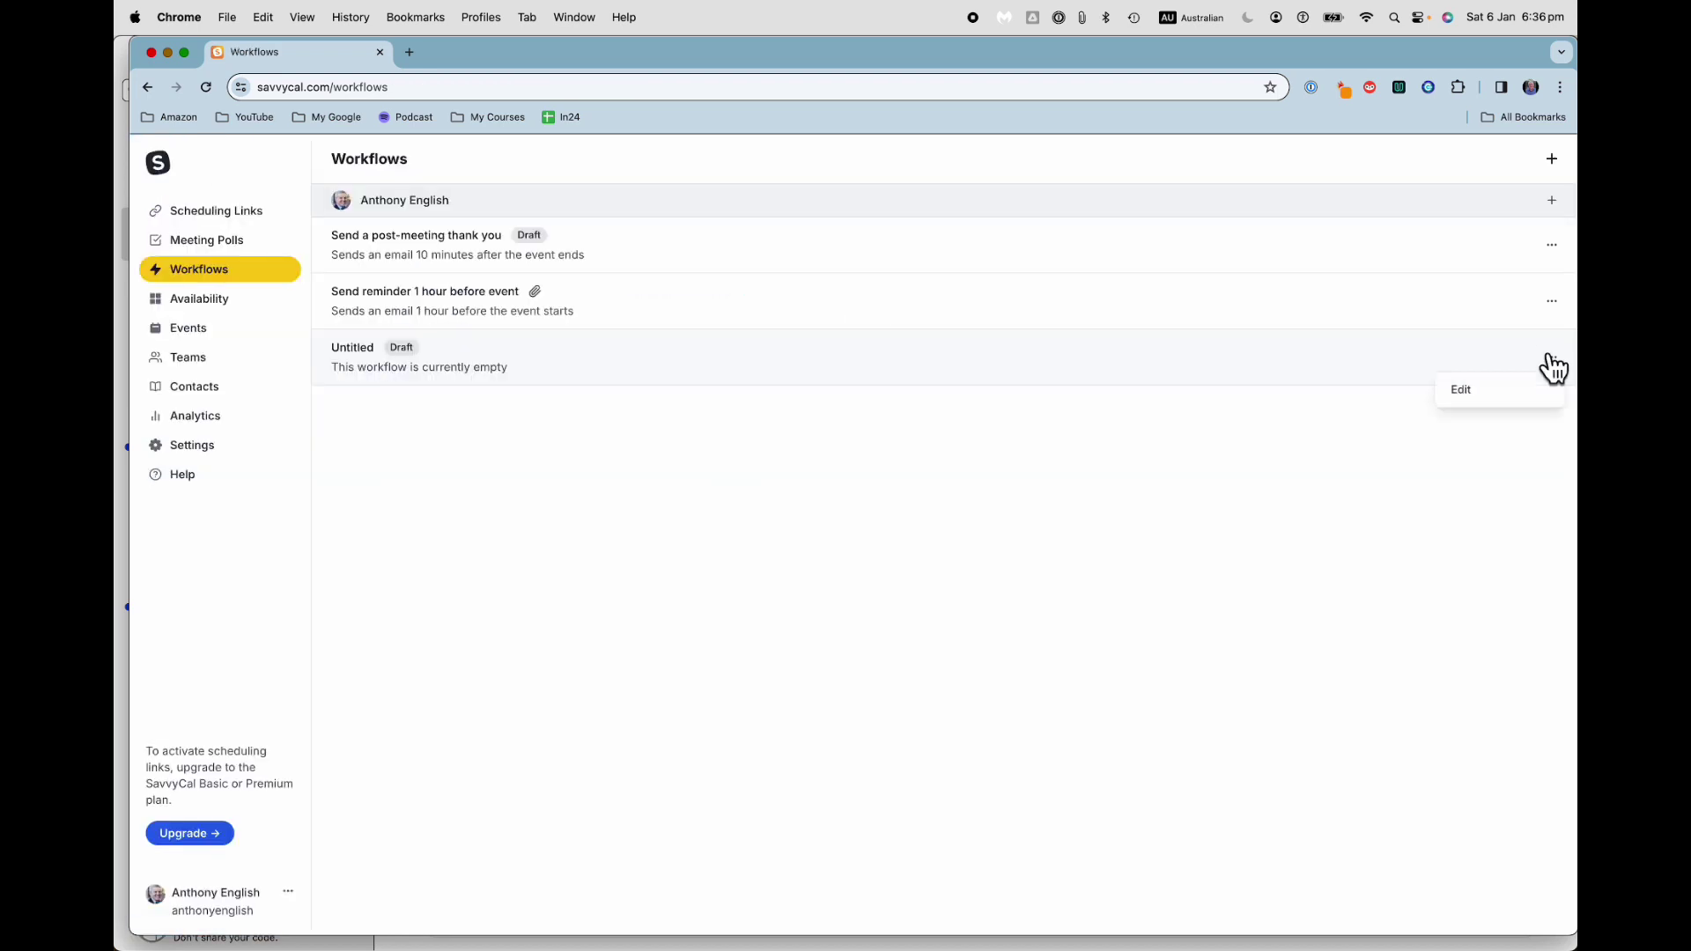
{"action": "left_click", "coordinate": [1461, 389]}
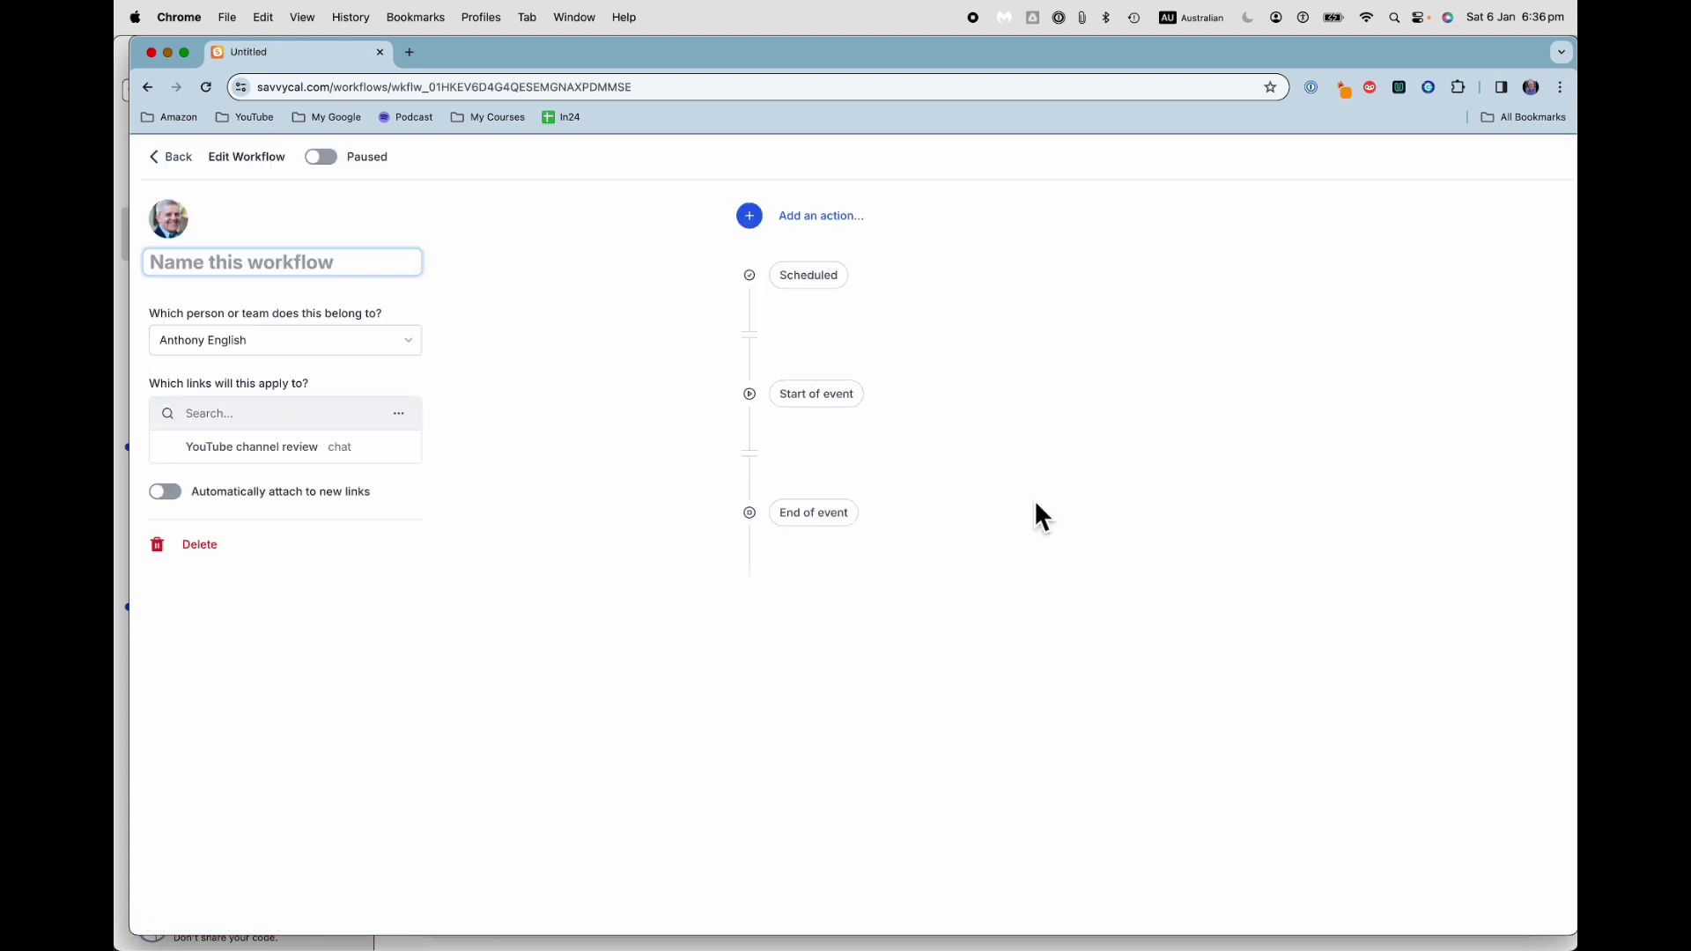
{"action": "left_click", "coordinate": [200, 546]}
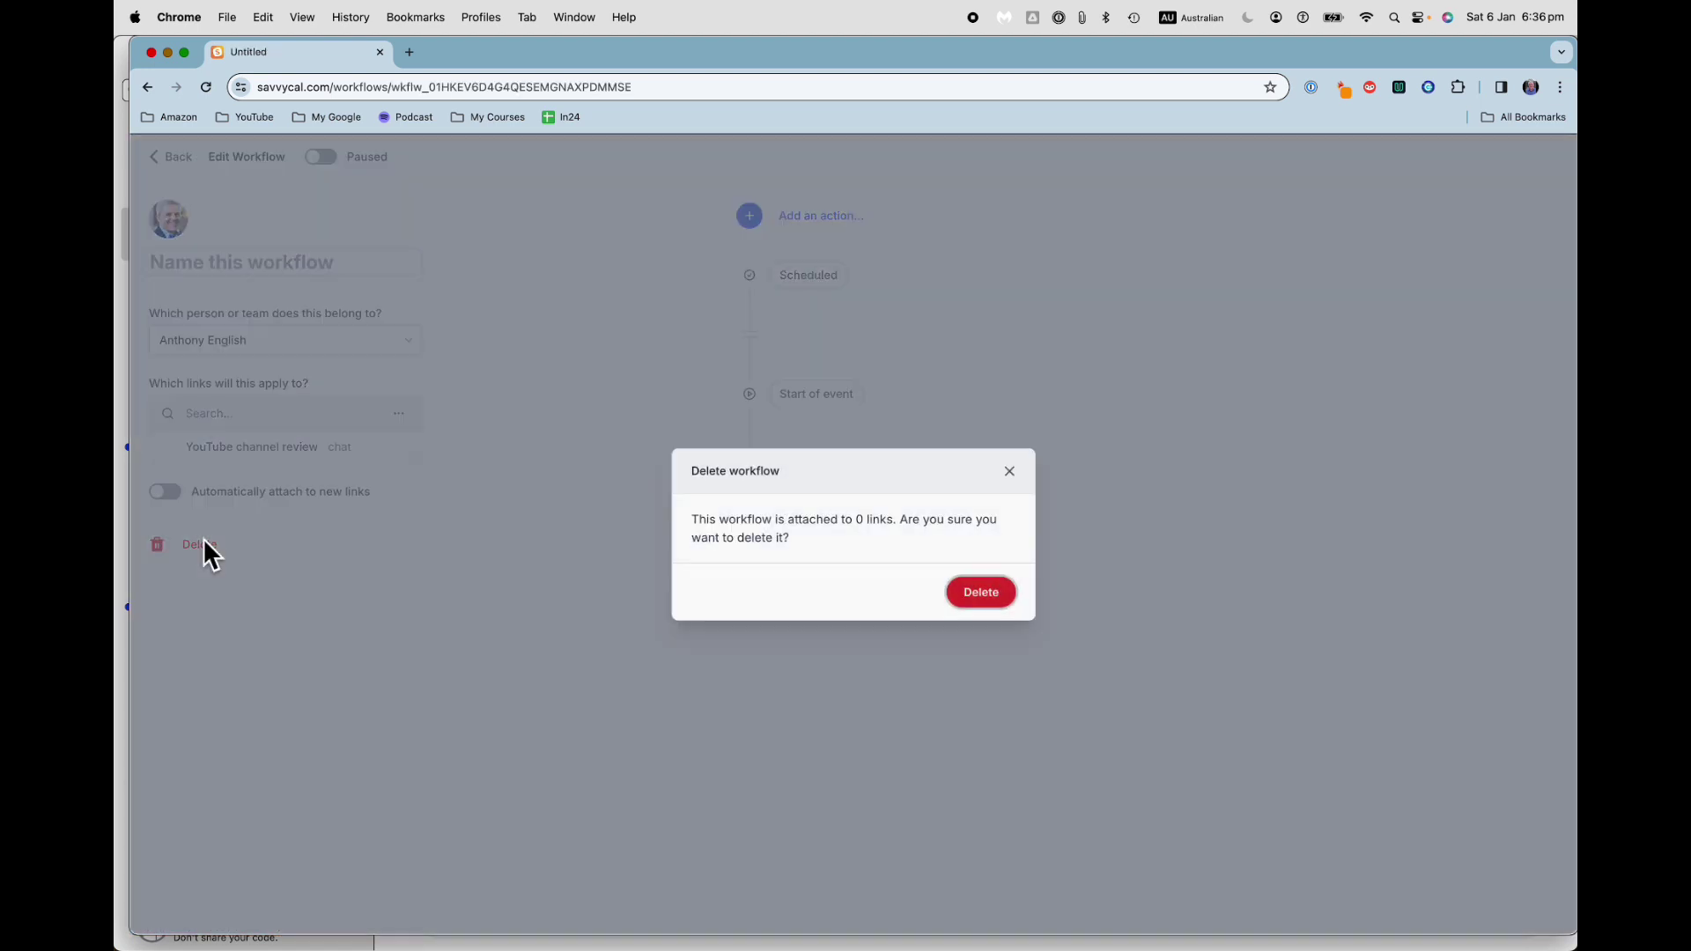
{"action": "left_click", "coordinate": [980, 605]}
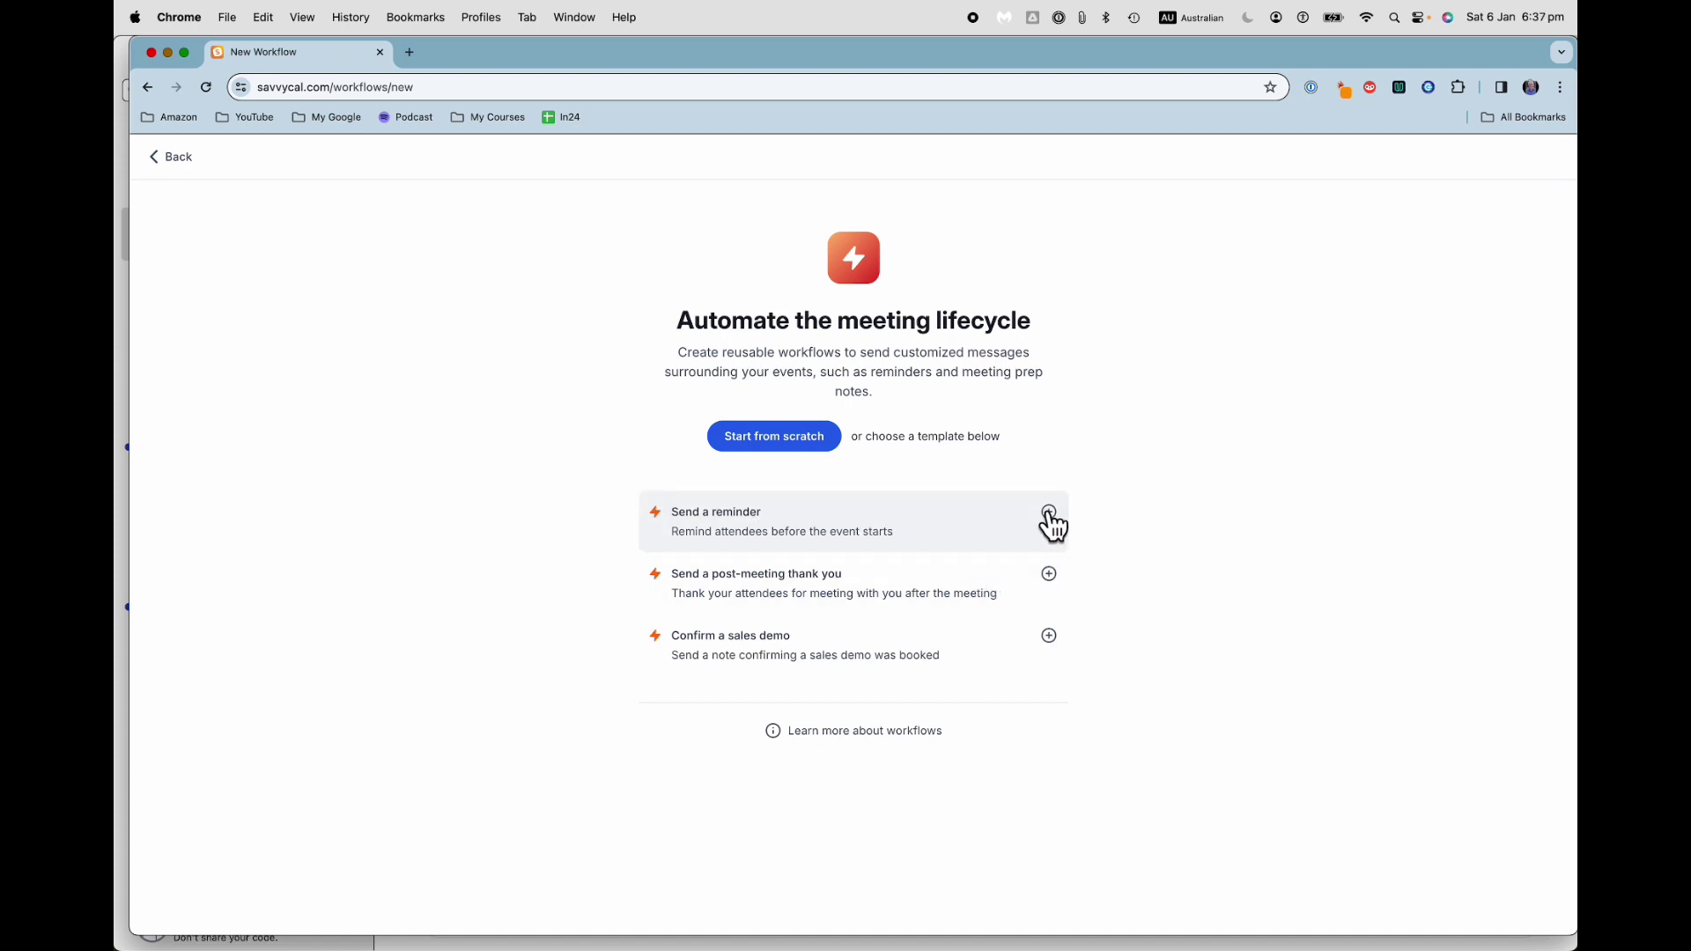
- Create a workflow from the 'Confirm a sales demo' template and review its 'Your demo is booked!' email
{"action": "left_click", "coordinate": [1051, 640]}
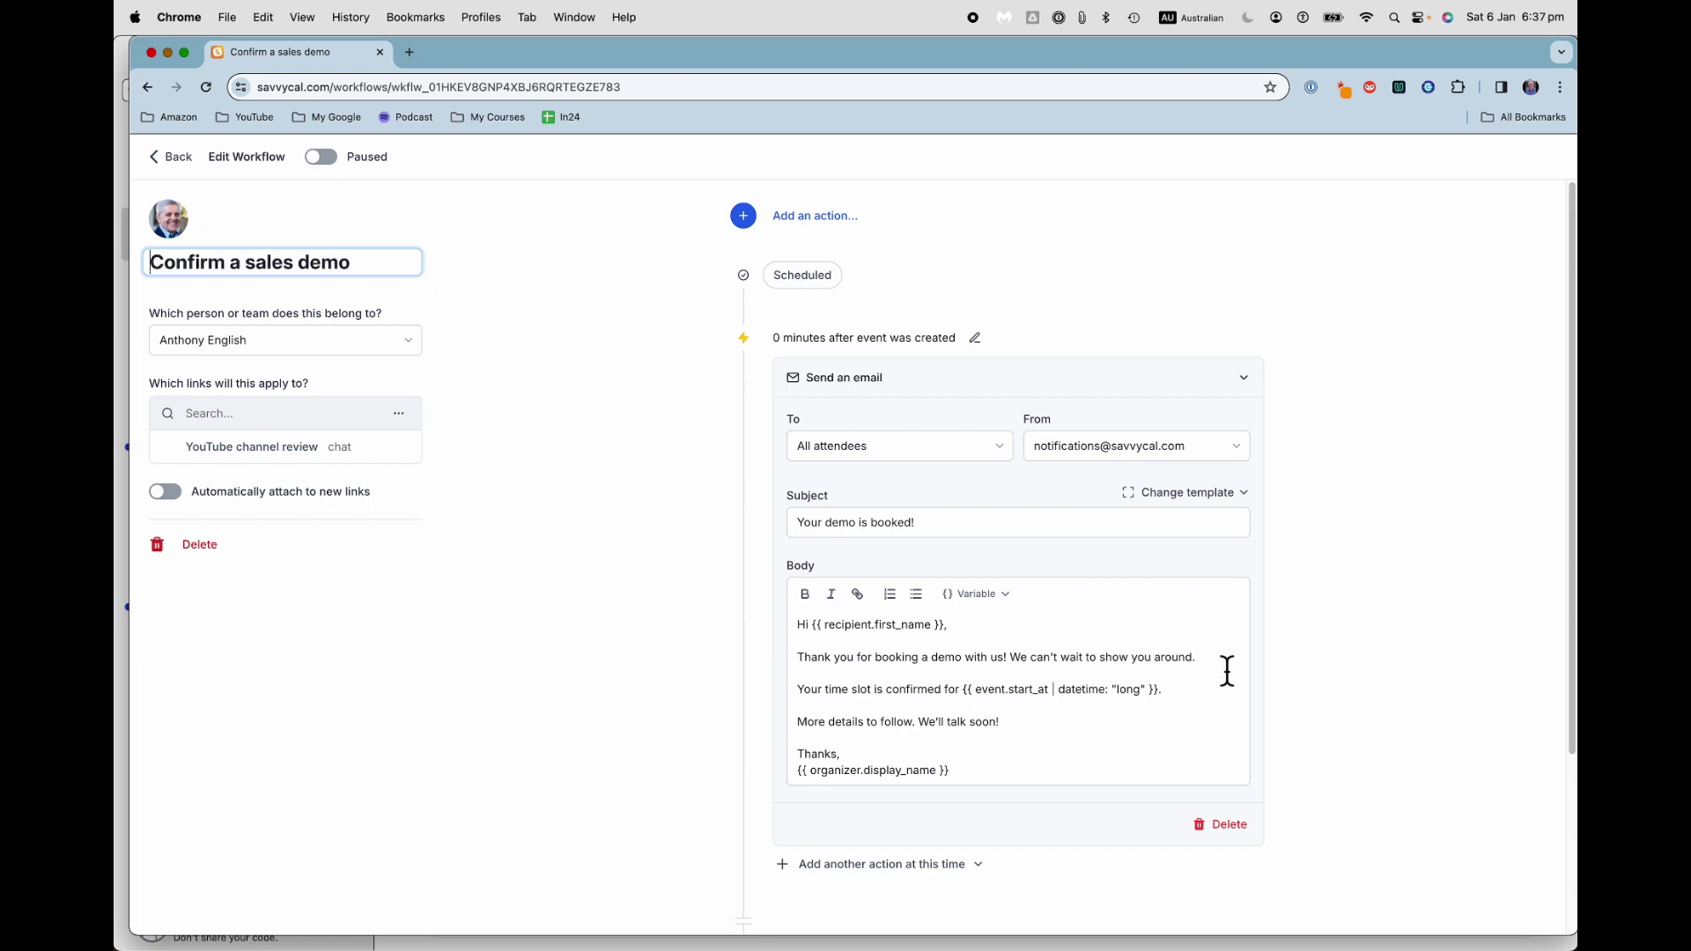
{"action": "scroll", "coordinate": [1227, 671], "scroll_direction": "down", "scroll_amount": 2}
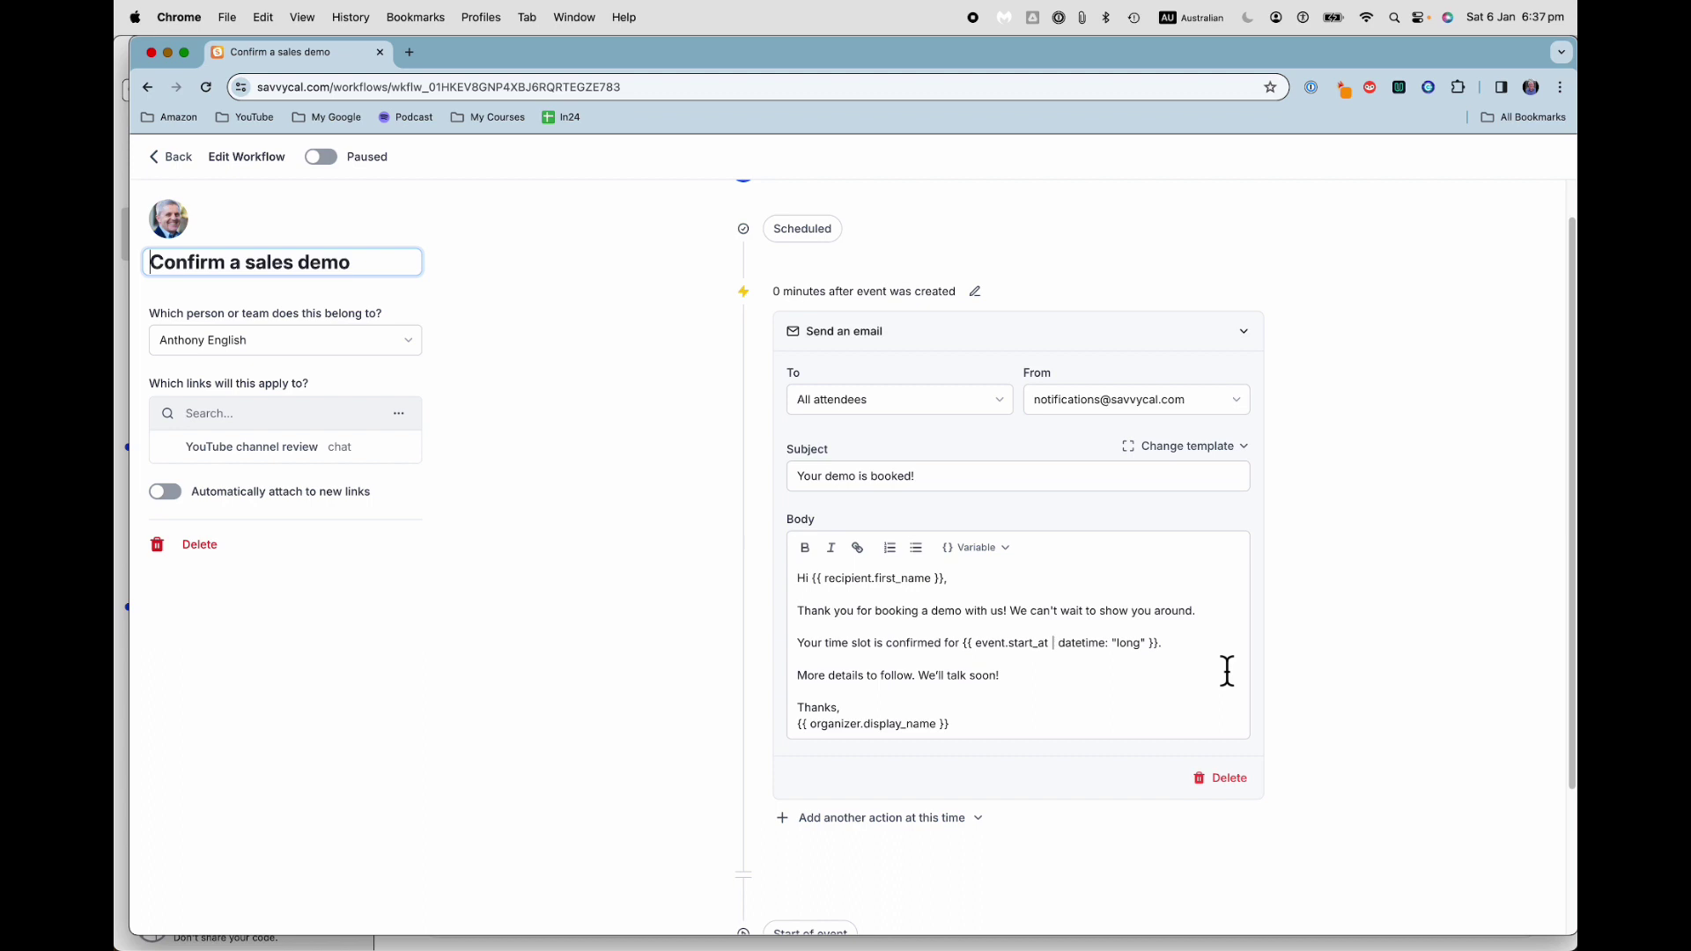
{"action": "scroll", "coordinate": [1227, 671], "scroll_direction": "down", "scroll_amount": 5}
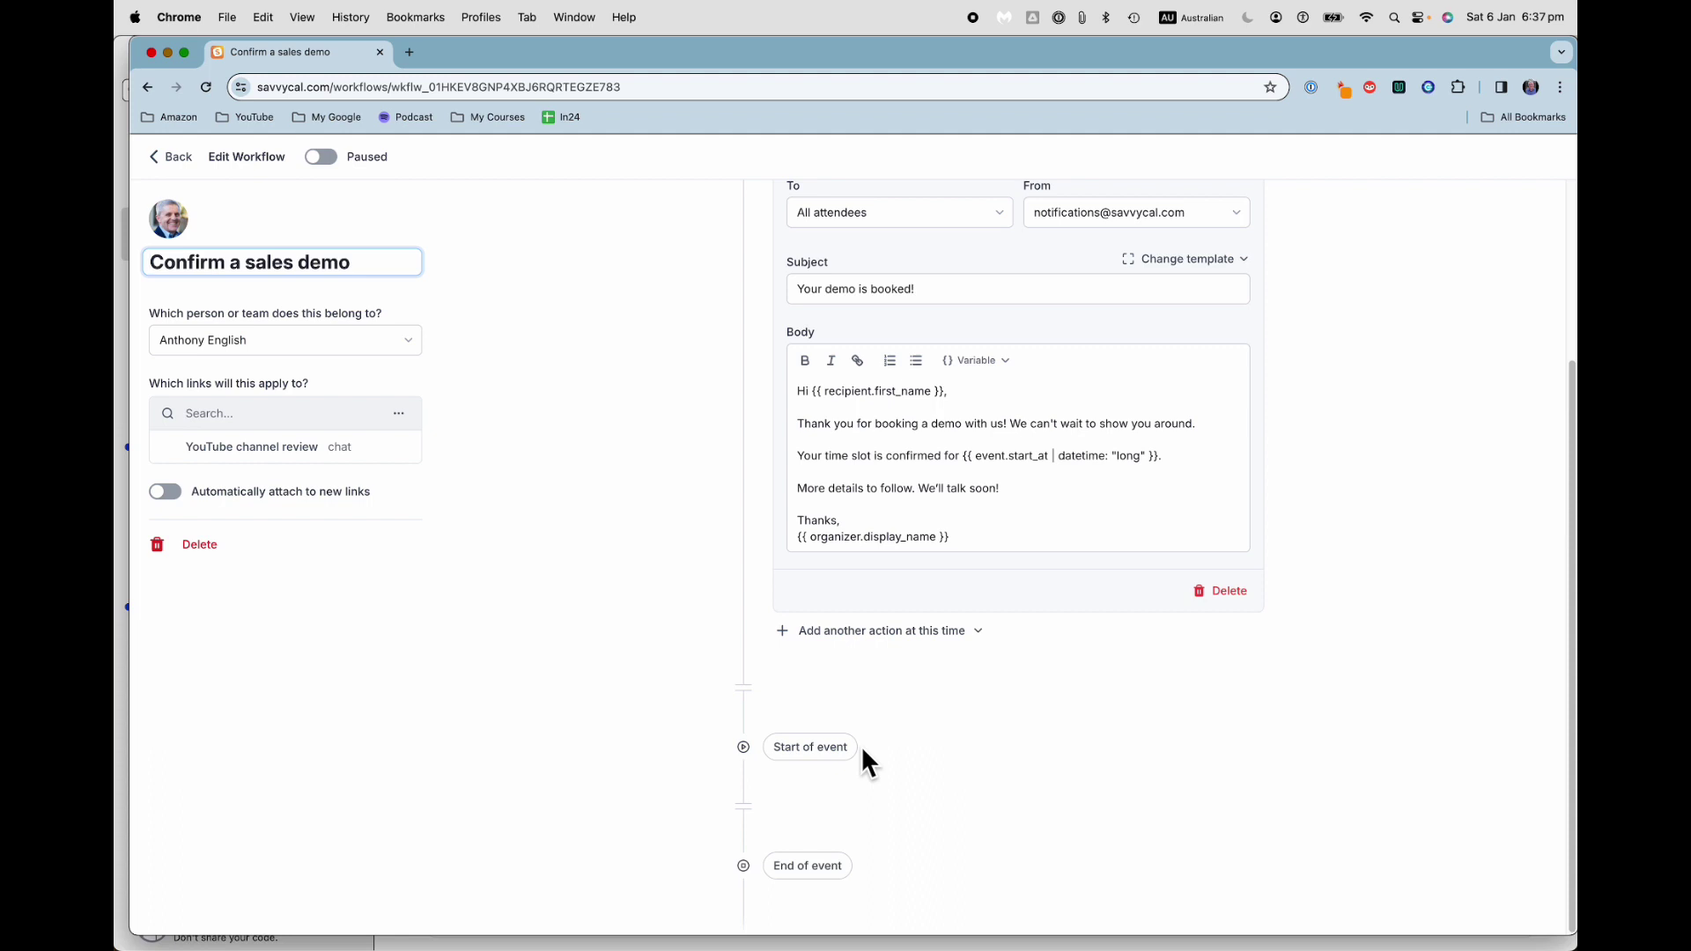
{"action": "scroll", "coordinate": [863, 759], "scroll_direction": "up", "scroll_amount": 5}
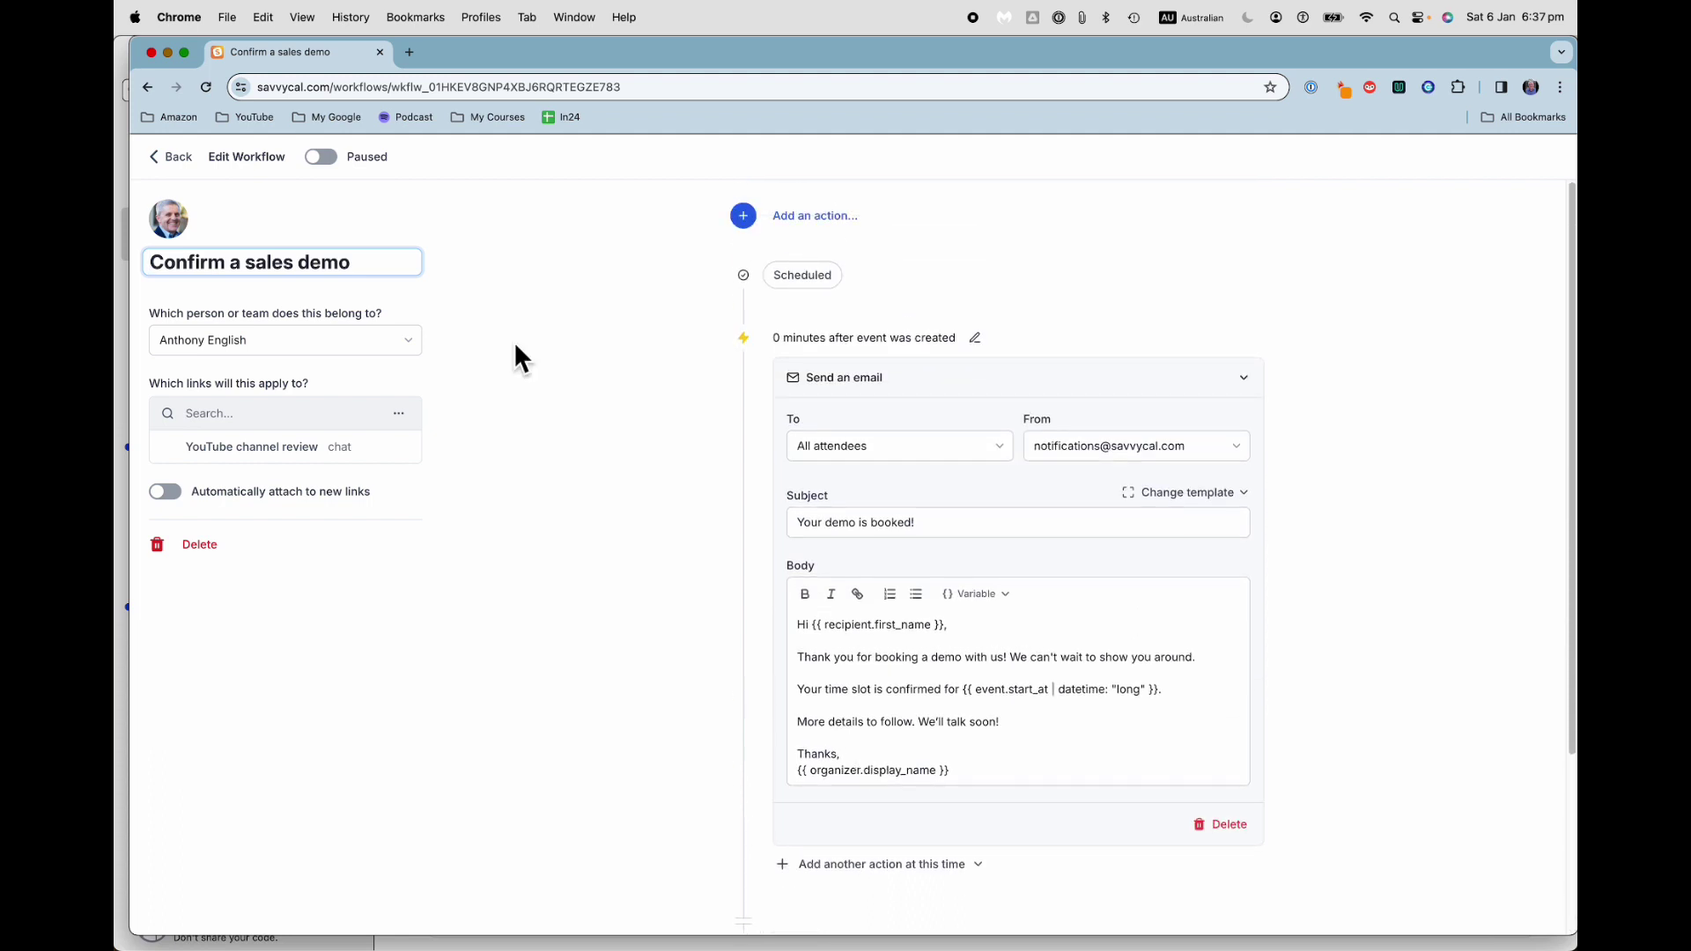
- Leave the workflow and view the Analytics Traffic tab for the last 30 days
{"action": "left_click", "coordinate": [176, 158]}
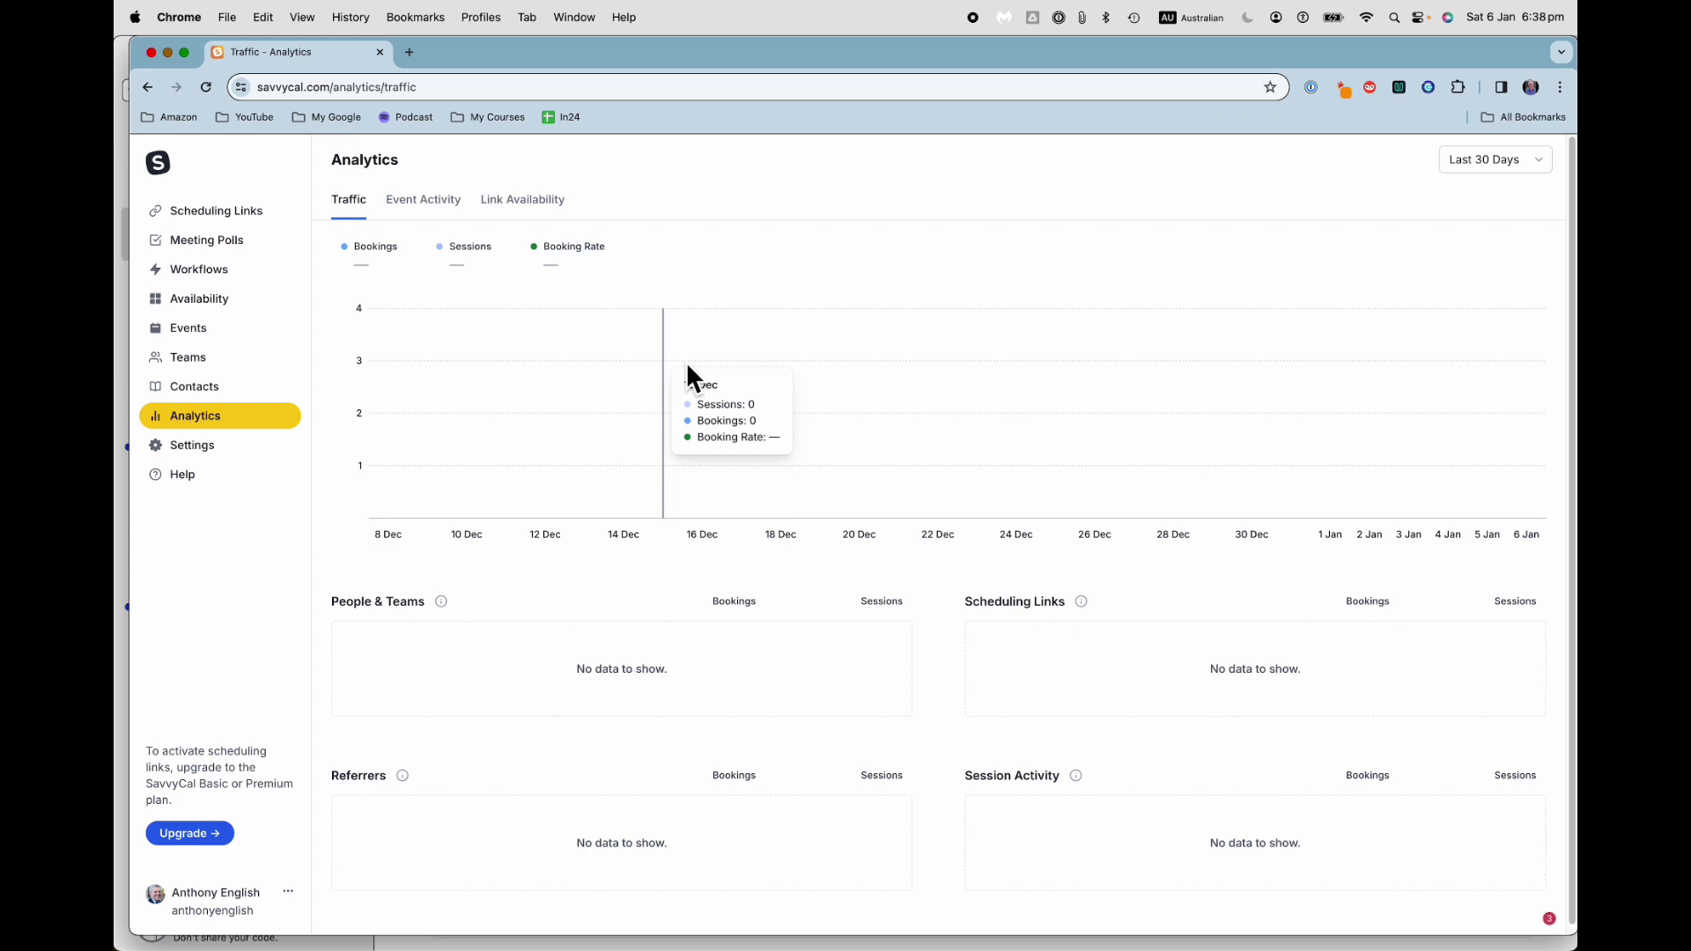
- Open the YouTube channel review scheduling link for editing
{"action": "left_click", "coordinate": [231, 213]}
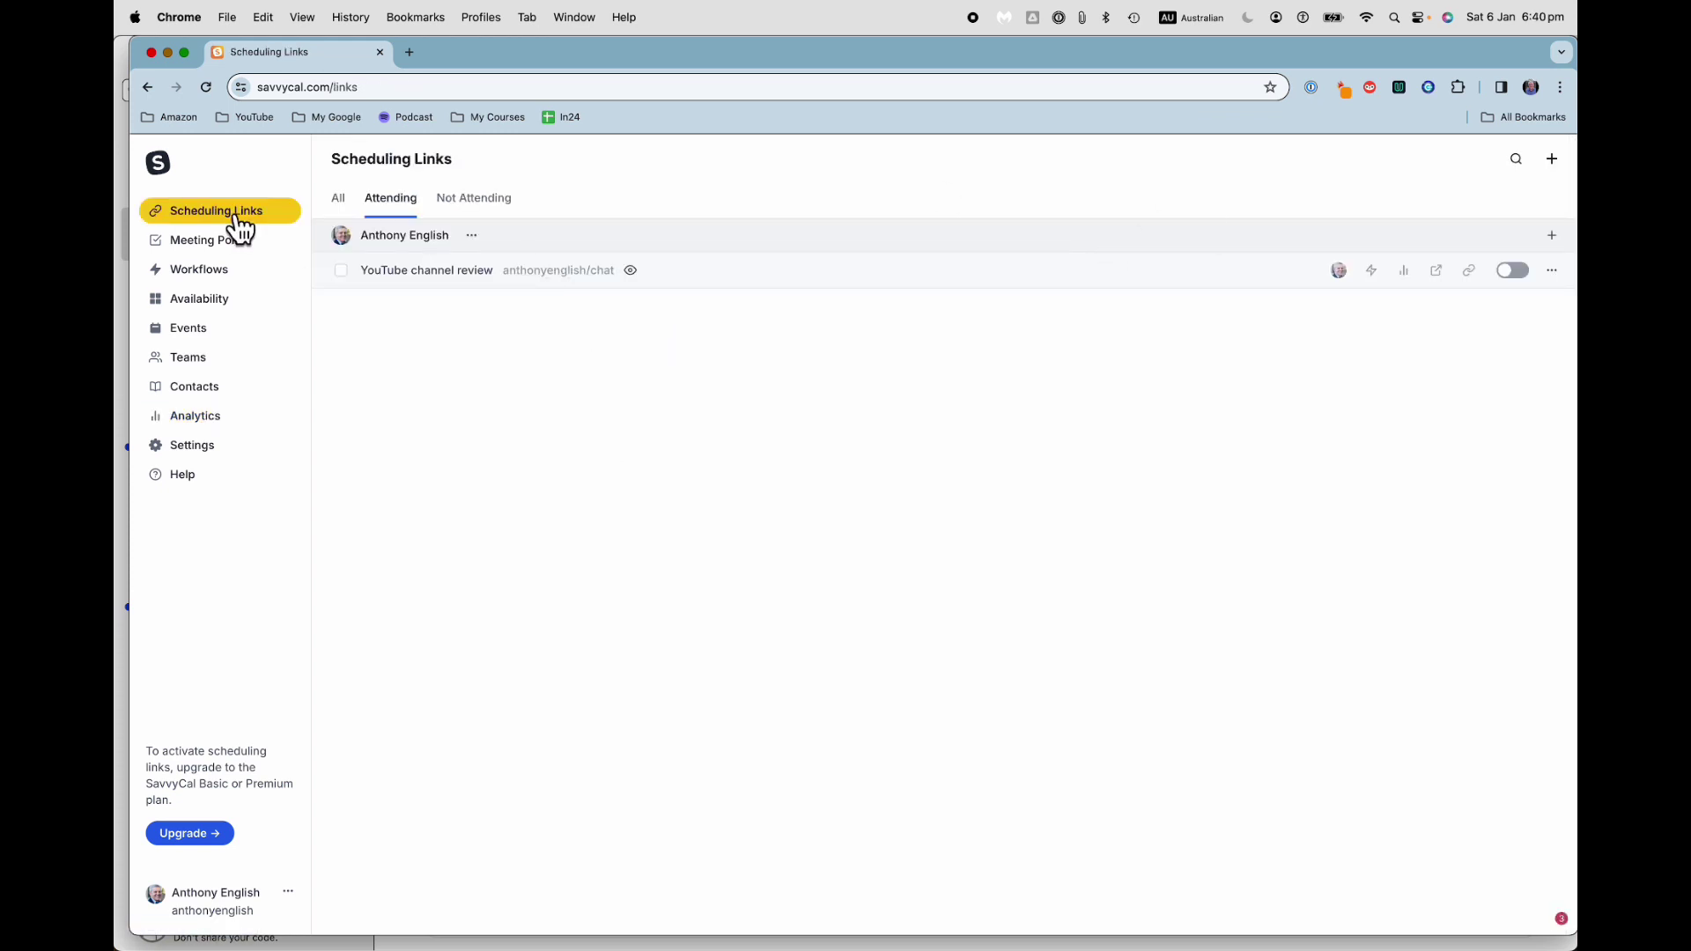
{"action": "left_click", "coordinate": [1553, 273]}
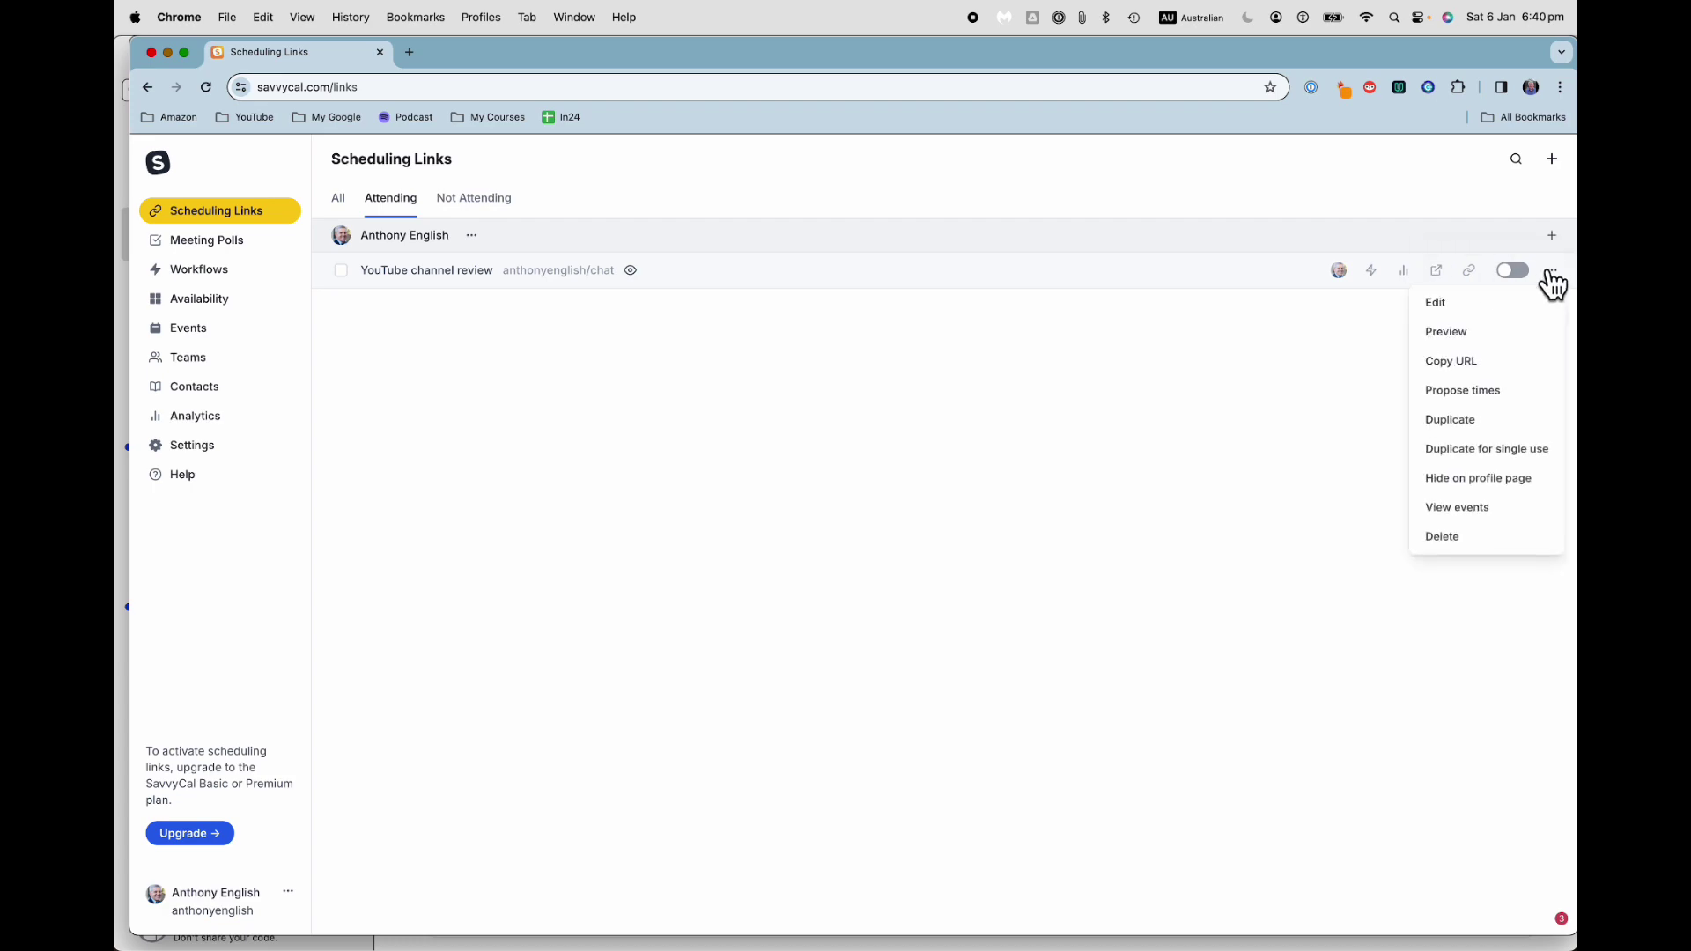
{"action": "left_click", "coordinate": [1430, 306]}
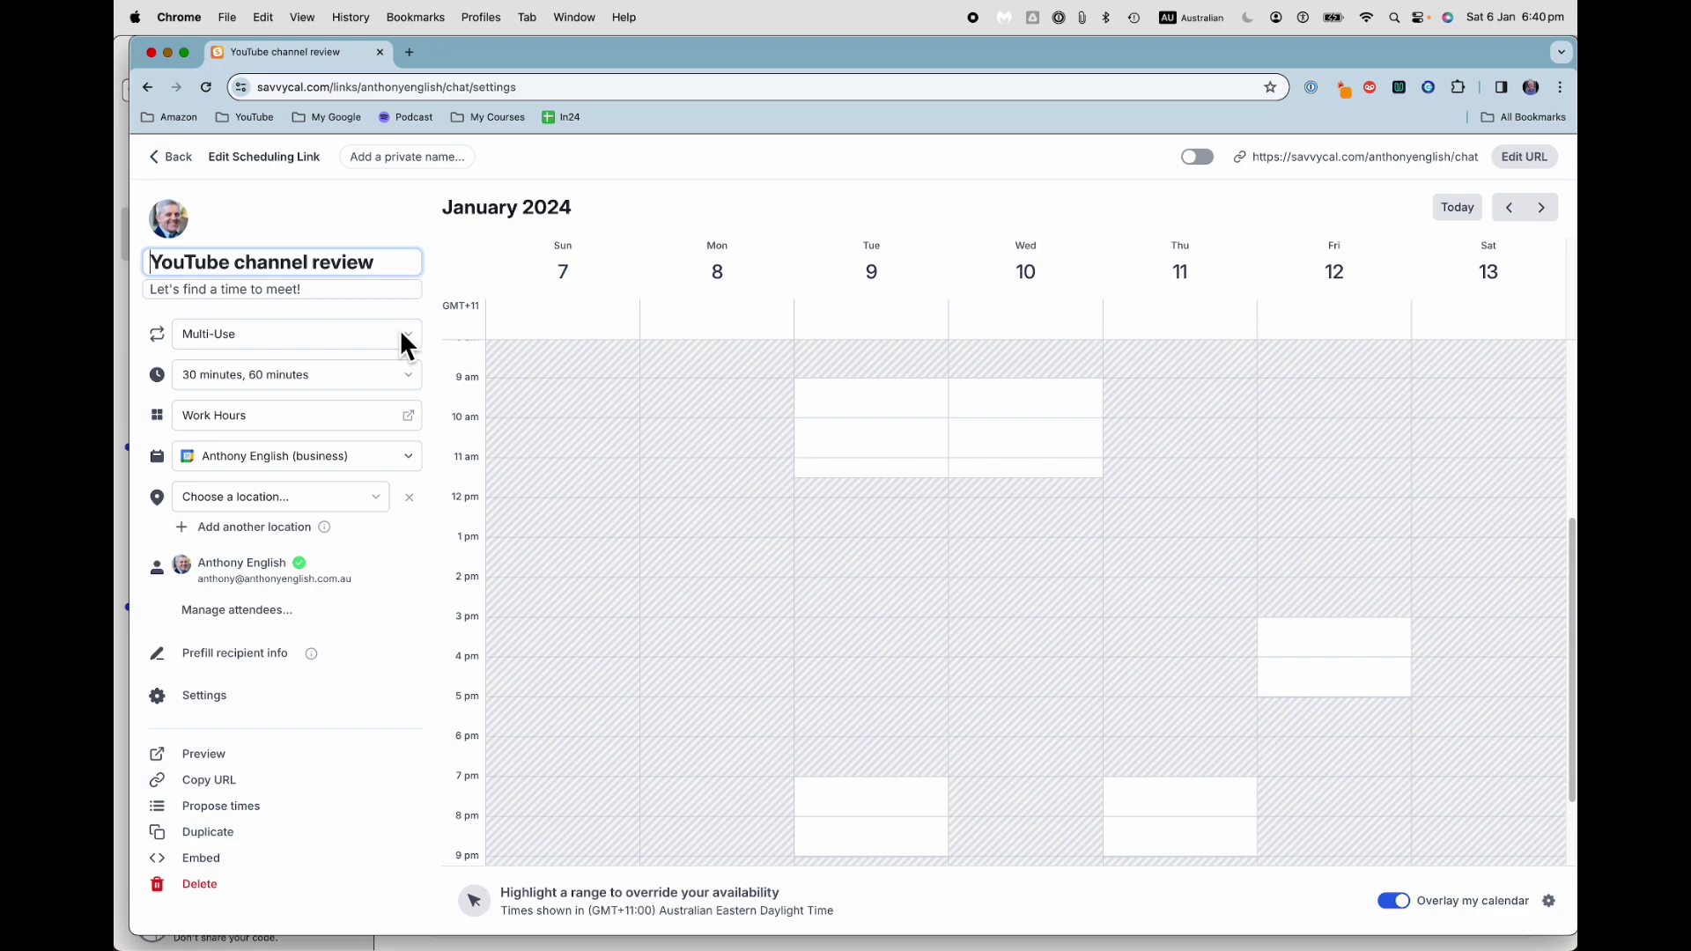
- Enable multiple durations and offer both 30 and 60 minutes
{"action": "left_click", "coordinate": [408, 379]}
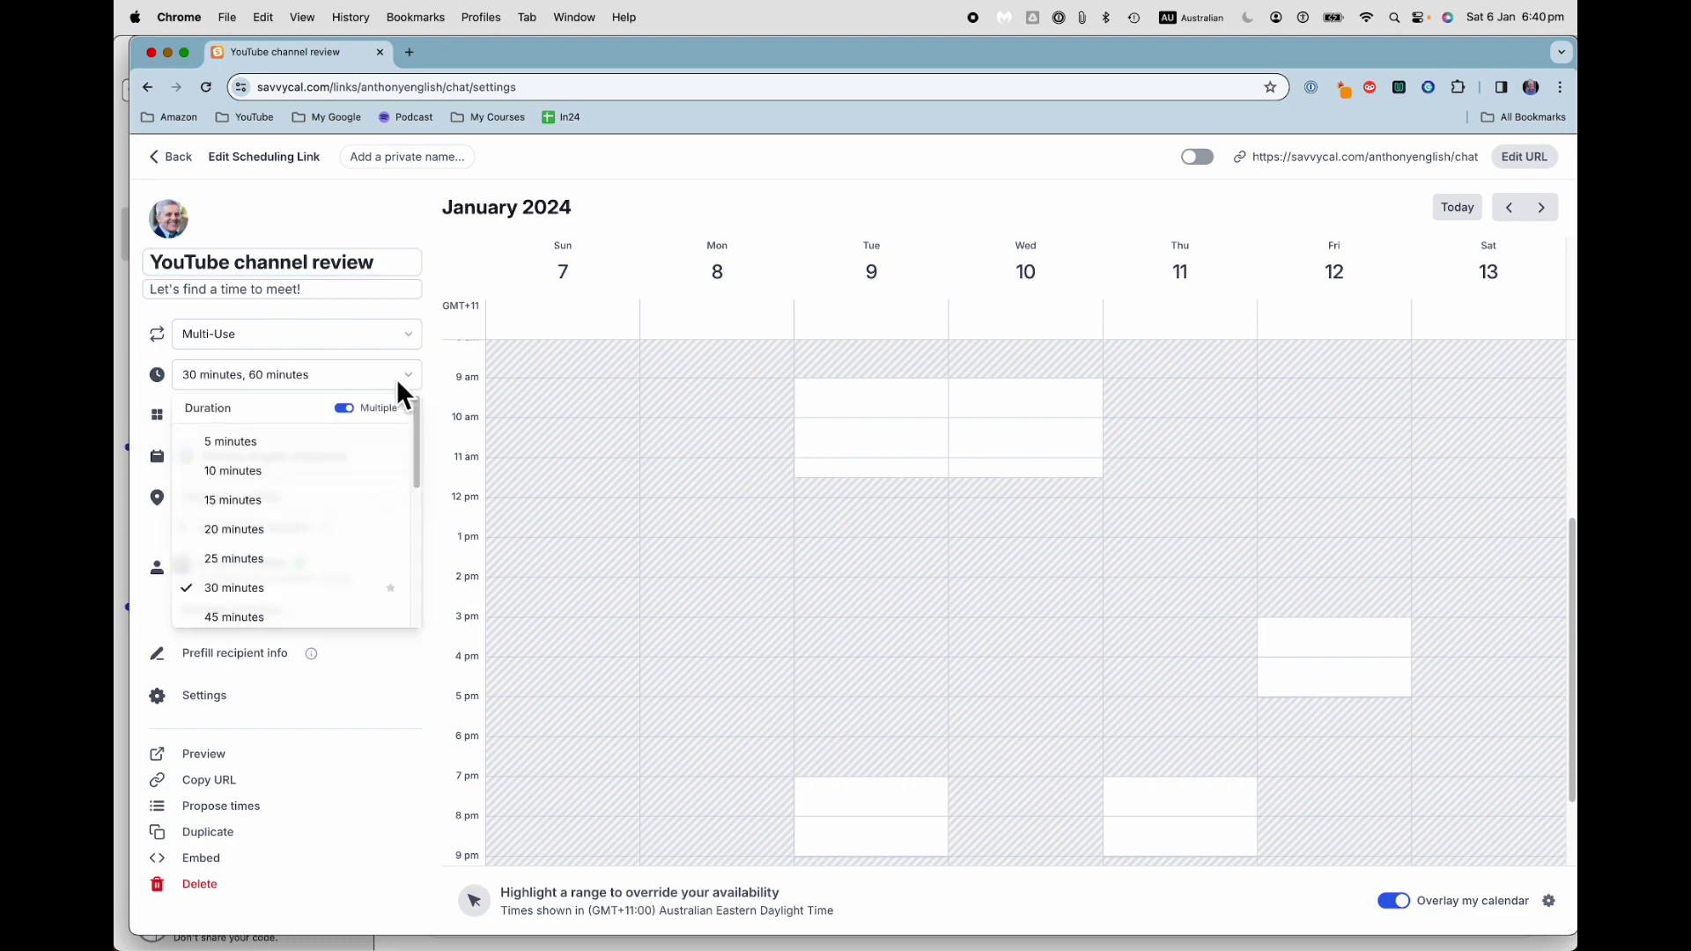
{"action": "left_click", "coordinate": [346, 408]}
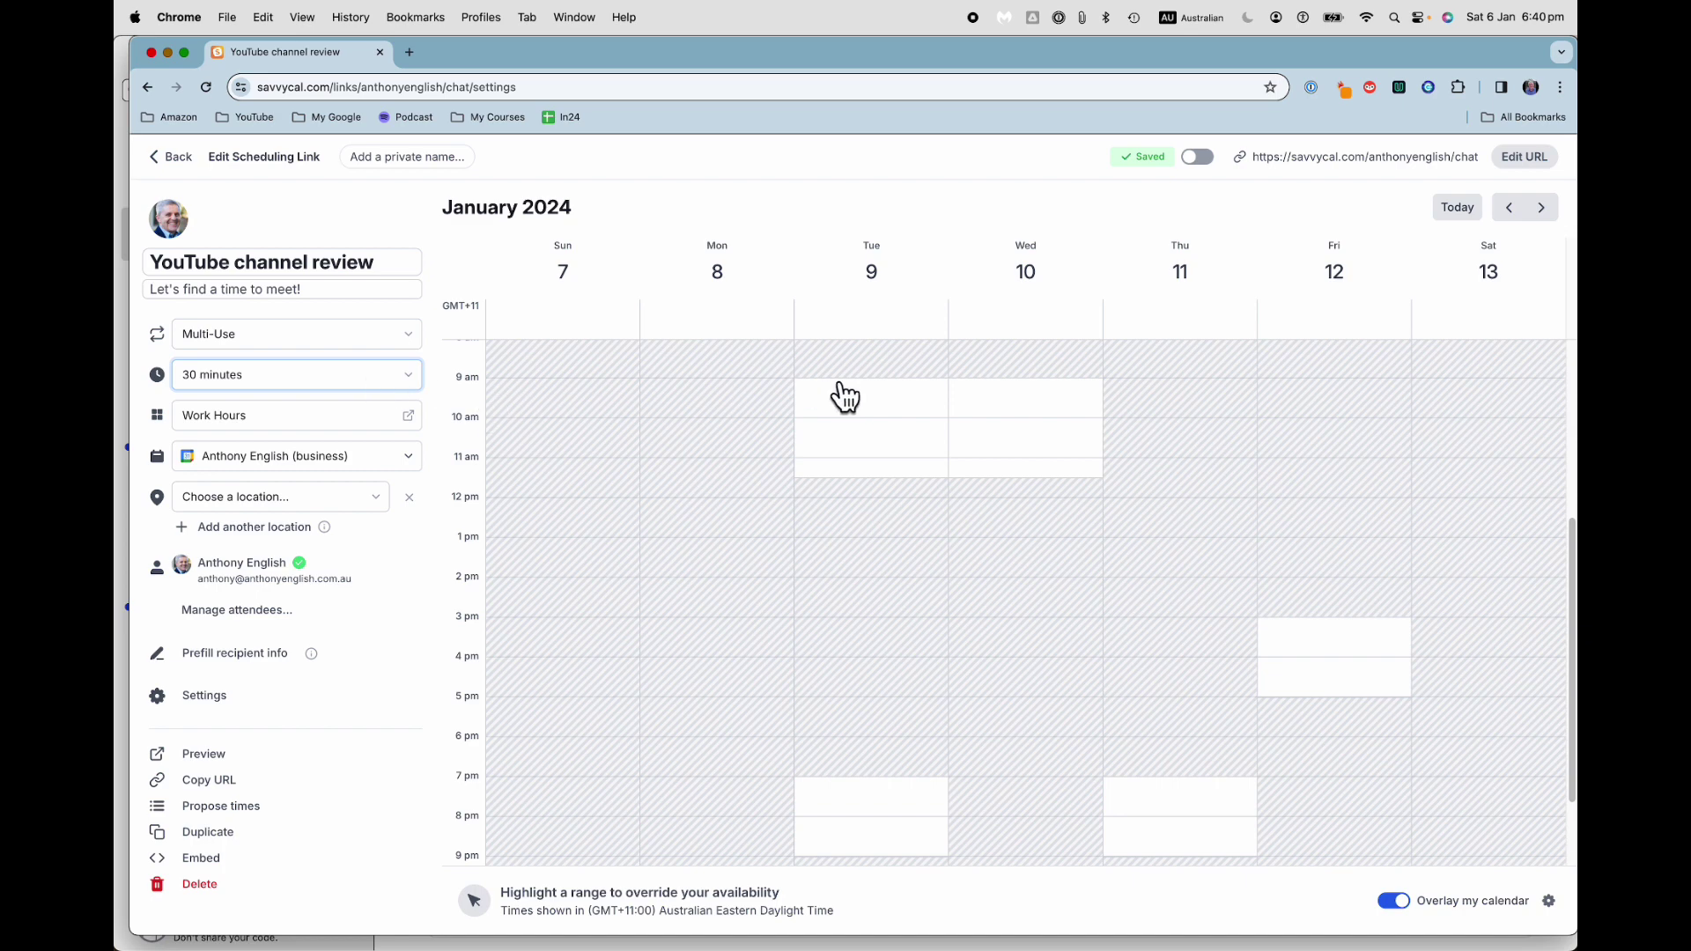
{"action": "left_click", "coordinate": [410, 374]}
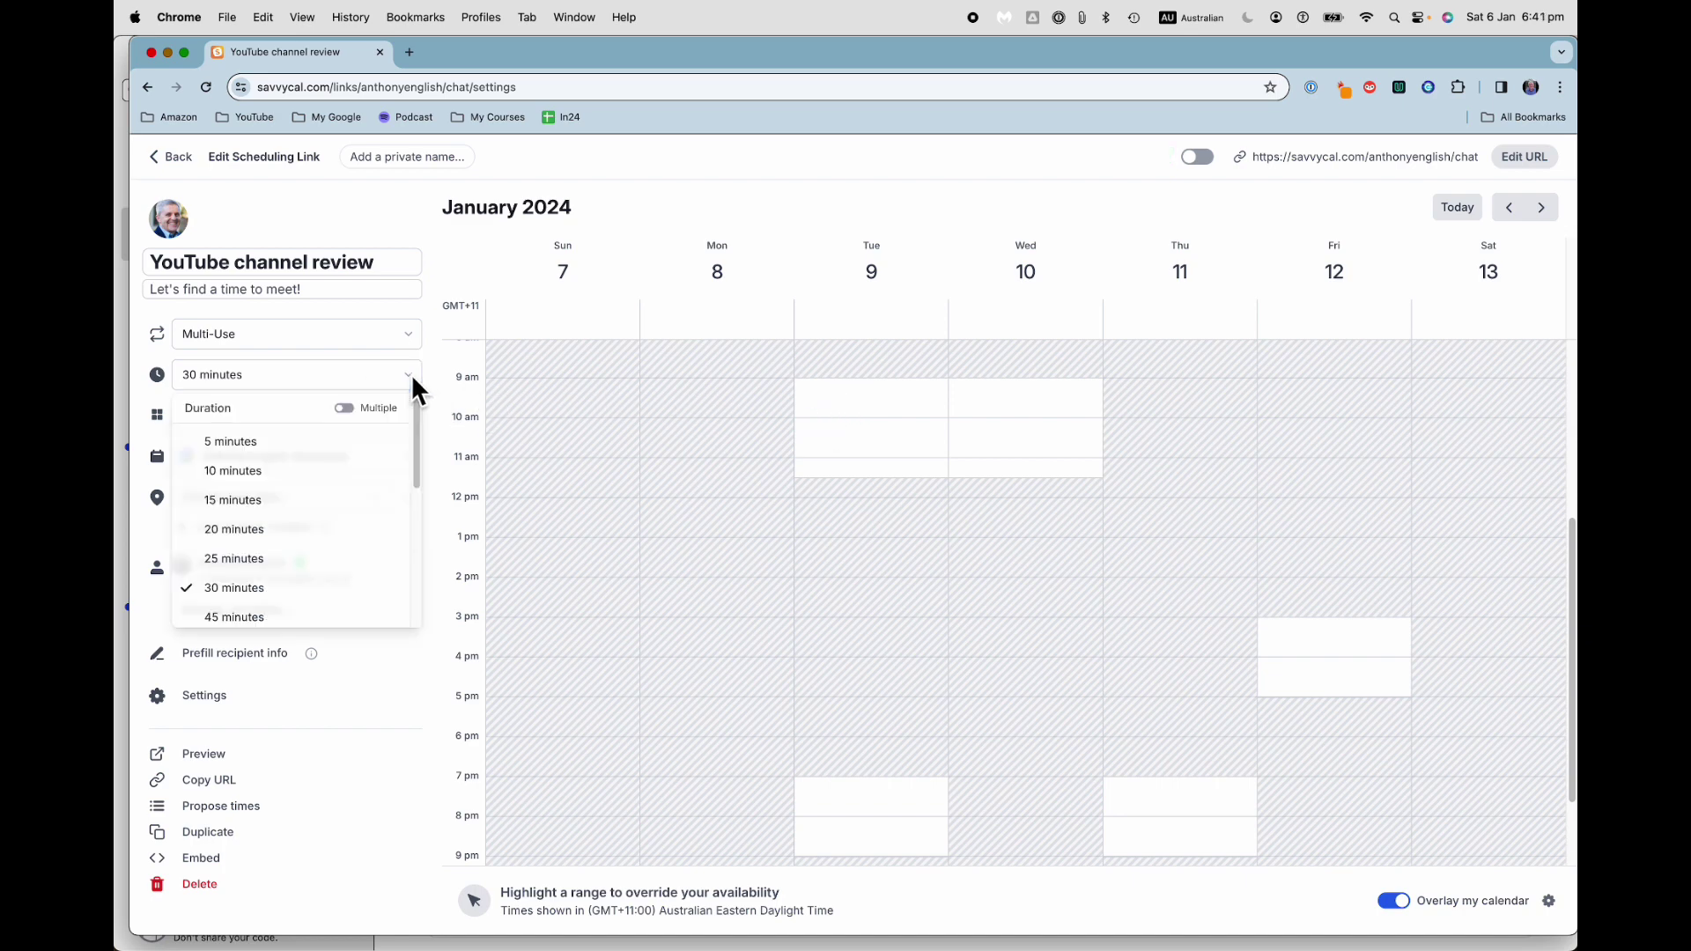
{"action": "left_click", "coordinate": [345, 408]}
{"action": "scroll", "coordinate": [292, 588], "scroll_direction": "down", "scroll_amount": 2}
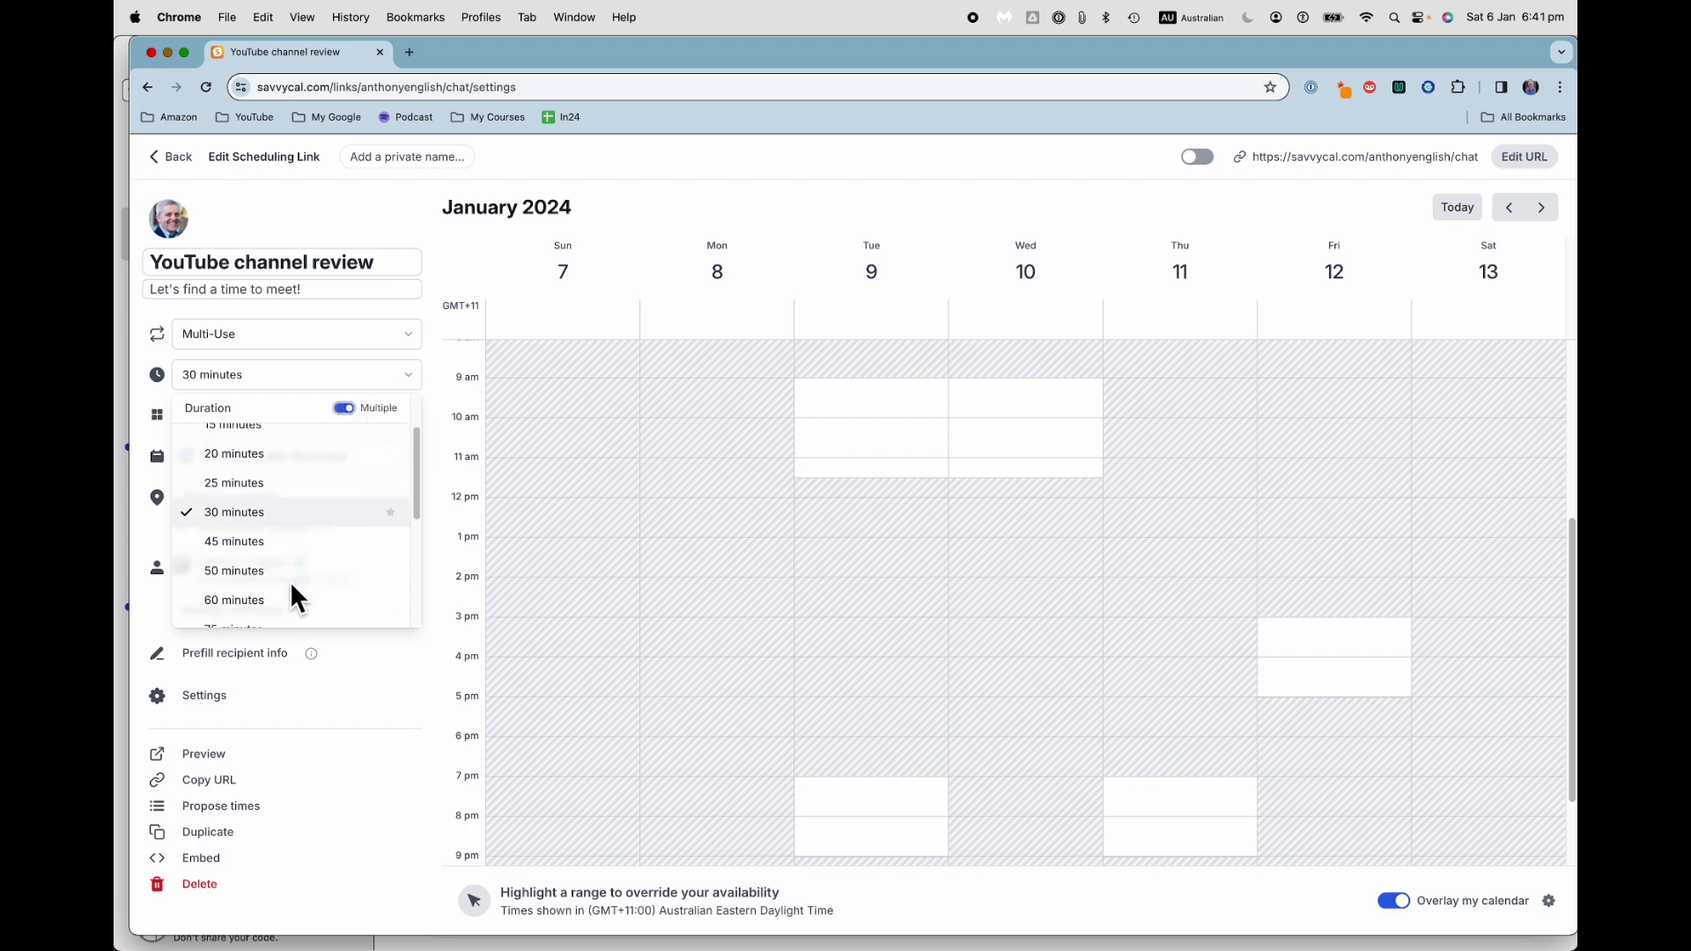
{"action": "left_click", "coordinate": [250, 600]}
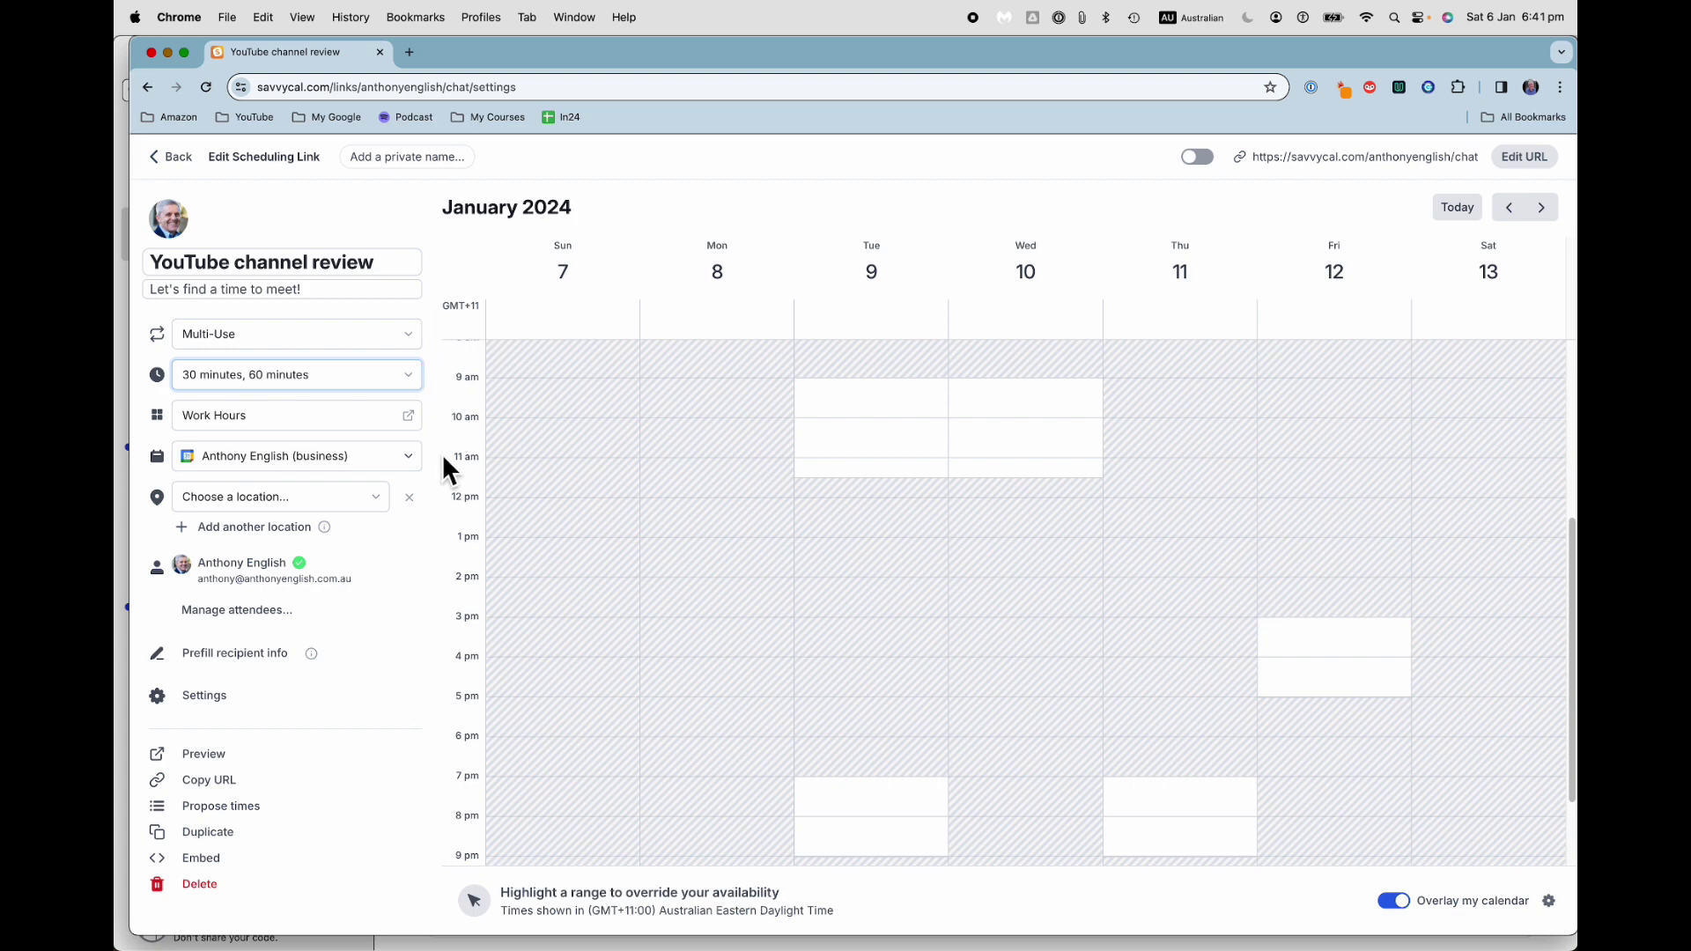
- Try Connect with Zoom as the link's meeting location, leaving no location set
{"action": "left_click", "coordinate": [379, 501]}
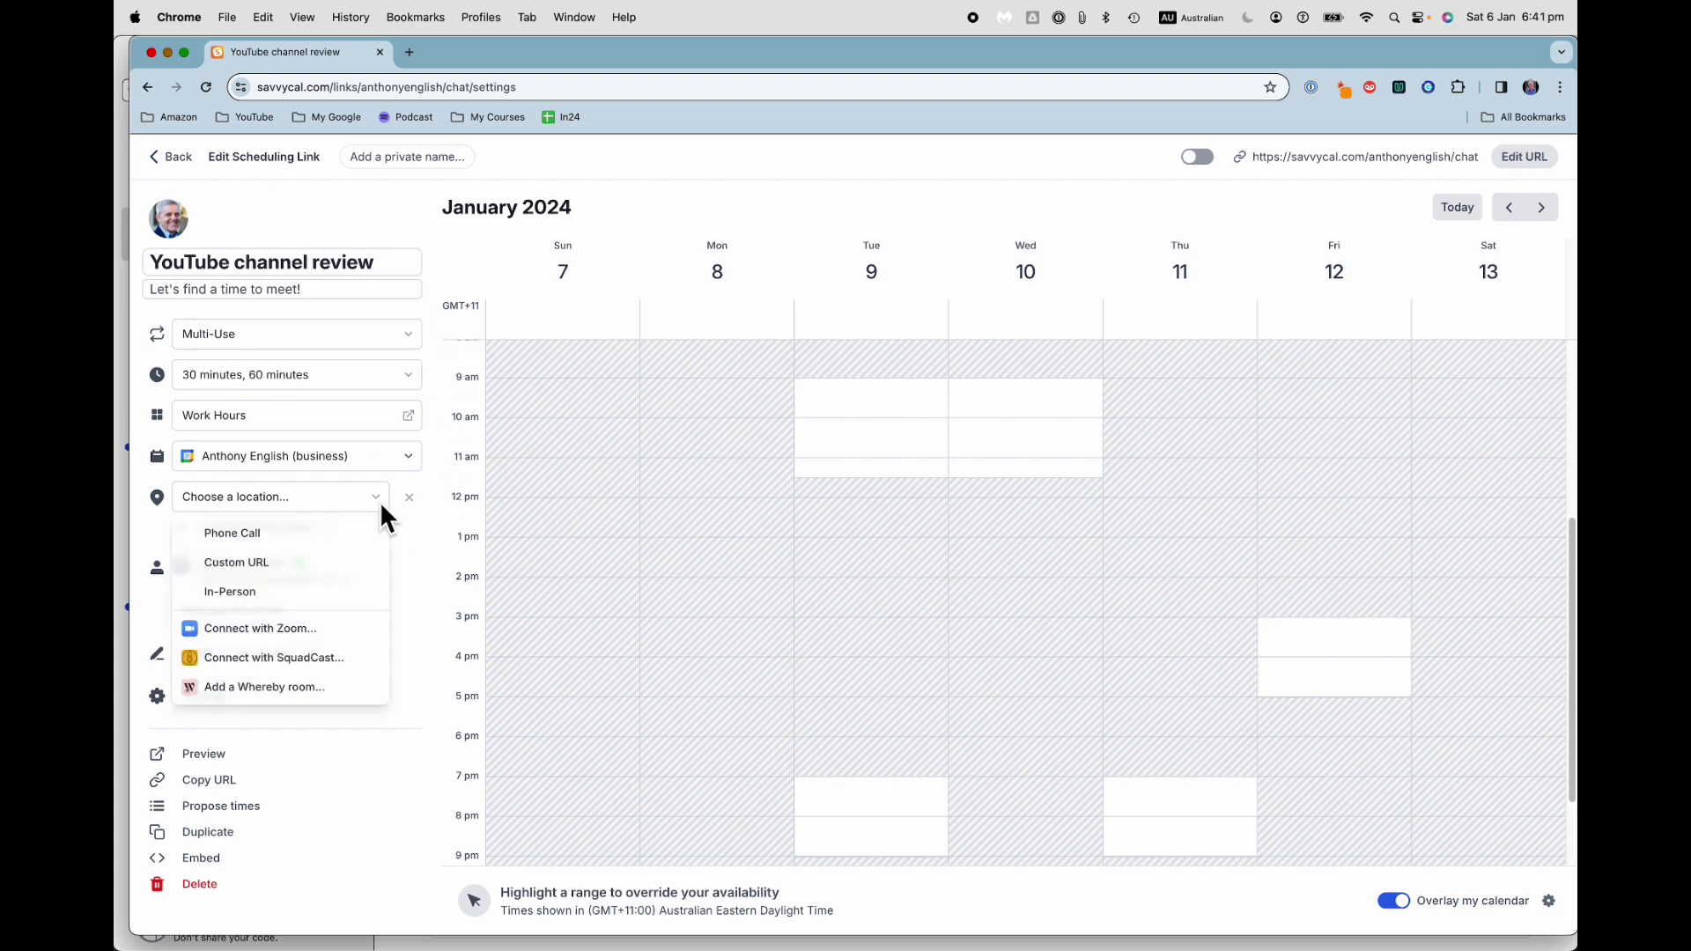
{"action": "left_click", "coordinate": [291, 630]}
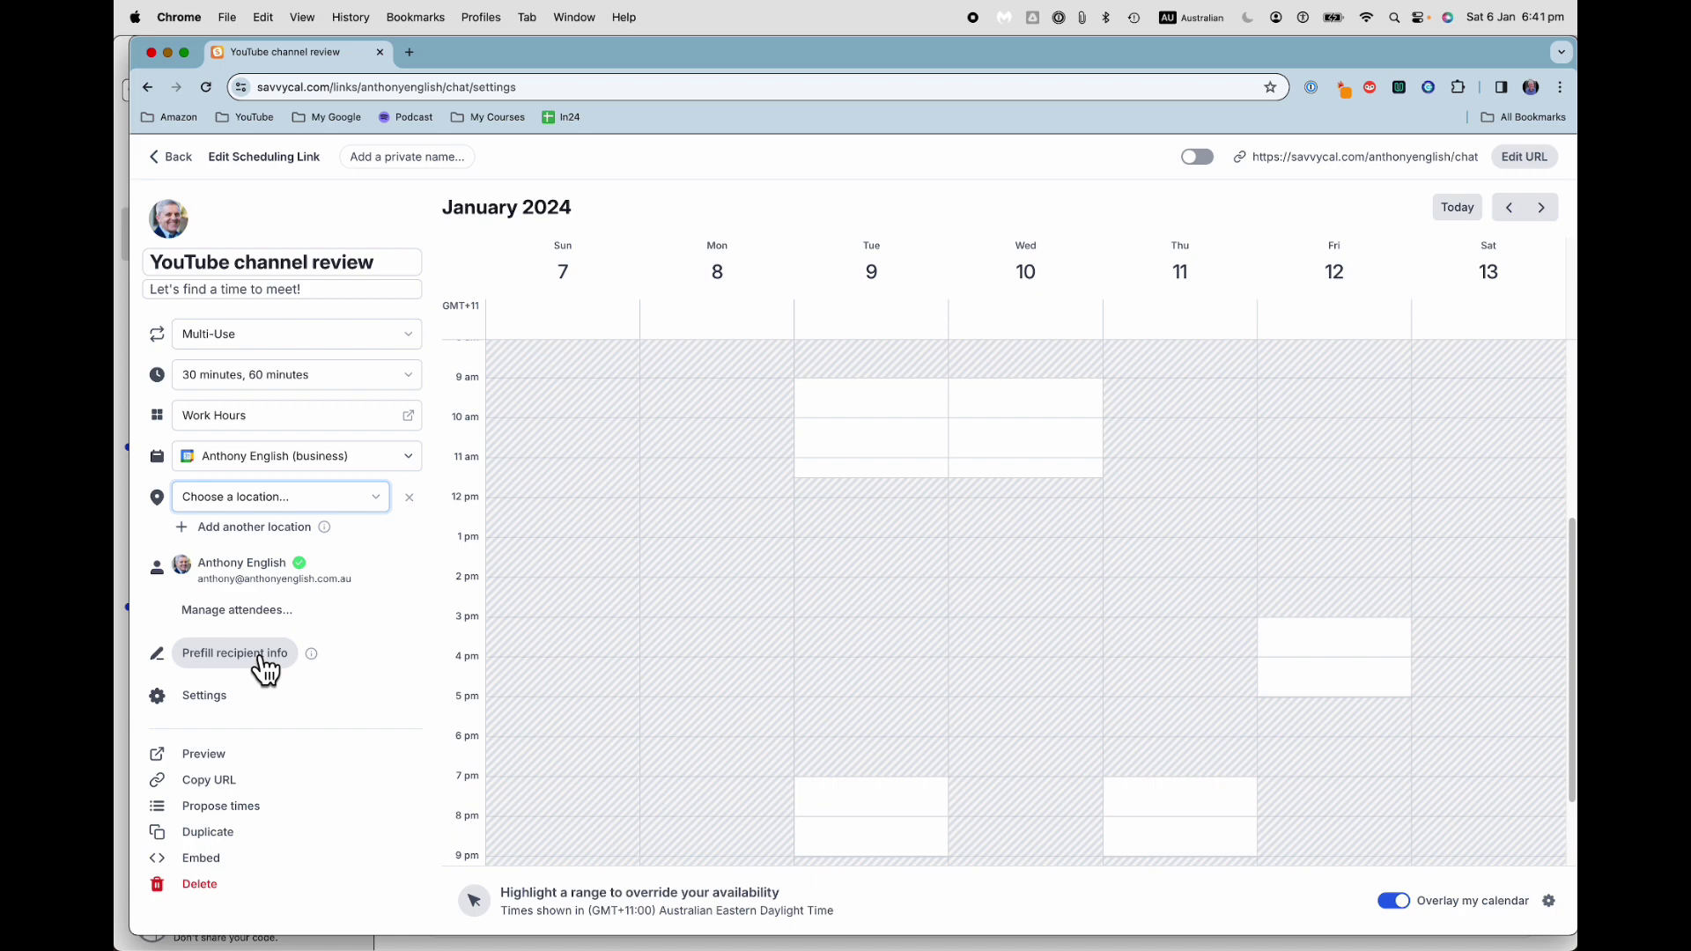
- Propose a Tuesday 10:00 slot, move it to 10:30, remove it, and close the calendar
{"action": "left_click", "coordinate": [232, 806]}
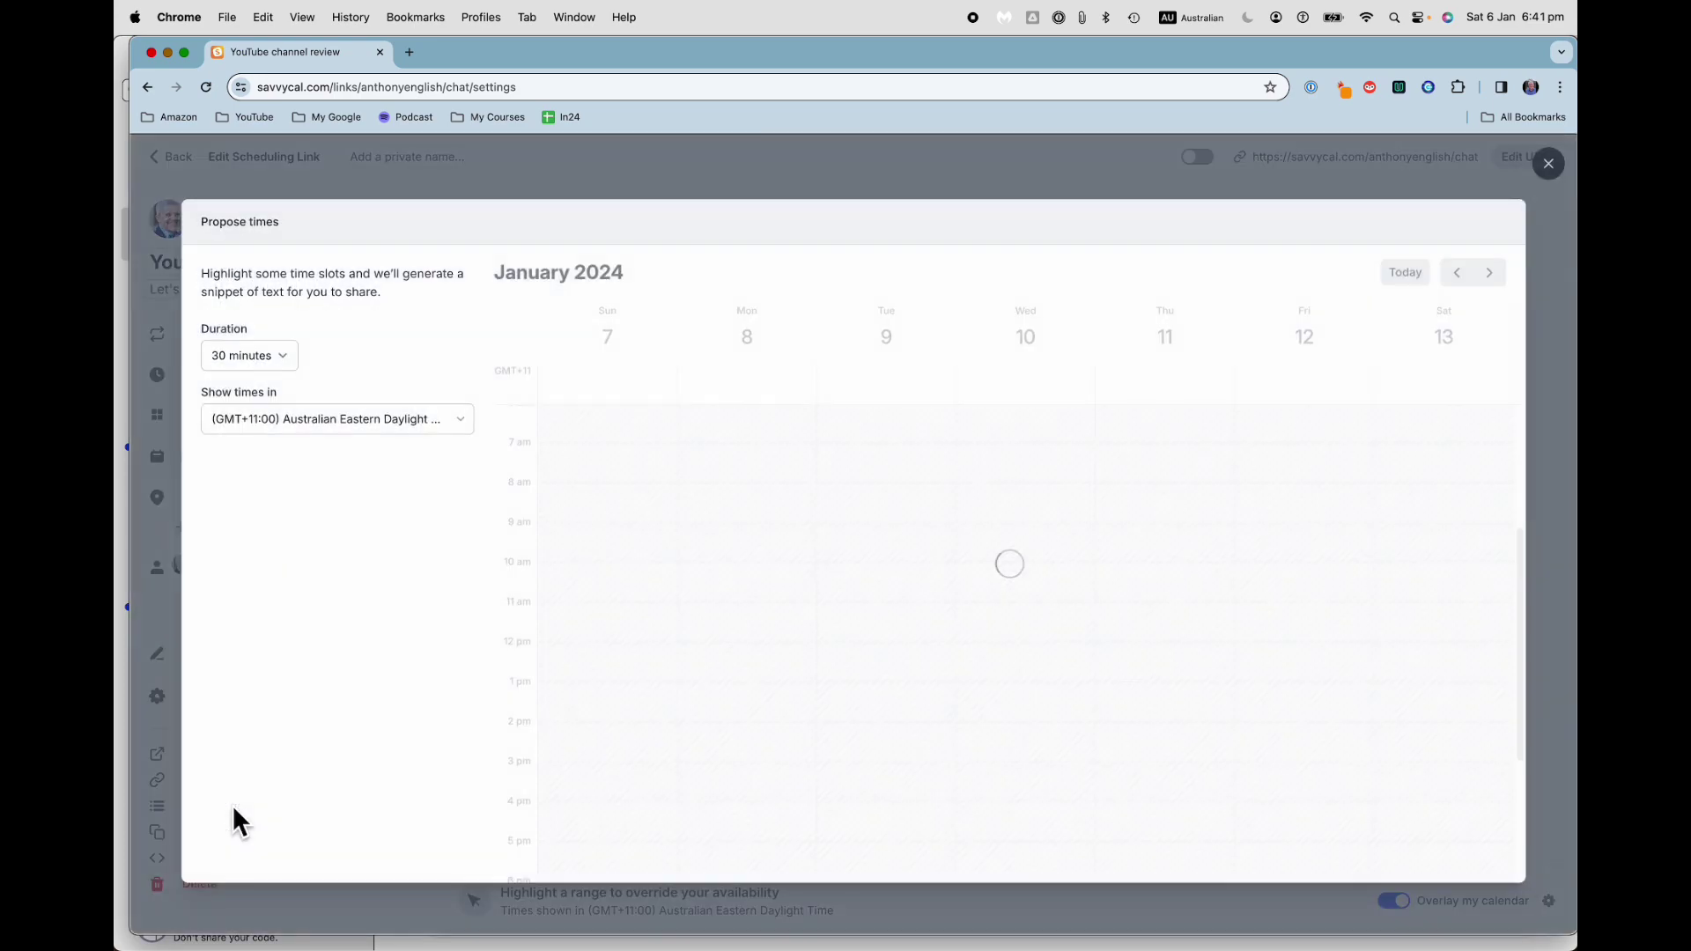
{"action": "left_click", "coordinate": [831, 494]}
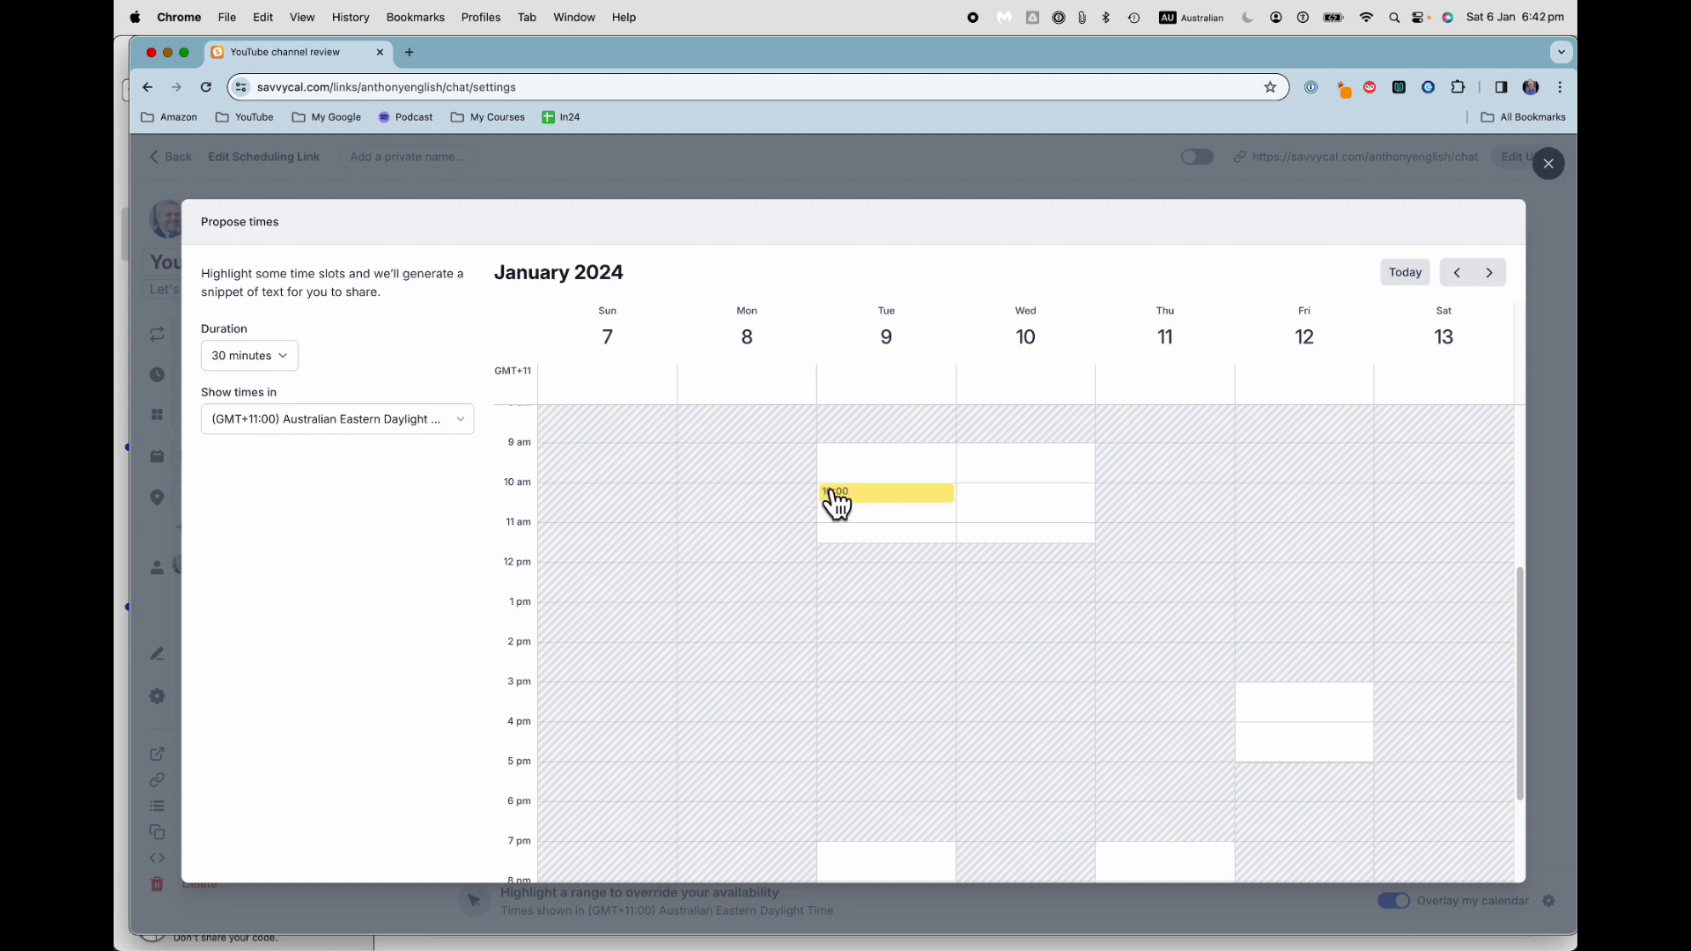
{"action": "left_click_drag", "start_coordinate": [835, 502], "coordinate": [872, 524]}
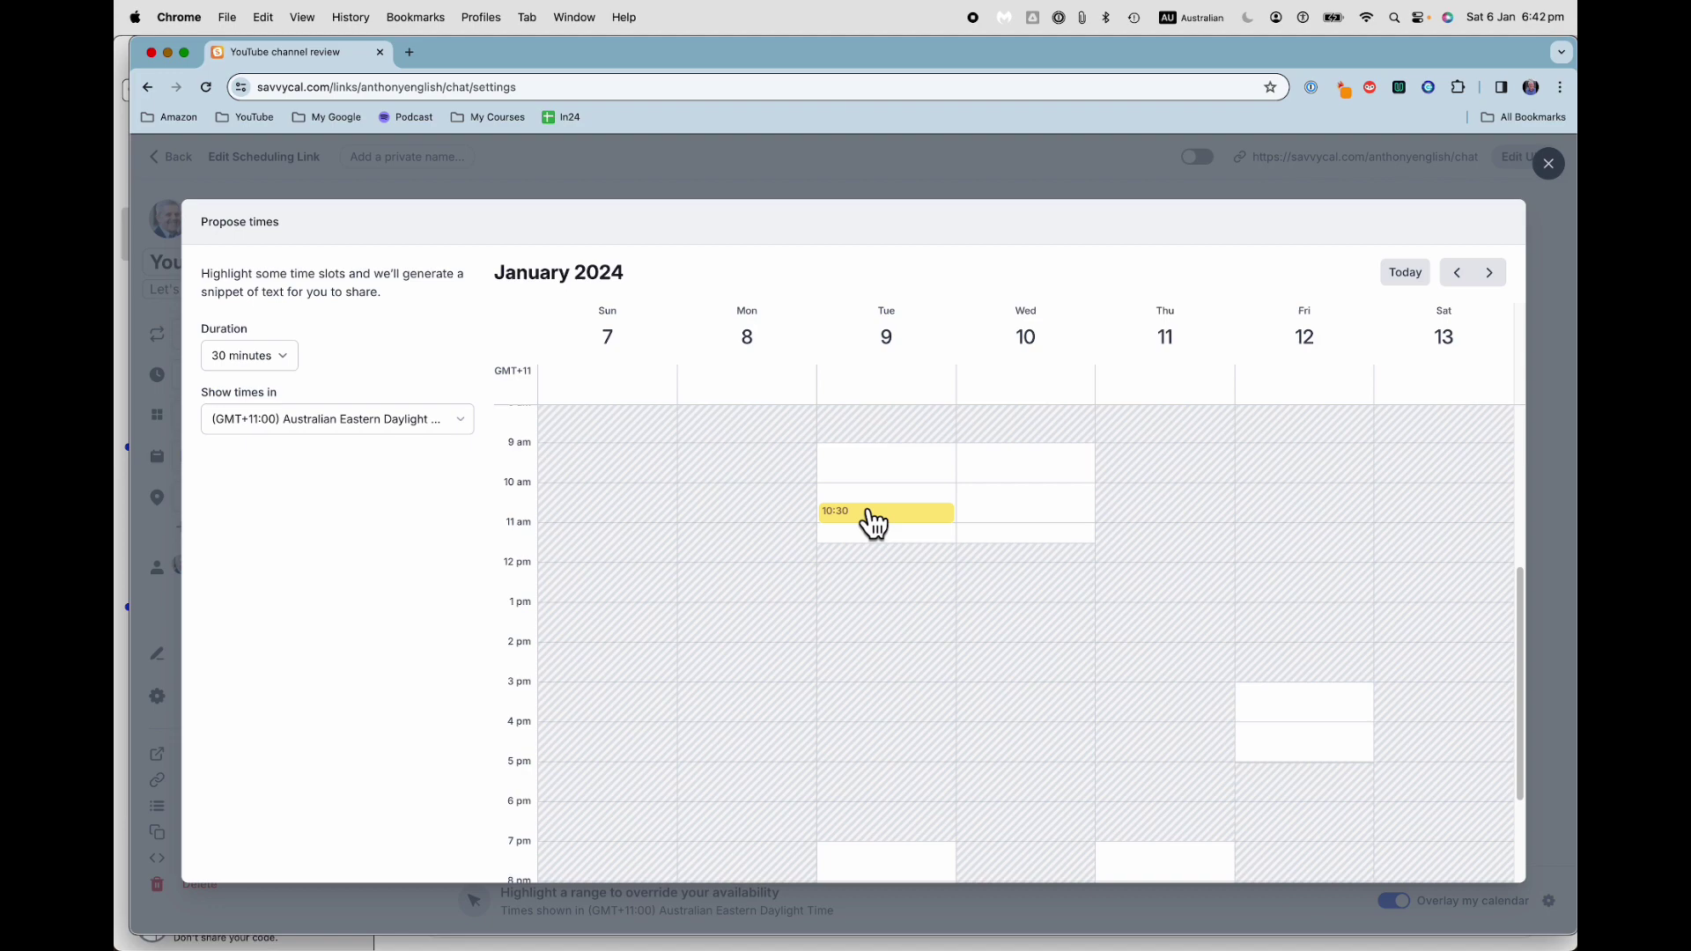
{"action": "left_click", "coordinate": [874, 518]}
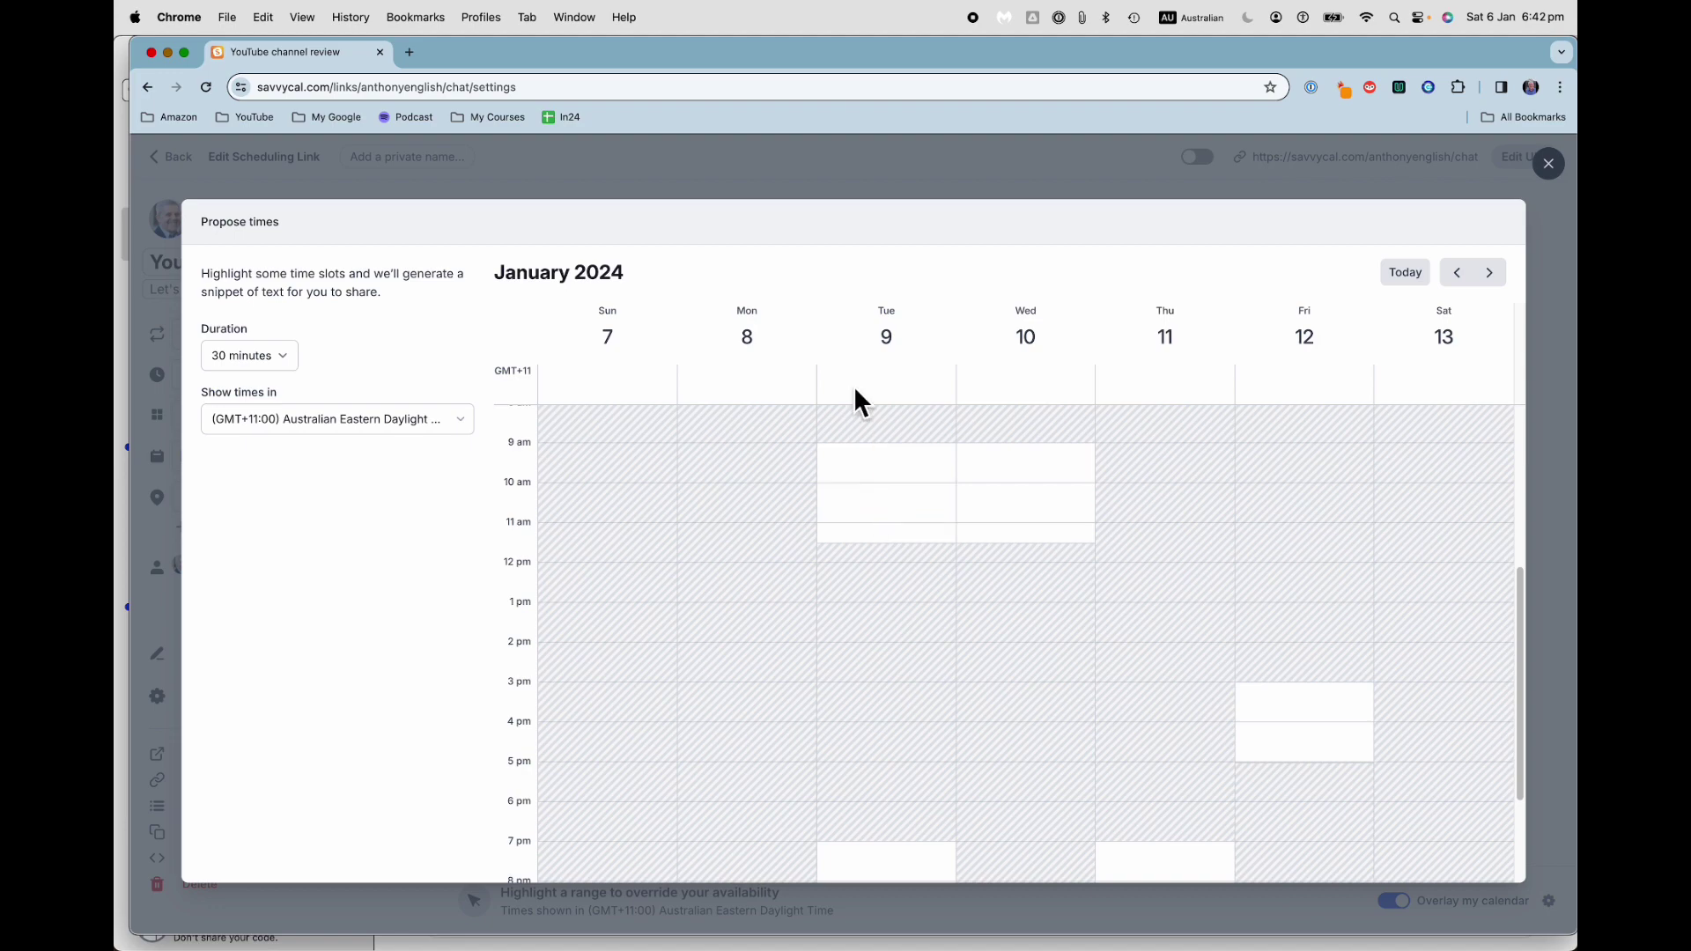
{"action": "left_click", "coordinate": [1548, 165]}
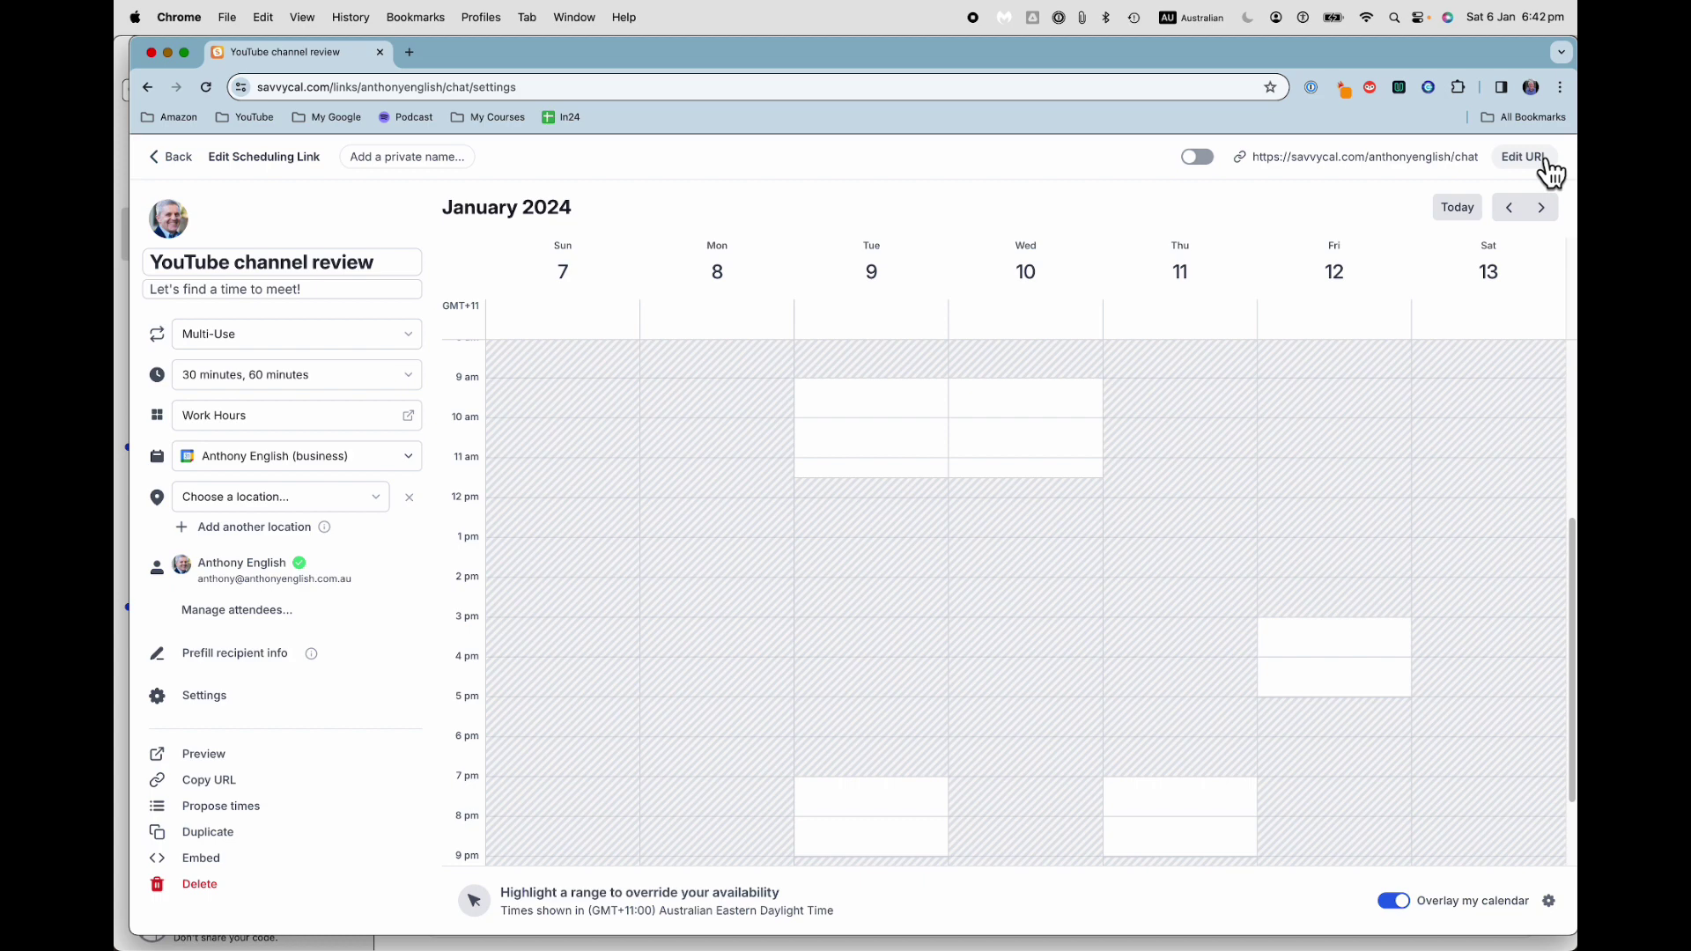